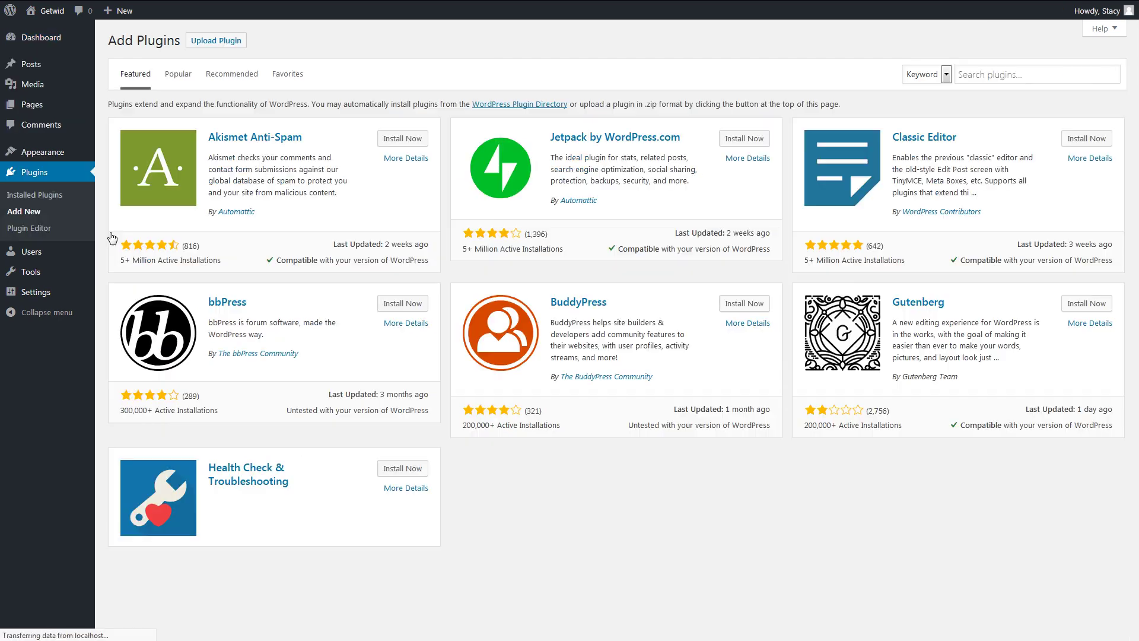
Find 'Getwid' in the plugin directory, then install and activate it
{"action": "left_click", "coordinate": [995, 71]}
{"action": "type", "text": "Getwid"}
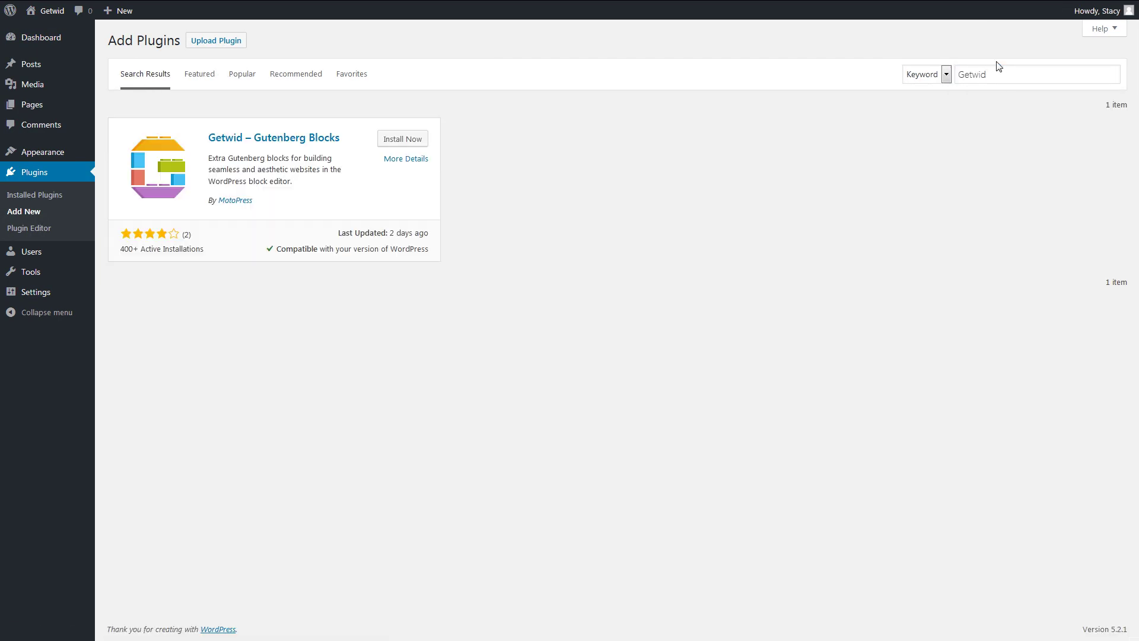
{"action": "left_click", "coordinate": [399, 140]}
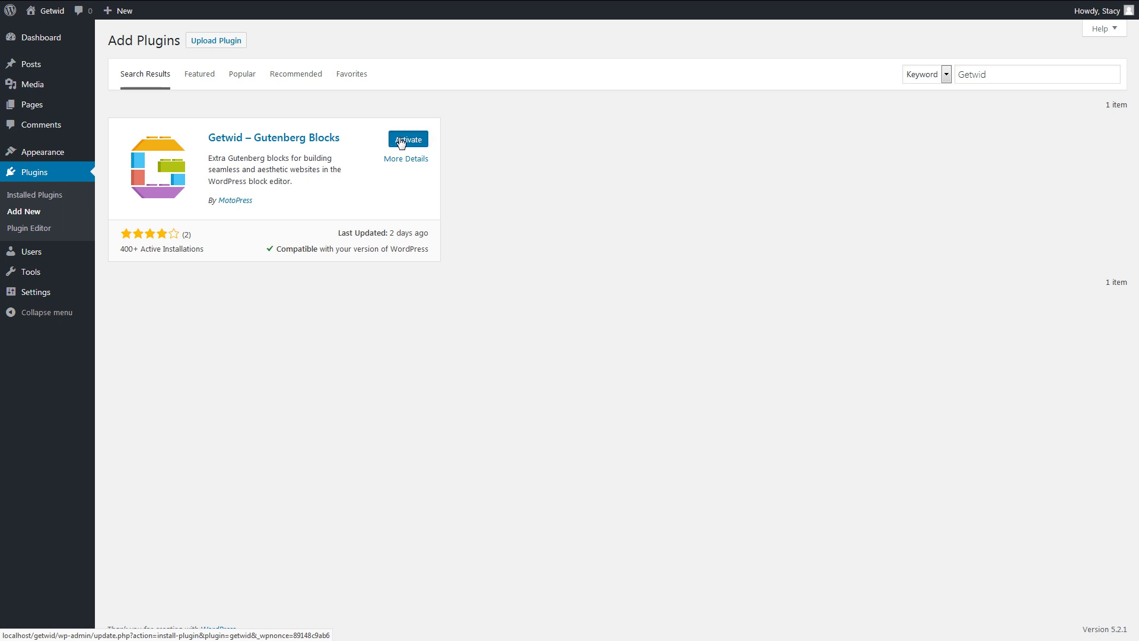
{"action": "left_click", "coordinate": [399, 143]}
{"action": "mouse_move", "coordinate": [33, 105]}
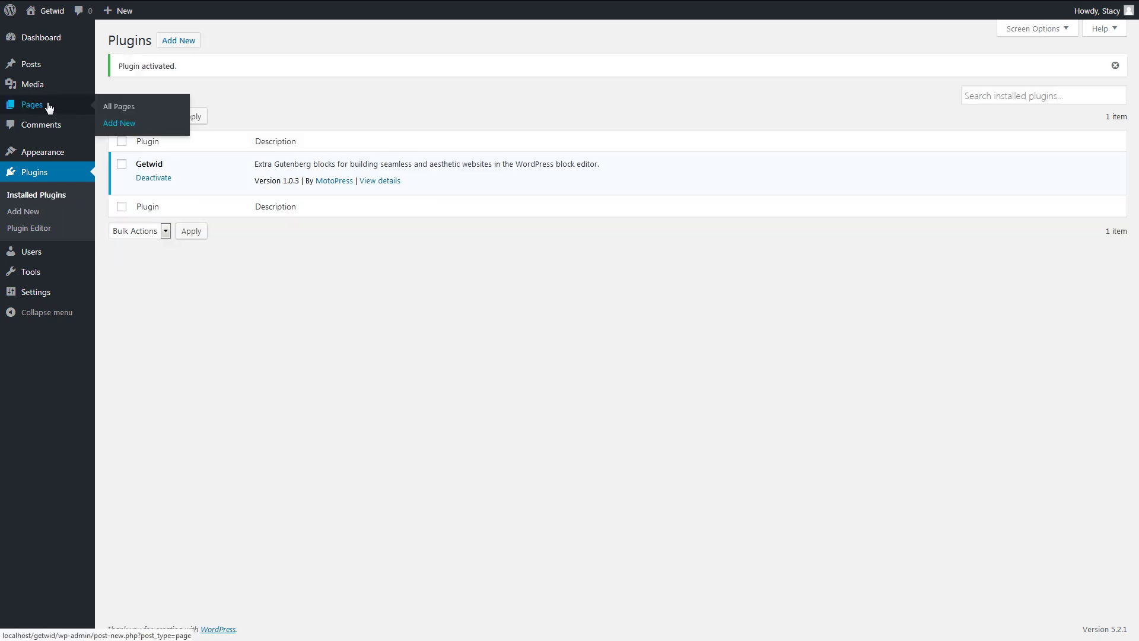
Start a new page titled 'Landing' using the Front Page template
{"action": "left_click", "coordinate": [125, 124]}
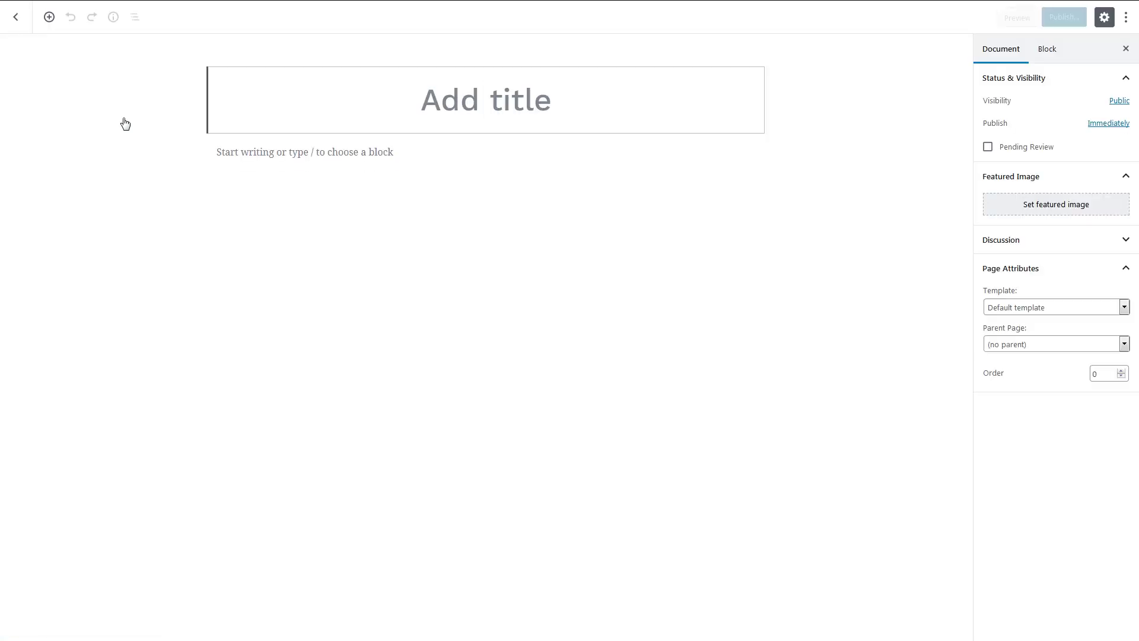
{"action": "type", "text": "Landing"}
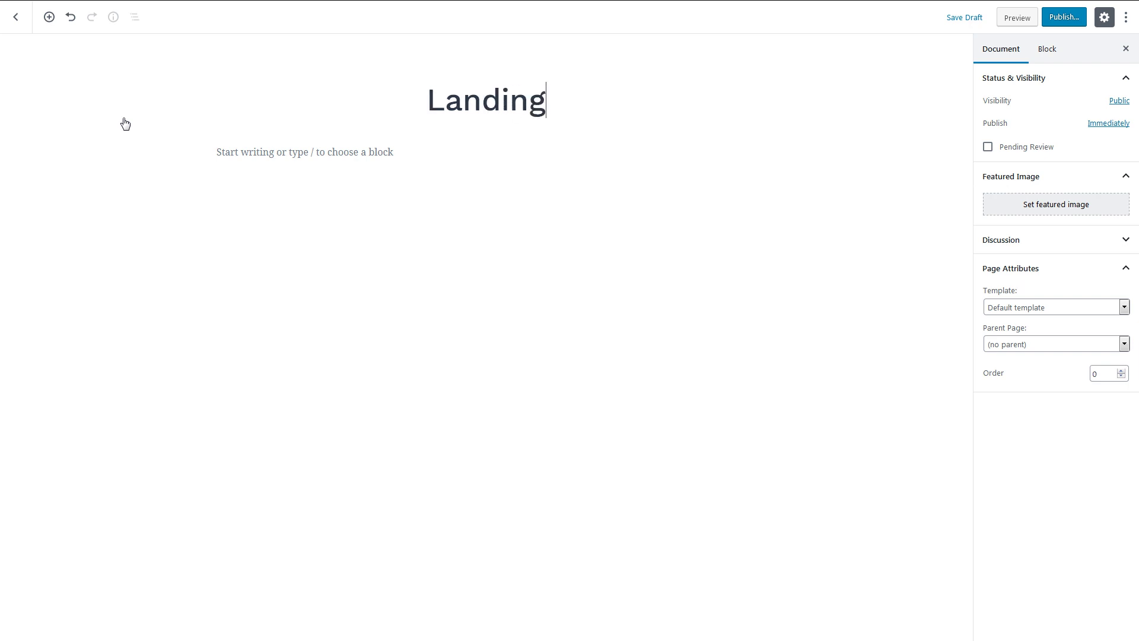
{"action": "left_click", "coordinate": [1015, 309]}
{"action": "left_click", "coordinate": [1015, 338]}
Insert an Image Box block showing the team illustration from the media library
{"action": "left_click", "coordinate": [267, 157]}
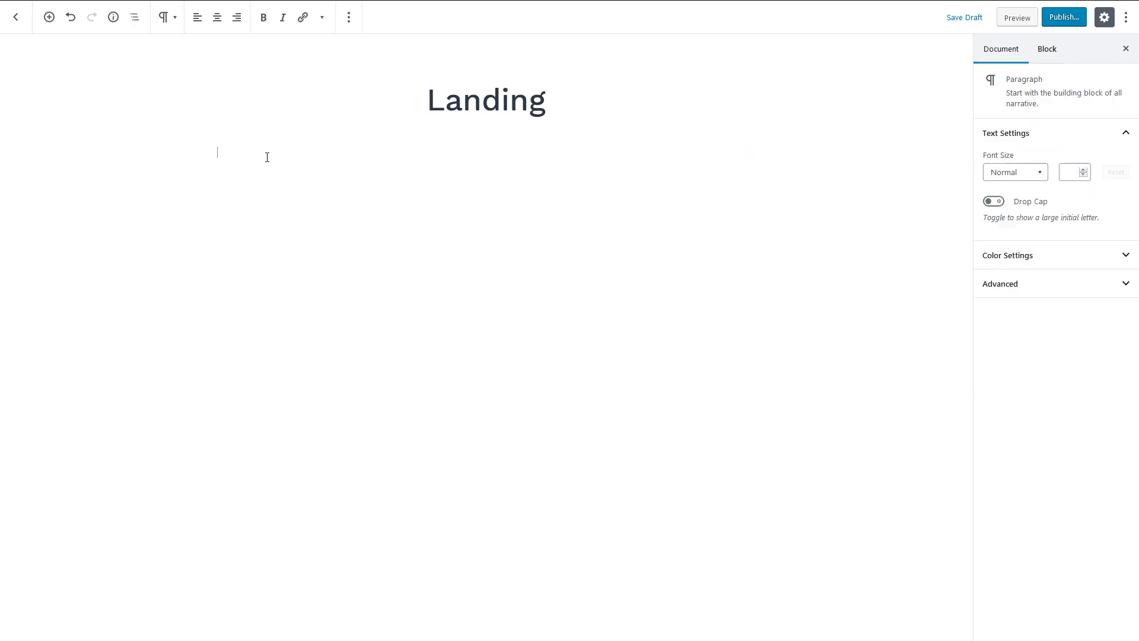
{"action": "left_click", "coordinate": [187, 153]}
{"action": "left_click", "coordinate": [237, 316]}
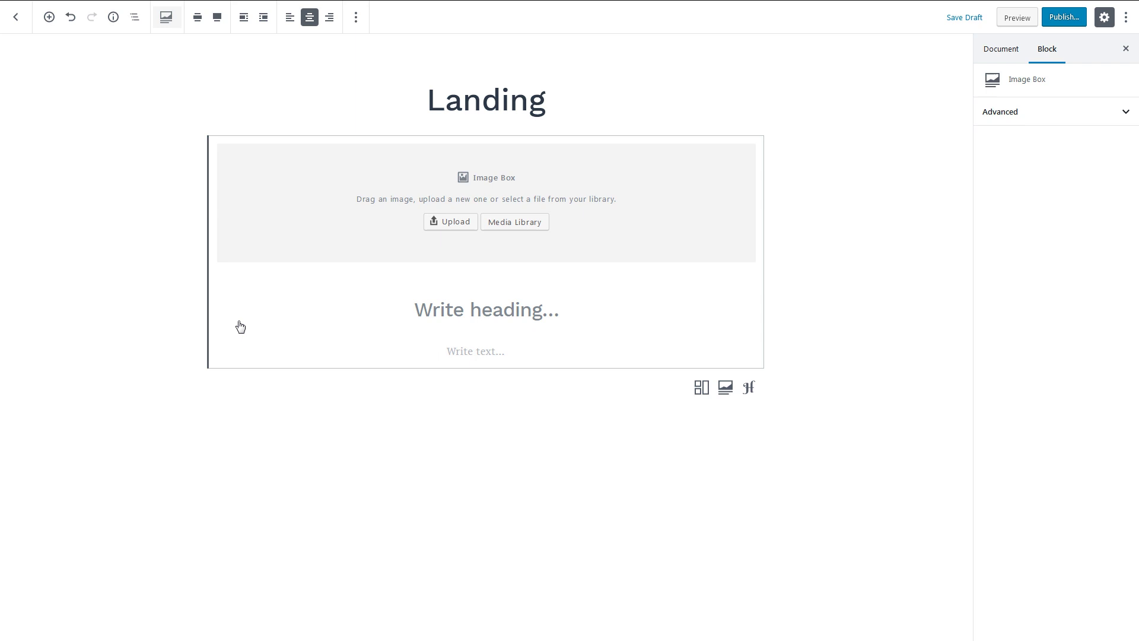
{"action": "left_click", "coordinate": [509, 226]}
{"action": "left_click", "coordinate": [270, 313]}
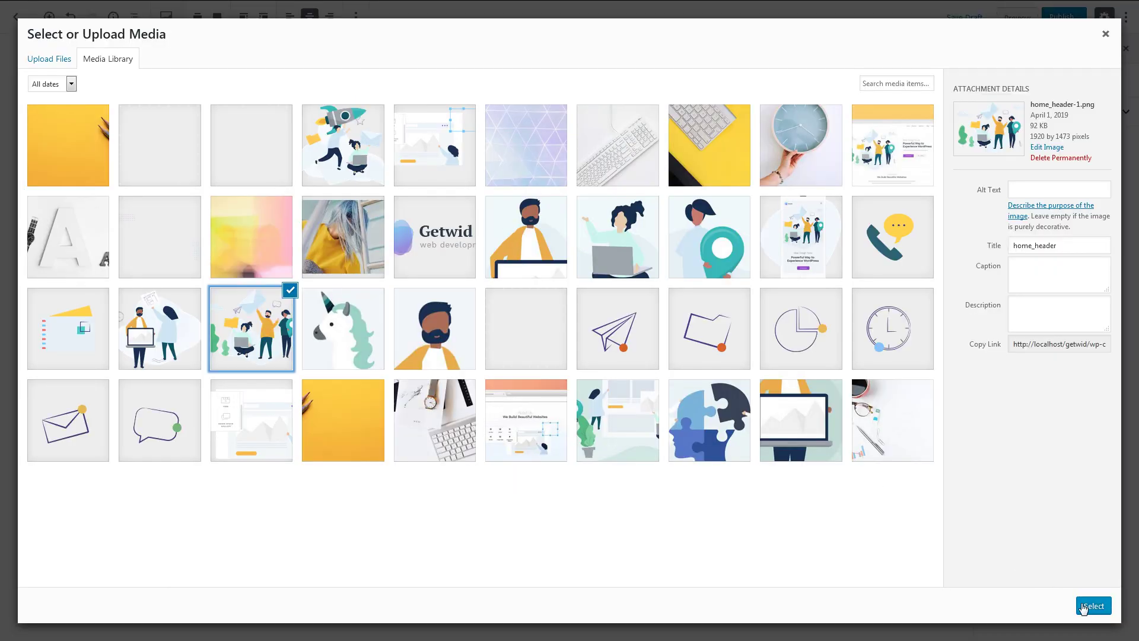
{"action": "left_click", "coordinate": [1088, 609]}
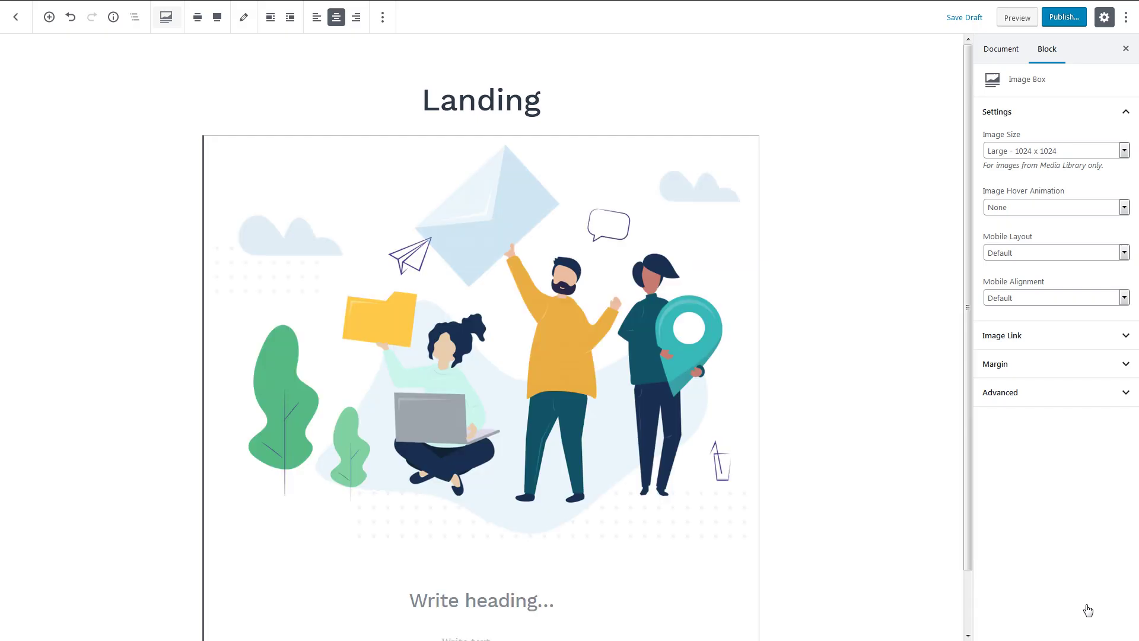
Make the Image Box full width with the image on the left, and delete its heading and text
{"action": "left_click", "coordinate": [216, 17]}
{"action": "left_click", "coordinate": [270, 16]}
{"action": "left_click", "coordinate": [316, 17]}
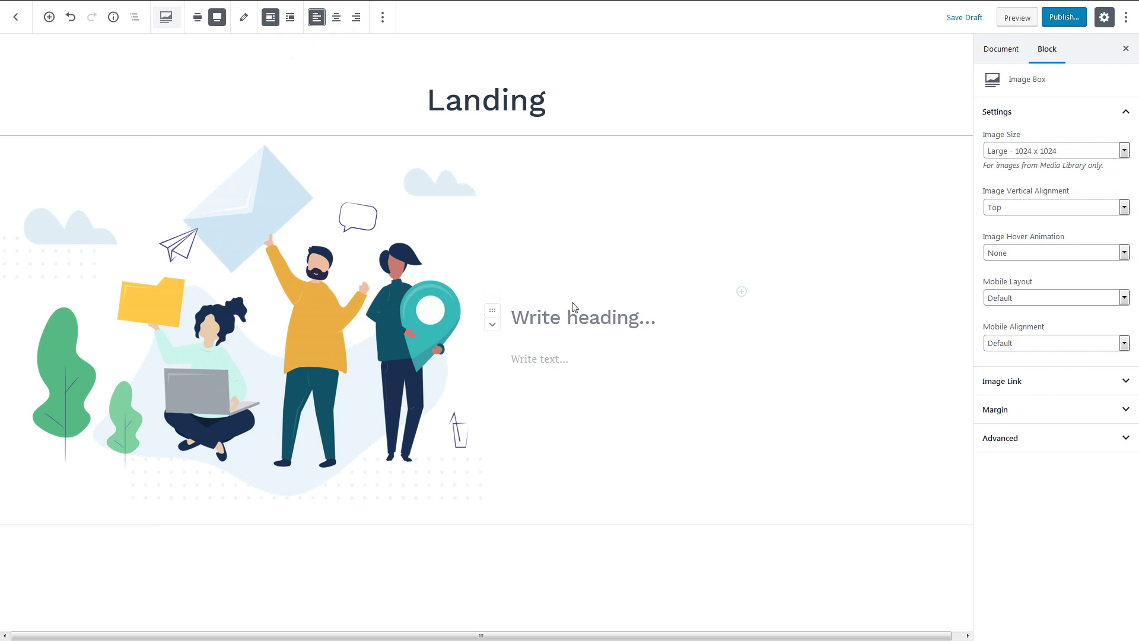
{"action": "left_click", "coordinate": [512, 312]}
{"action": "key", "text": "BackSpace"}
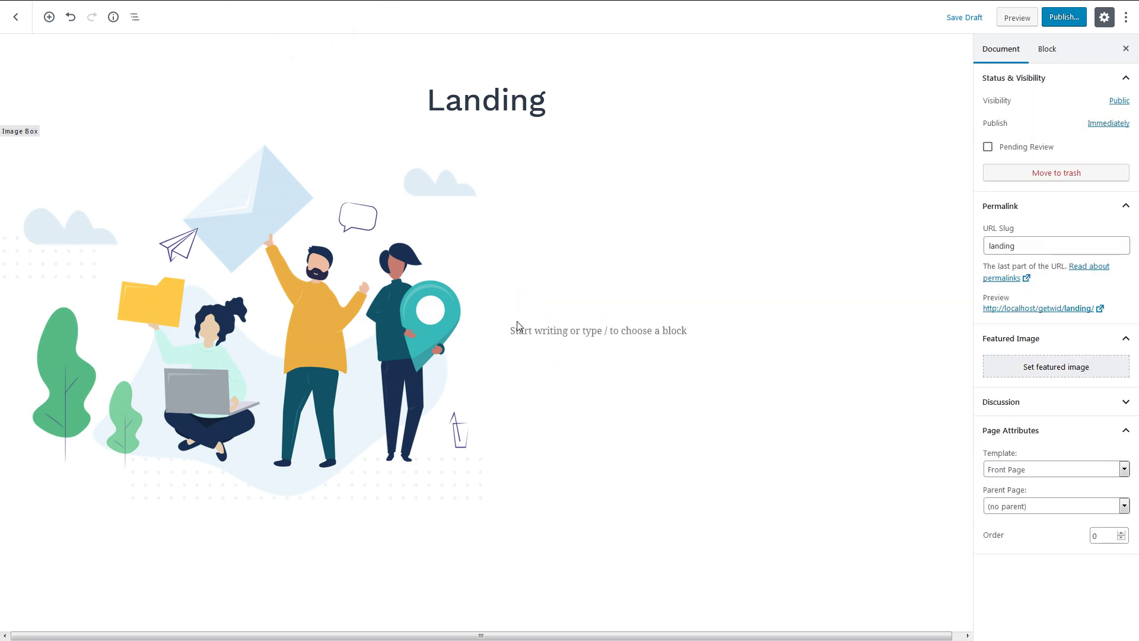
Add a 'Scale Your Growth' Advanced Heading: Work Sans, weight 100, 42 px, 1 em line height
{"action": "left_click", "coordinate": [517, 325]}
{"action": "left_click", "coordinate": [968, 329]}
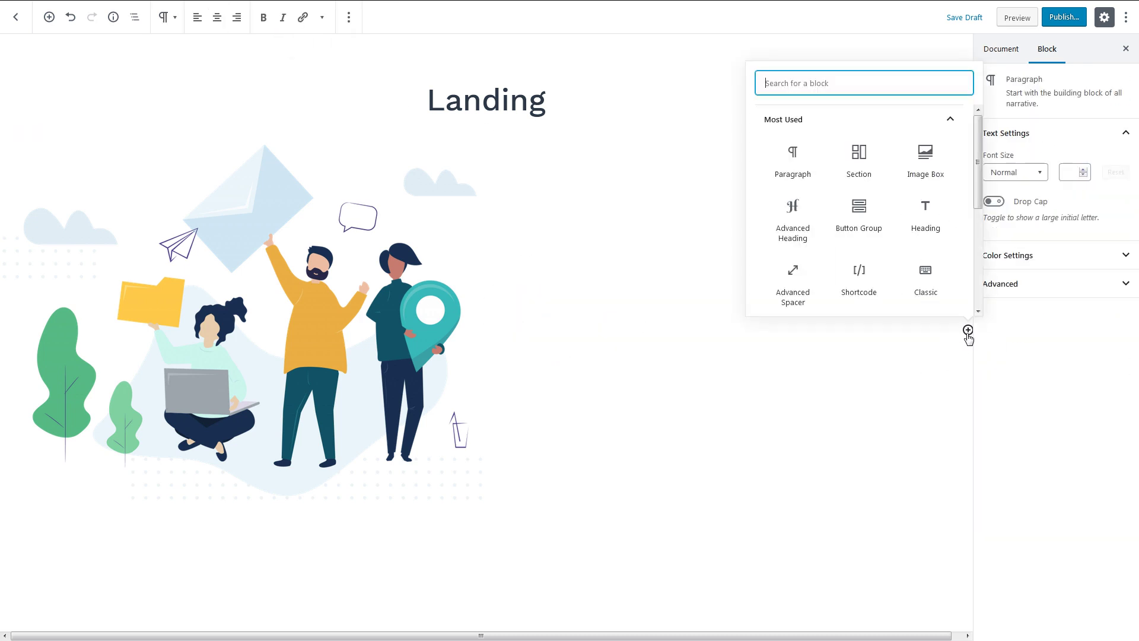
{"action": "left_click", "coordinate": [795, 228]}
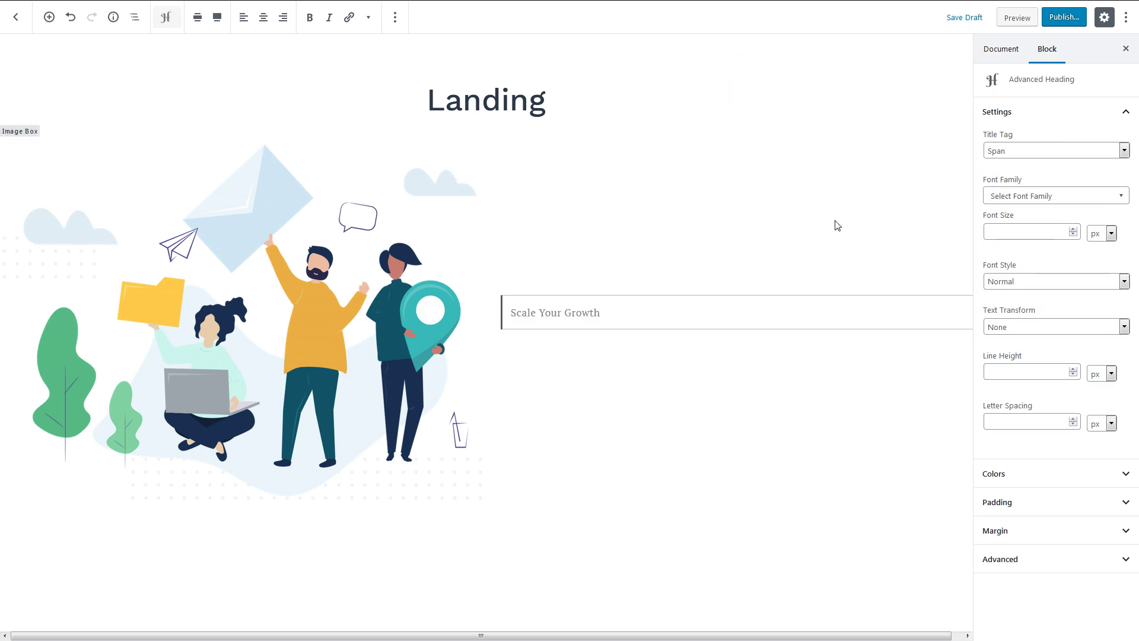
{"action": "left_click", "coordinate": [1024, 196]}
{"action": "type", "text": "work"}
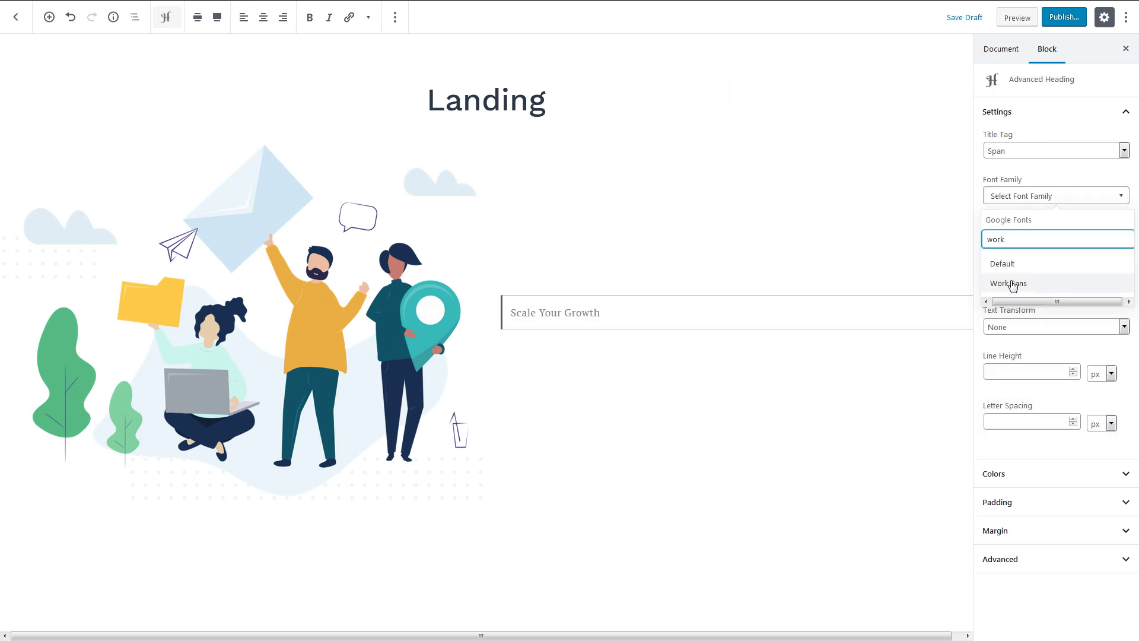
{"action": "left_click", "coordinate": [1010, 283]}
{"action": "left_click", "coordinate": [1025, 241]}
{"action": "left_click", "coordinate": [1019, 275]}
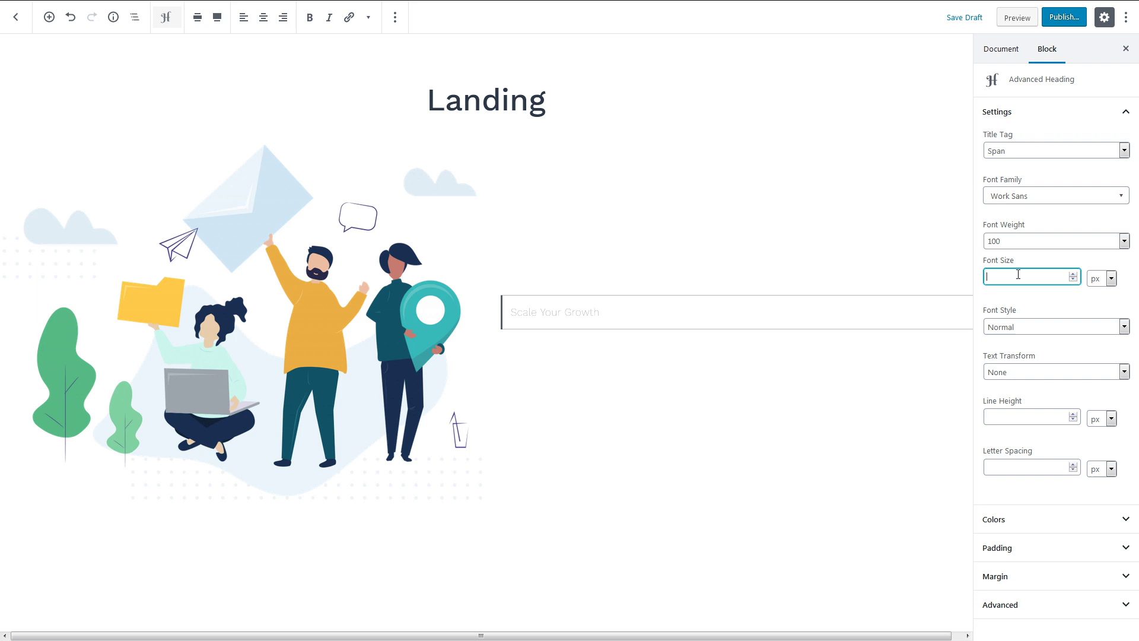
{"action": "type", "text": "42"}
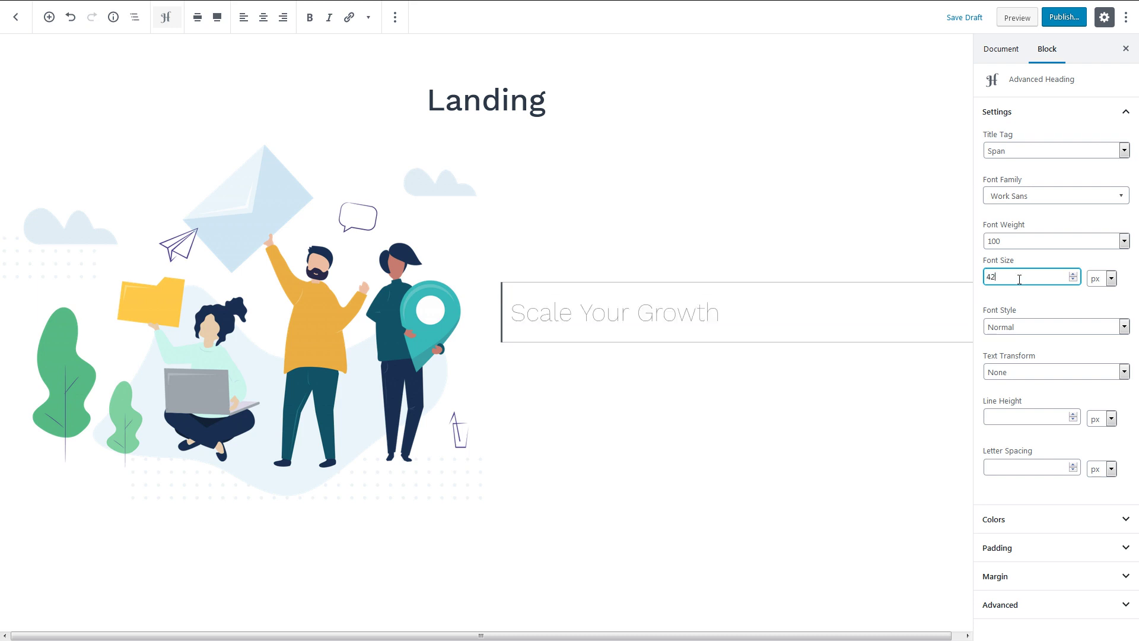
{"action": "left_click", "coordinate": [1102, 418]}
{"action": "left_click", "coordinate": [1096, 445]}
{"action": "left_click", "coordinate": [1074, 415]}
{"action": "left_click", "coordinate": [1096, 445]}
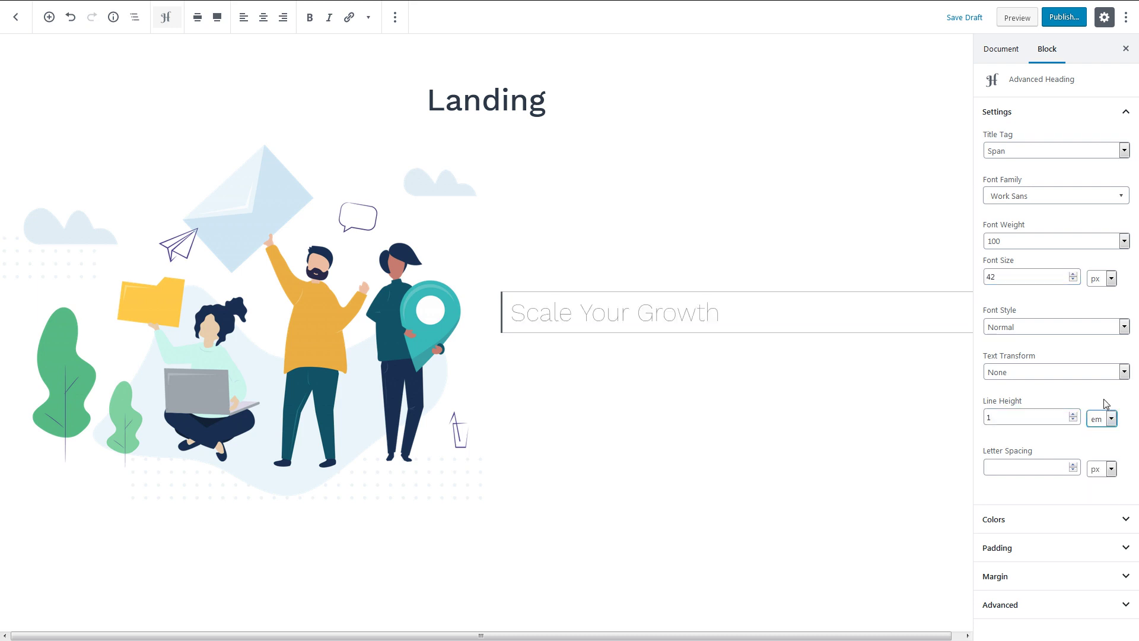
Add a Heading 2 'Powerful Way to Experience WordPress': Work Sans 600, 52 px, light background
{"action": "left_click", "coordinate": [910, 371]}
{"action": "left_click", "coordinate": [967, 354]}
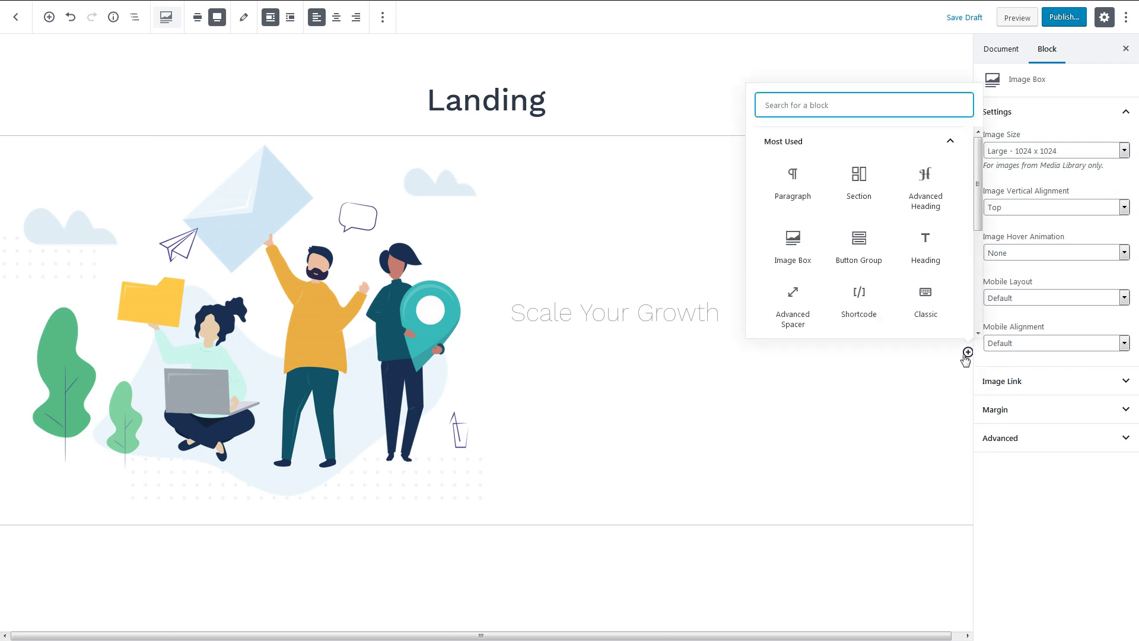
{"action": "left_click", "coordinate": [938, 188]}
{"action": "type", "text": "Powerful Way to Experience WordPress"}
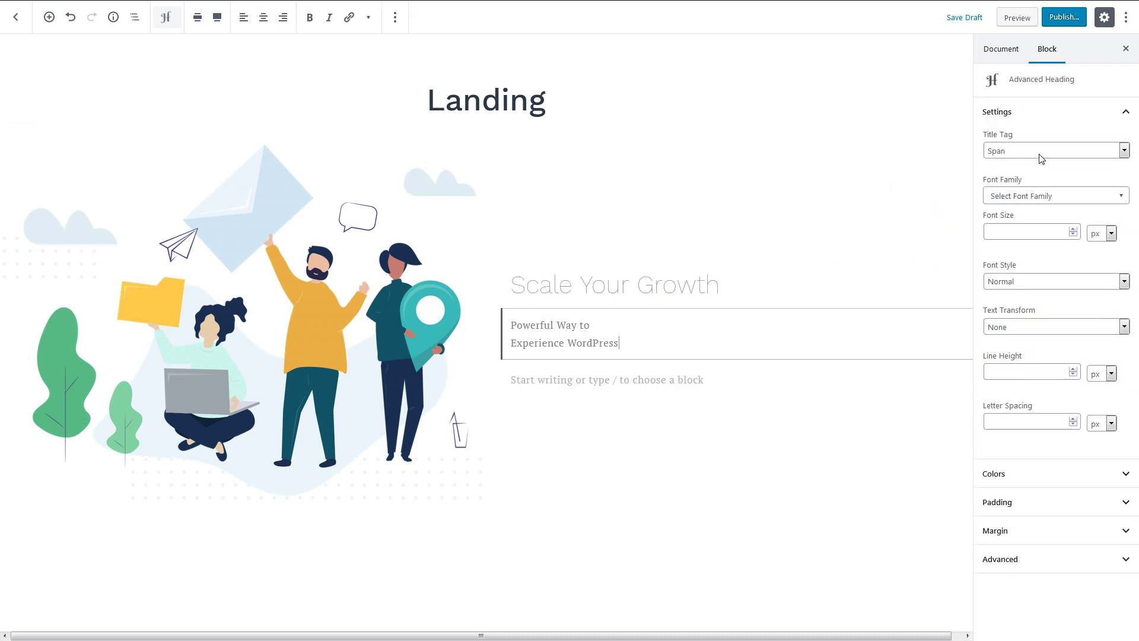
{"action": "left_click", "coordinate": [1051, 150]}
{"action": "left_click", "coordinate": [1037, 209]}
{"action": "type", "text": "w"}
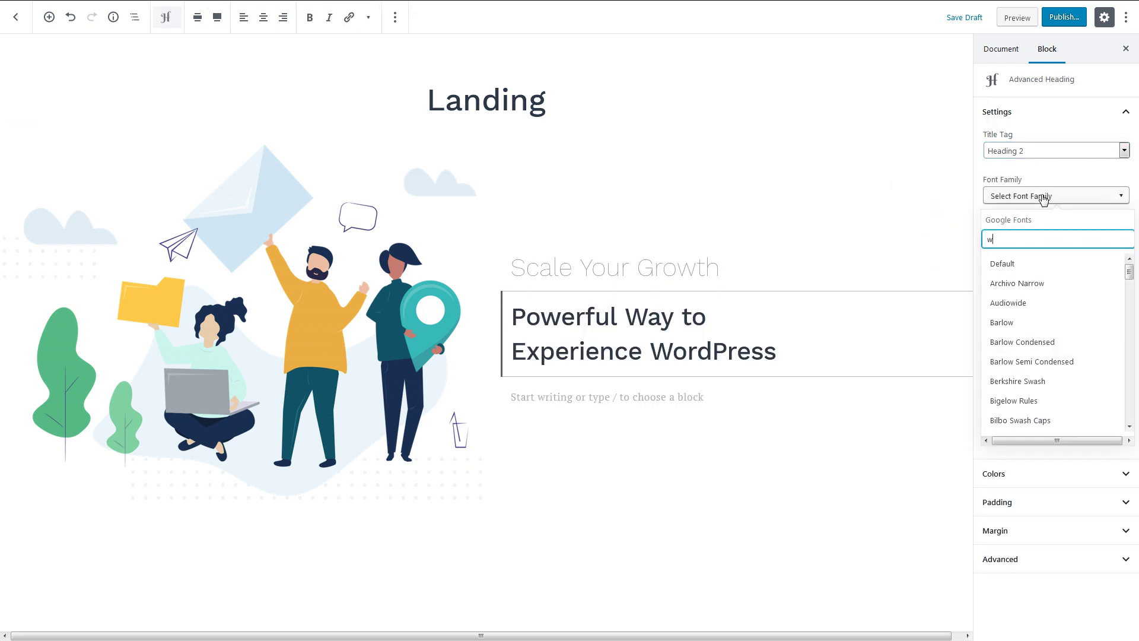
{"action": "type", "text": "ork"}
{"action": "left_click", "coordinate": [1015, 283]}
{"action": "type", "text": "5"}
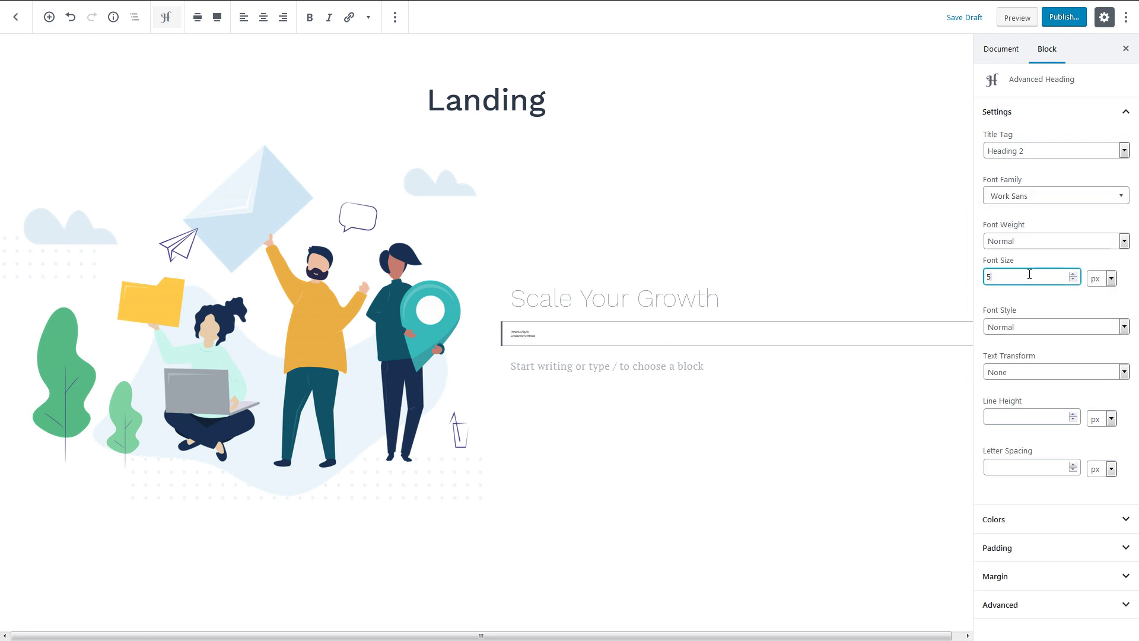
{"action": "left_click", "coordinate": [1035, 245]}
{"action": "left_click", "coordinate": [1033, 330]}
{"action": "type", "text": "2"}
{"action": "left_click", "coordinate": [1026, 416]}
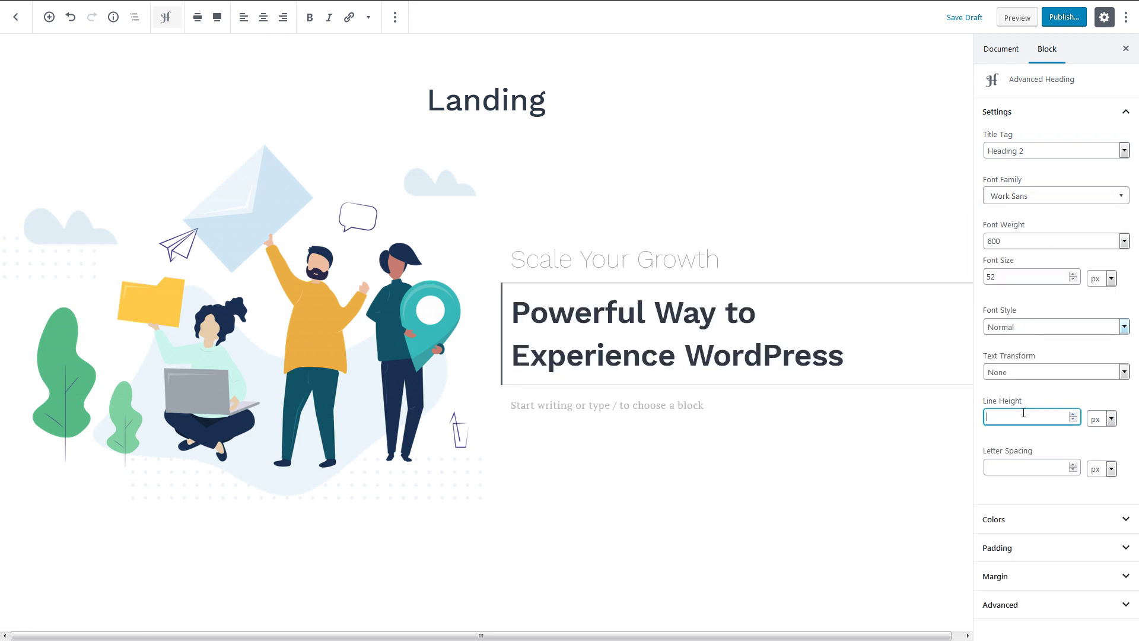
{"action": "left_click", "coordinate": [1102, 418]}
{"action": "left_click", "coordinate": [1098, 447]}
{"action": "left_click", "coordinate": [1029, 419]}
{"action": "type", "text": "1"}
{"action": "left_click", "coordinate": [1033, 519]}
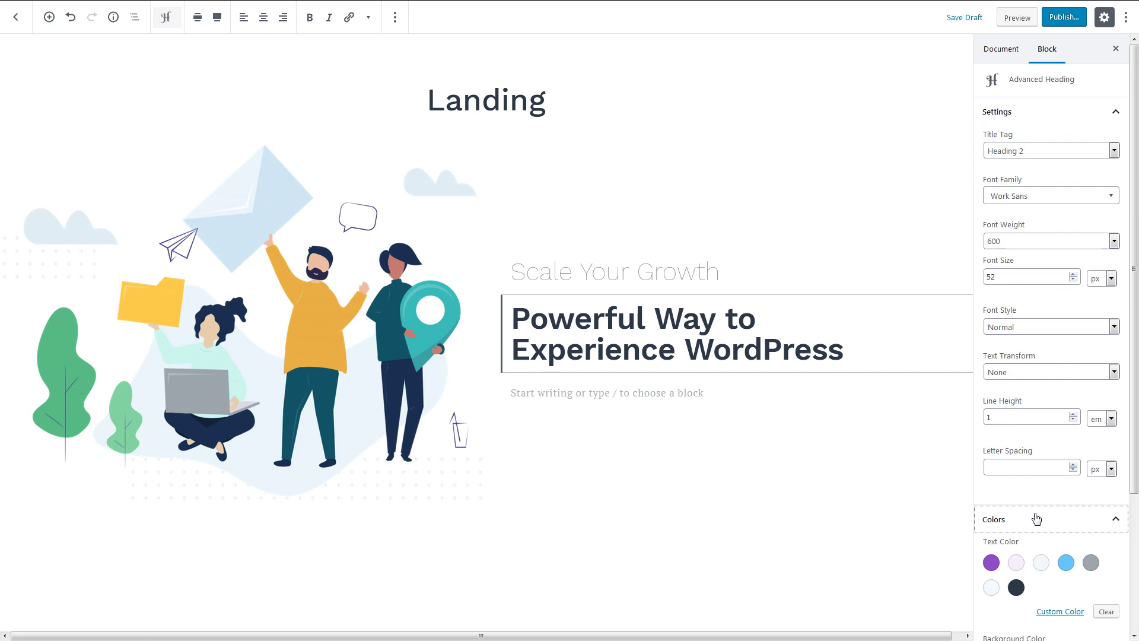
{"action": "left_click", "coordinate": [1017, 486]}
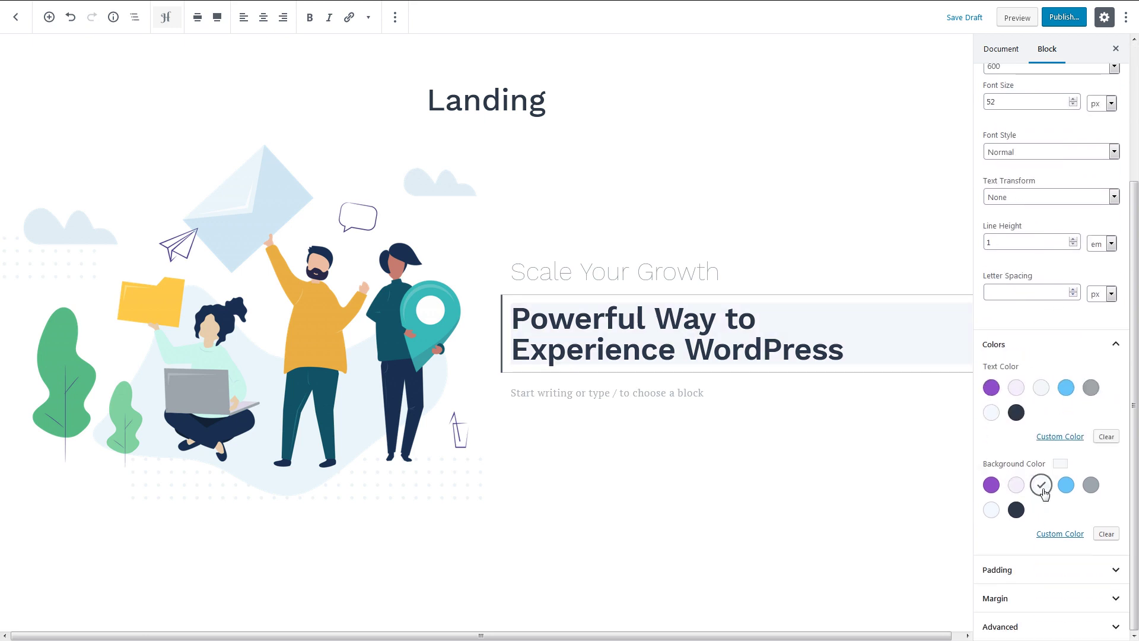
Add a Buttons block, link the first to the plugin page and the second to #learn-more
{"action": "left_click", "coordinate": [966, 394]}
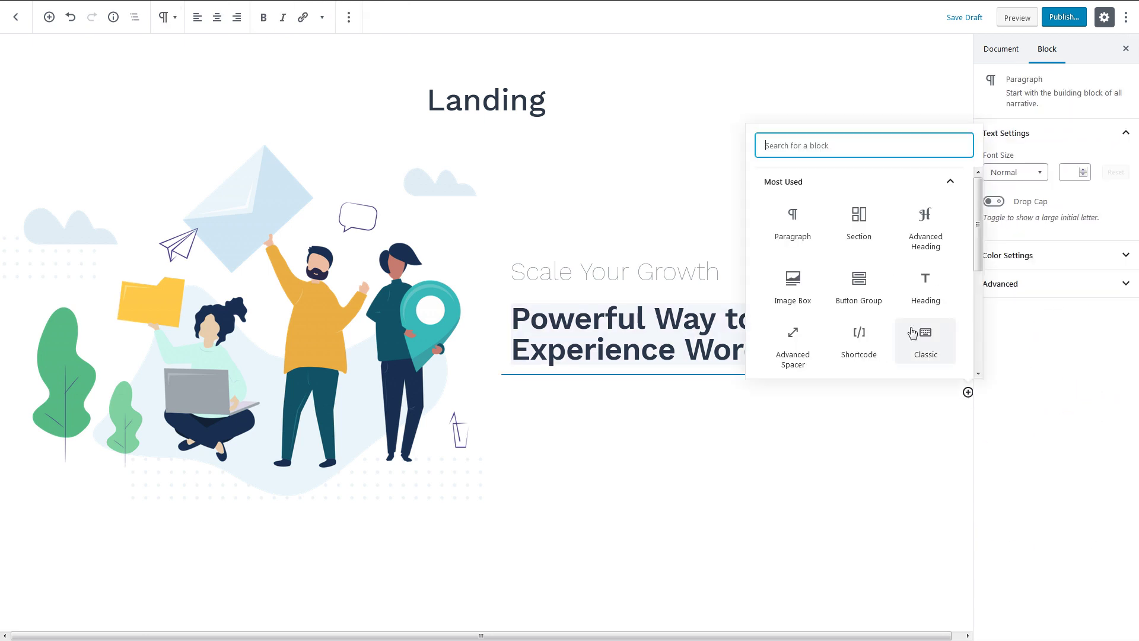
{"action": "left_click", "coordinate": [868, 289]}
{"action": "left_click", "coordinate": [553, 374]}
{"action": "type", "text": "https://wordpress.org/plugins/getwid/"}
{"action": "double_click", "coordinate": [565, 373]}
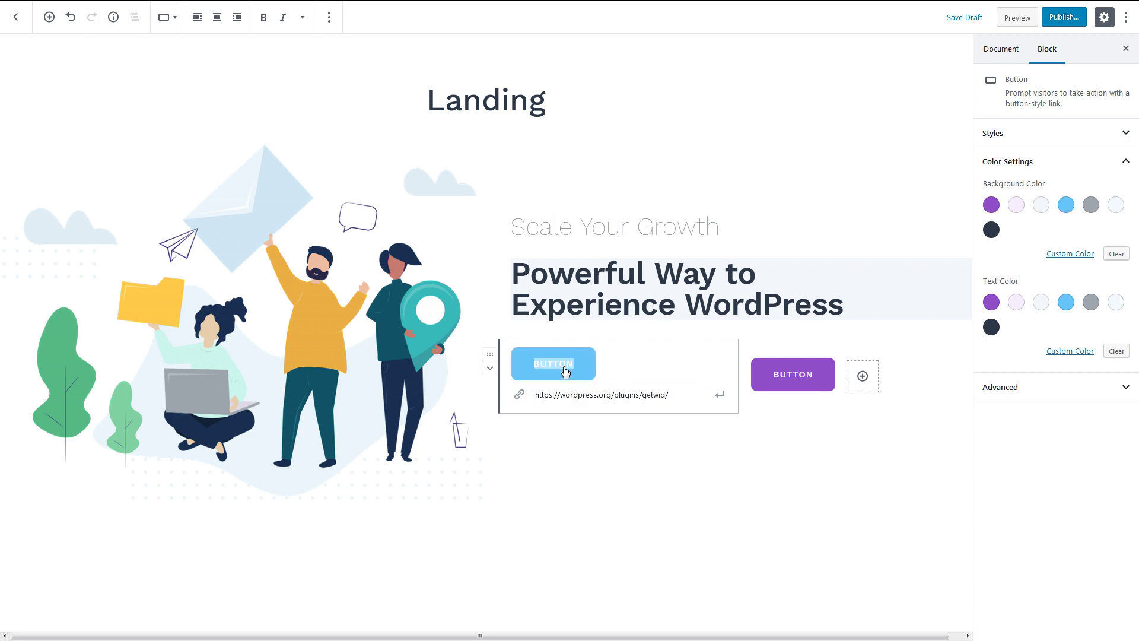
{"action": "type", "text": "Downlo"}
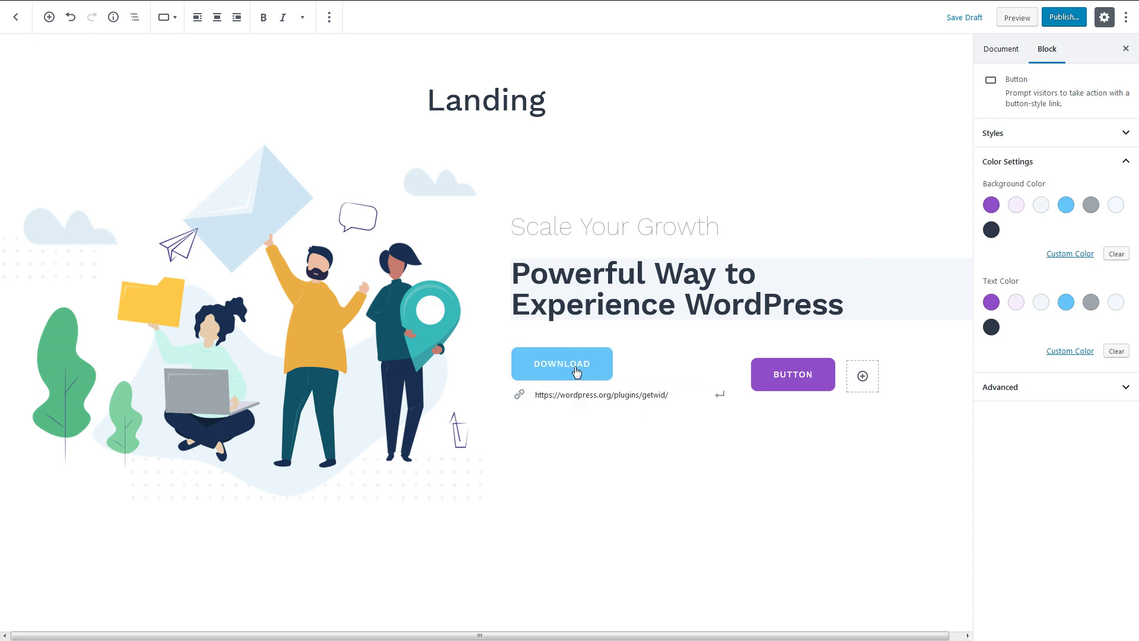
{"action": "left_click", "coordinate": [778, 379]}
{"action": "type", "text": "#learn-more"}
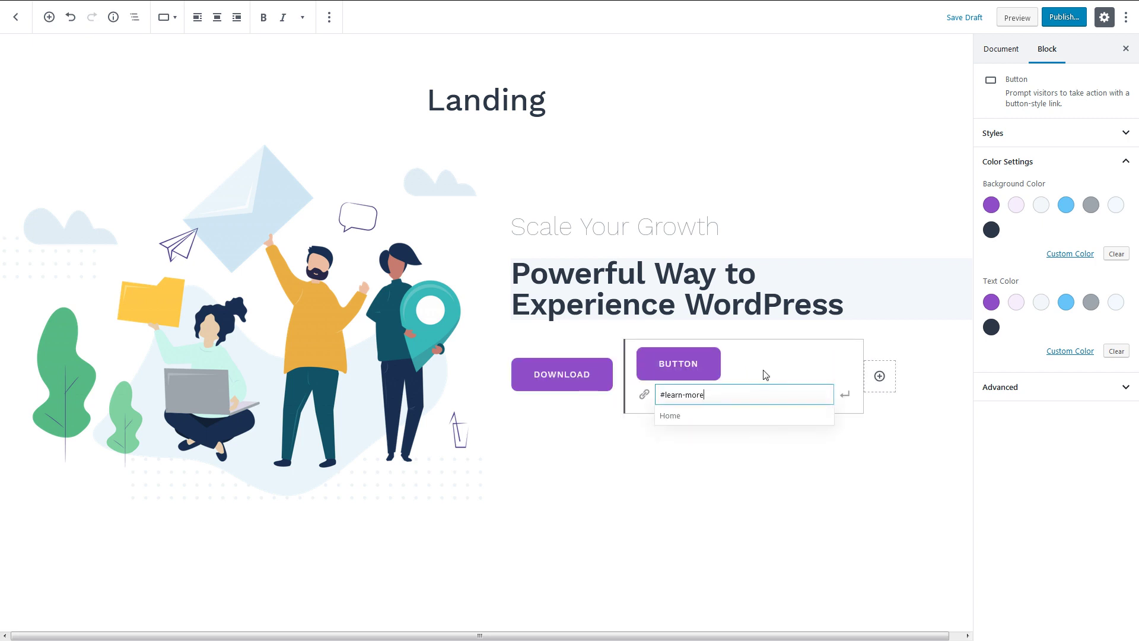
Label the buttons DOWNLOAD and LEARN MORE; give LEARN MORE a light pink background and purple text
{"action": "left_click", "coordinate": [697, 371]}
{"action": "type", "text": "Lea"}
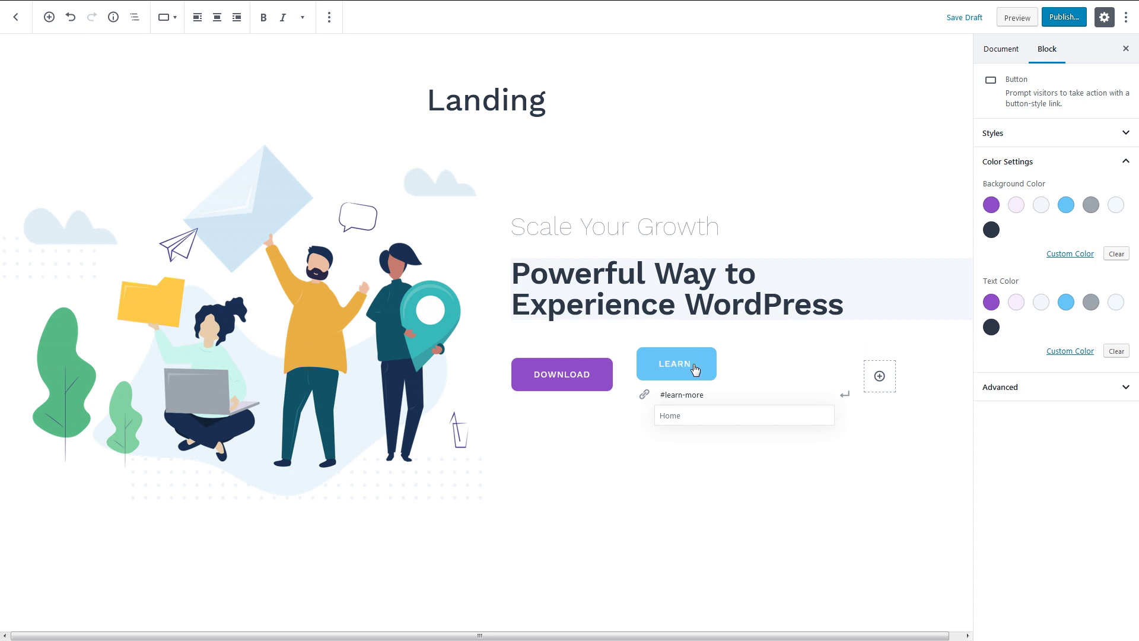
{"action": "type", "text": " More"}
{"action": "left_click", "coordinate": [1015, 205]}
{"action": "left_click", "coordinate": [991, 326]}
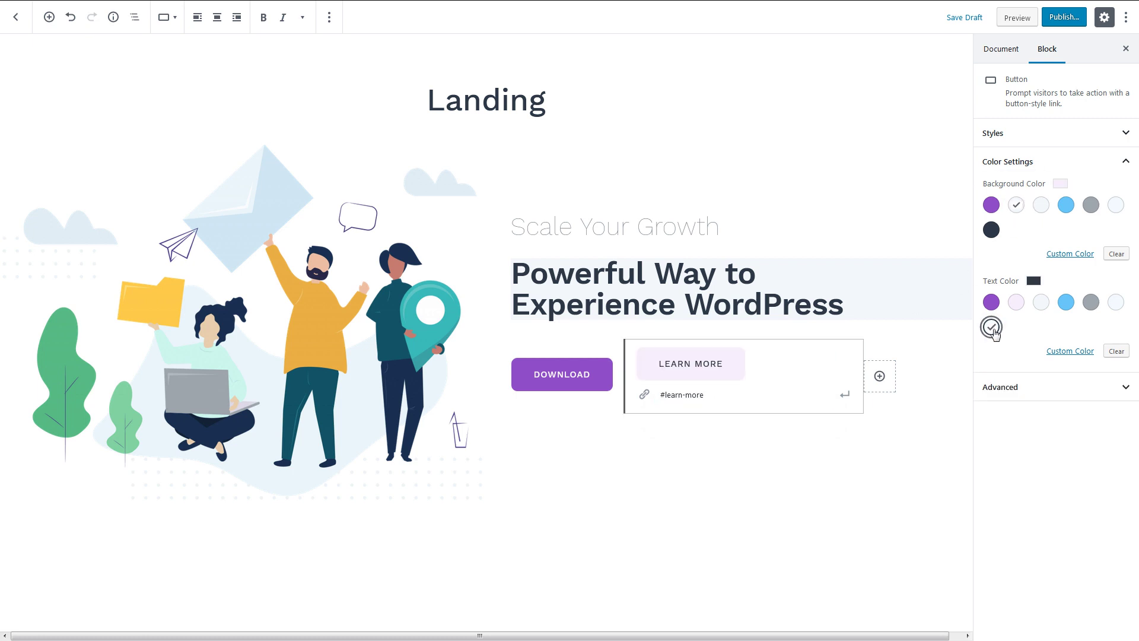
{"action": "left_click", "coordinate": [991, 302]}
Insert a 25px Advanced Spacer and move it above the buttons
{"action": "left_click", "coordinate": [960, 180]}
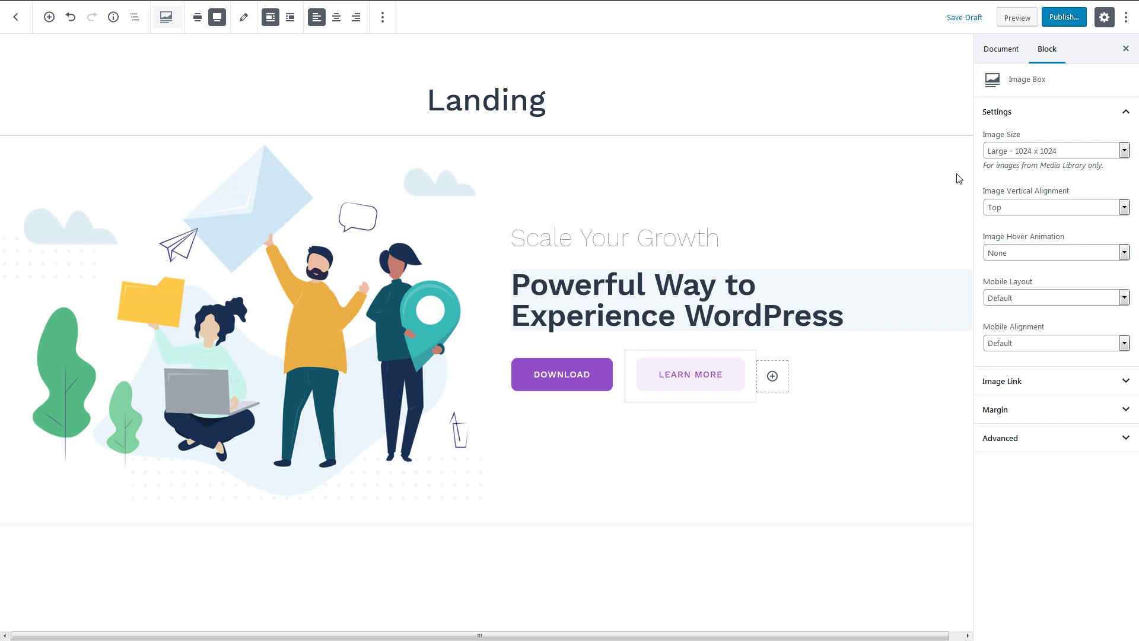
{"action": "left_click", "coordinate": [969, 427]}
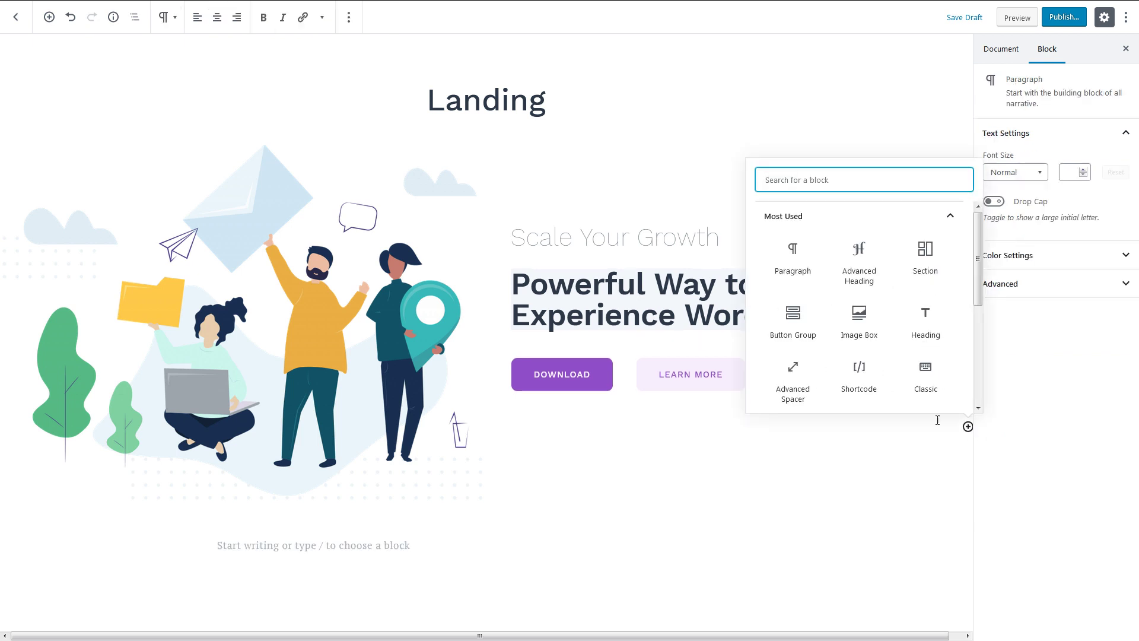
{"action": "left_click", "coordinate": [794, 372]}
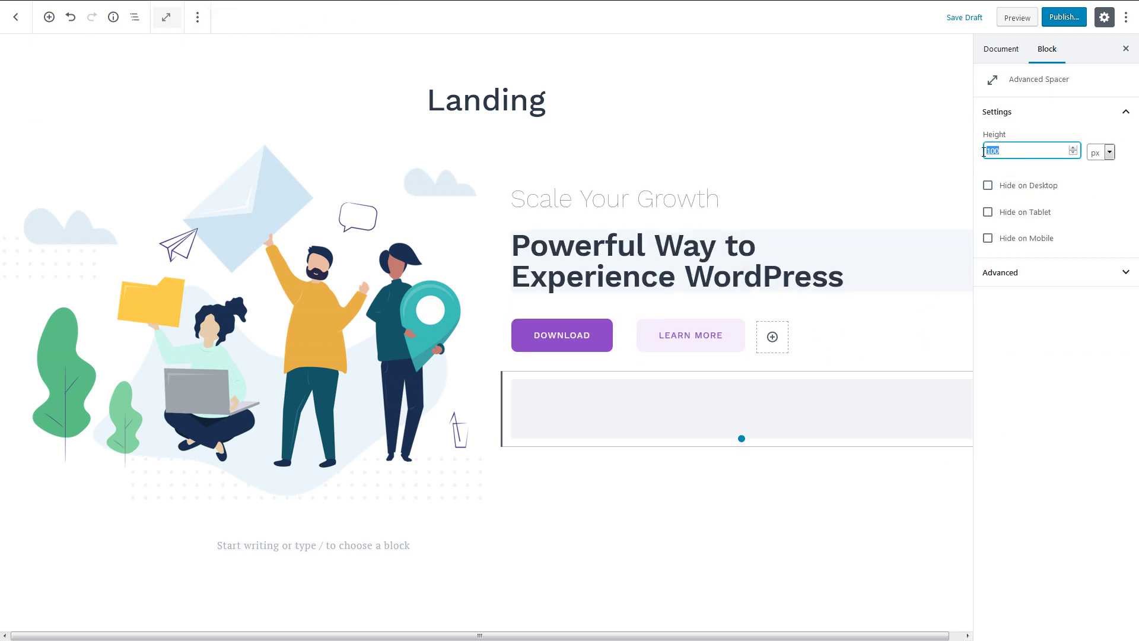
{"action": "type", "text": "25"}
{"action": "left_click", "coordinate": [494, 400]}
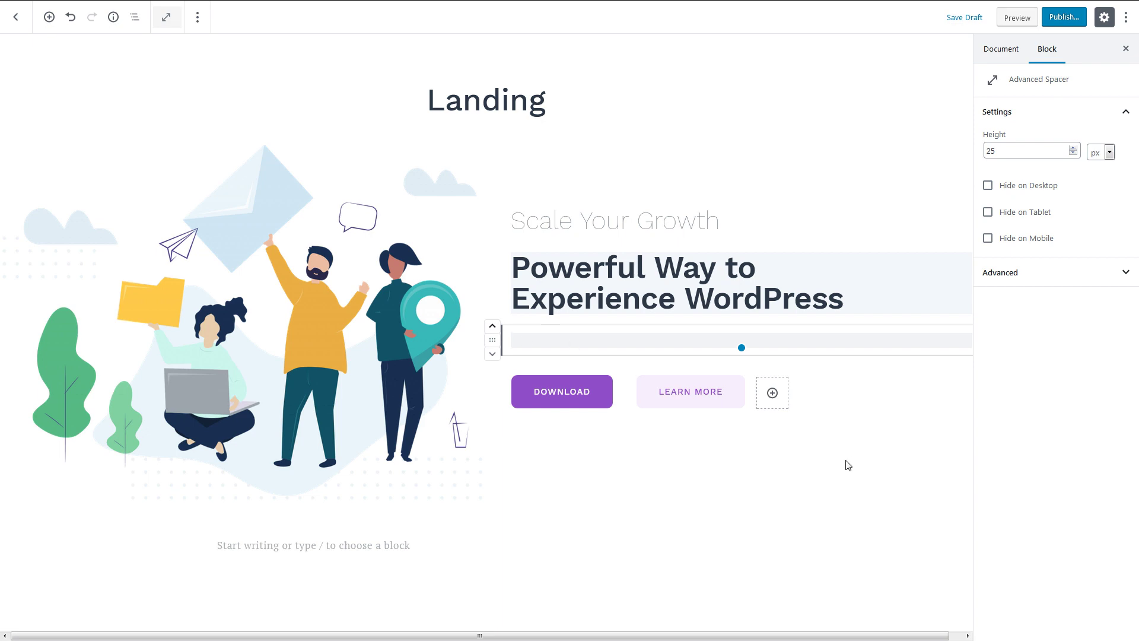
{"action": "left_click", "coordinate": [829, 472]}
Add a full-width Section below the hero, 300 high, with a light linear gradient background
{"action": "left_click", "coordinate": [487, 525]}
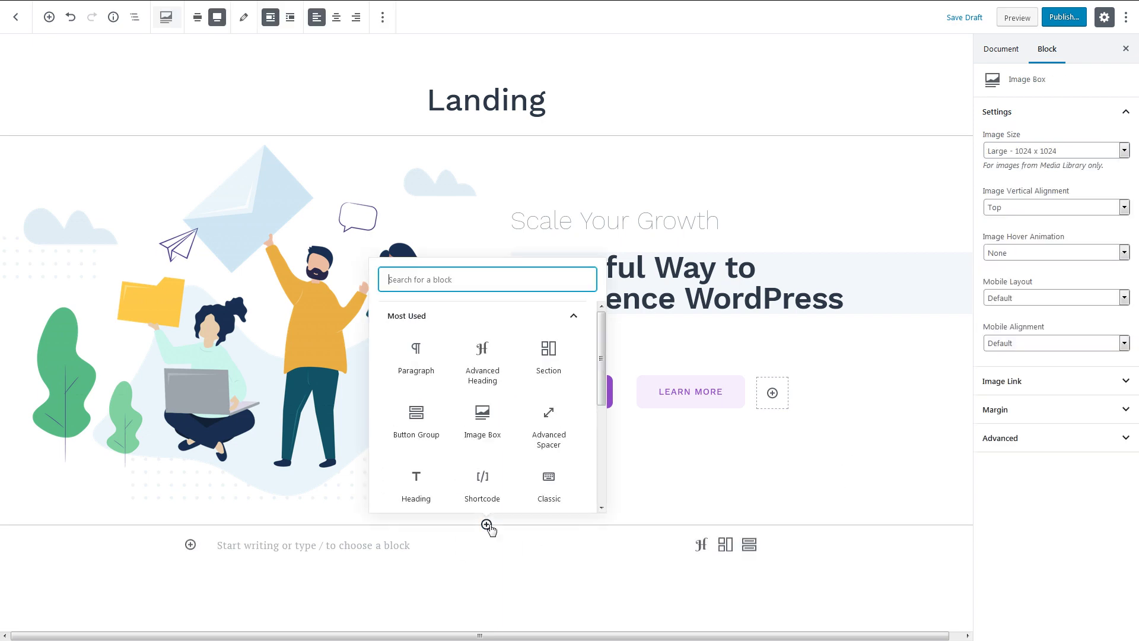
{"action": "left_click", "coordinate": [548, 356]}
{"action": "left_click", "coordinate": [216, 17]}
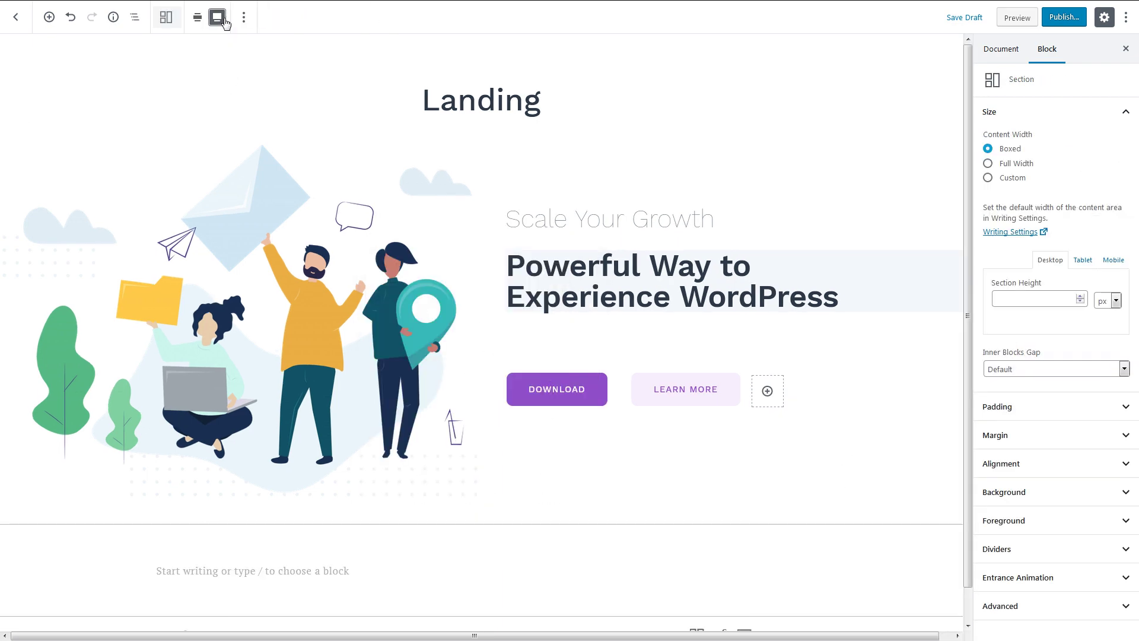
{"action": "left_click", "coordinate": [1024, 298]}
{"action": "type", "text": "300"}
{"action": "left_click", "coordinate": [1037, 492]}
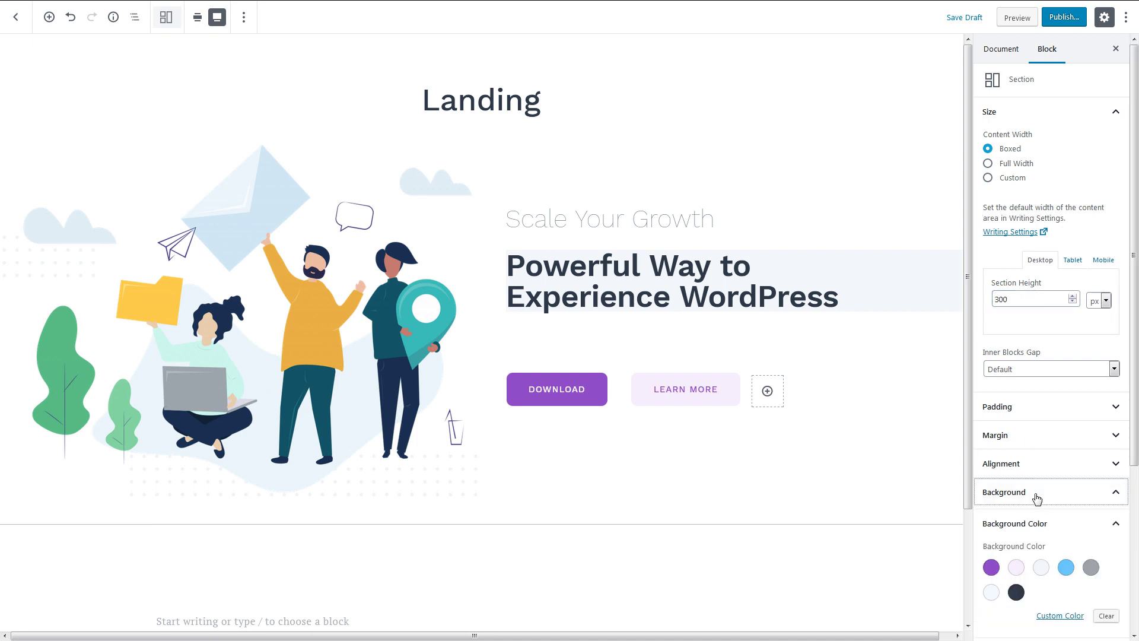
{"action": "scroll", "coordinate": [1037, 499], "scroll_direction": "down", "scroll_amount": 2}
{"action": "left_click", "coordinate": [1037, 483]}
{"action": "left_click", "coordinate": [1038, 496]}
{"action": "left_click", "coordinate": [1033, 524]}
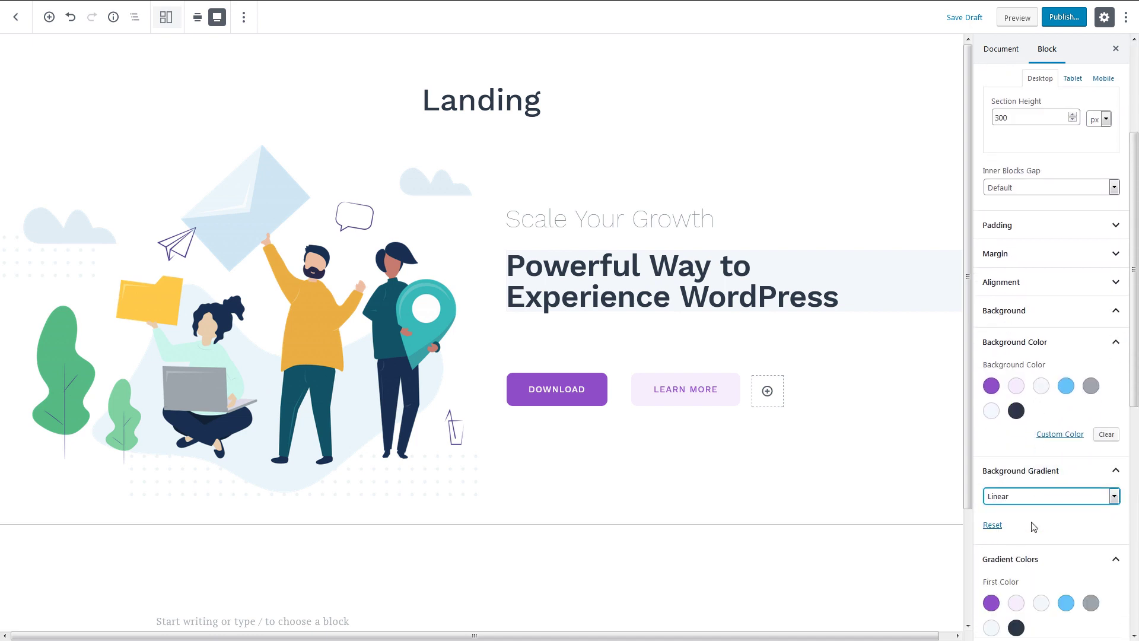
{"action": "scroll", "coordinate": [1033, 527], "scroll_direction": "down", "scroll_amount": 2}
{"action": "left_click", "coordinate": [1042, 482]}
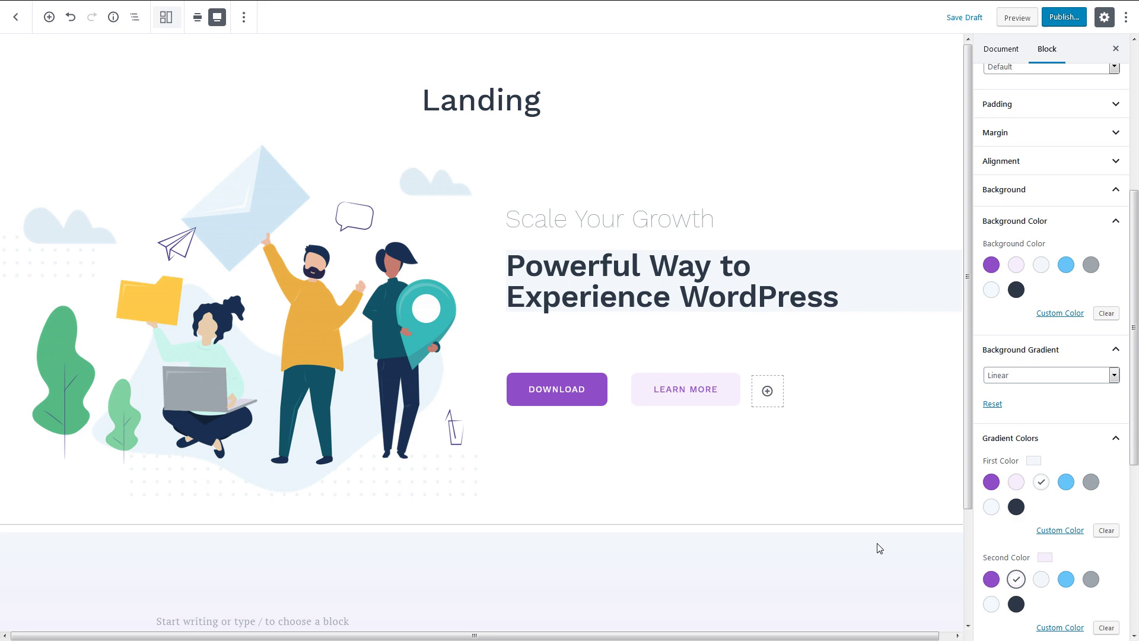
{"action": "scroll", "coordinate": [877, 548], "scroll_direction": "down", "scroll_amount": 3}
Insert a centred purple Counter in the section with End 25 and Duration 8
{"action": "left_click", "coordinate": [292, 489]}
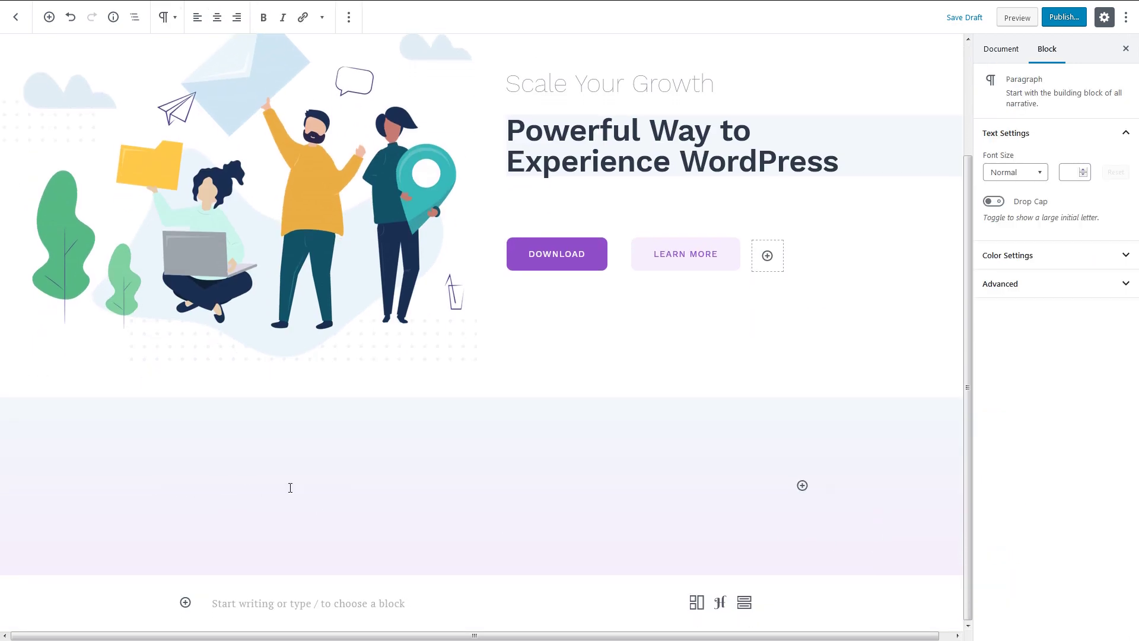
{"action": "left_click", "coordinate": [803, 485]}
{"action": "type", "text": "count"}
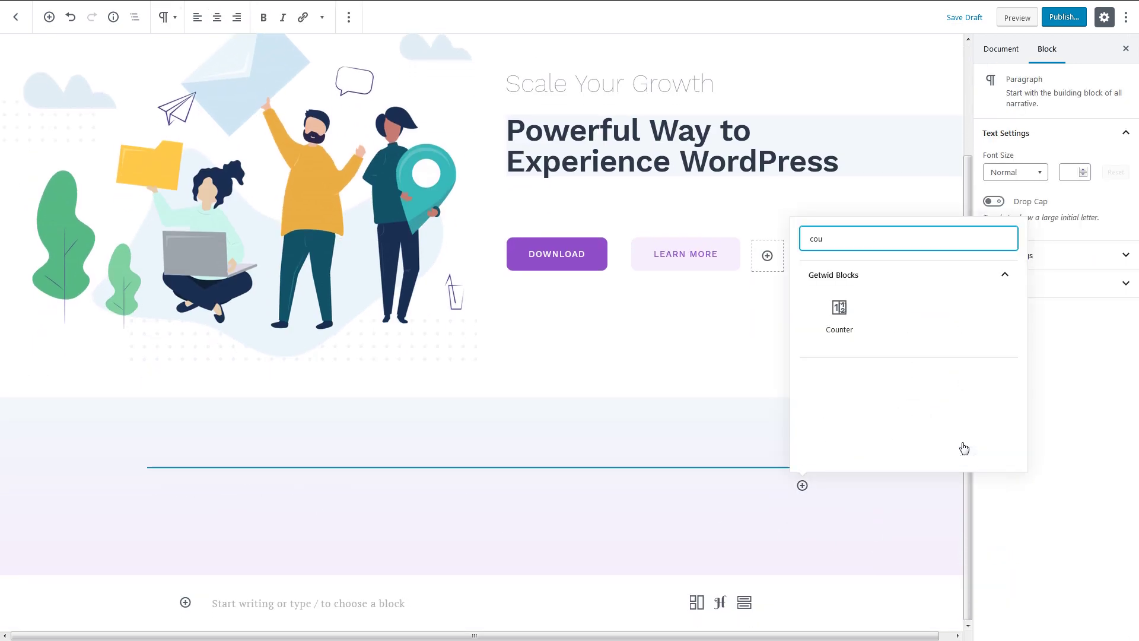
{"action": "left_click", "coordinate": [828, 319]}
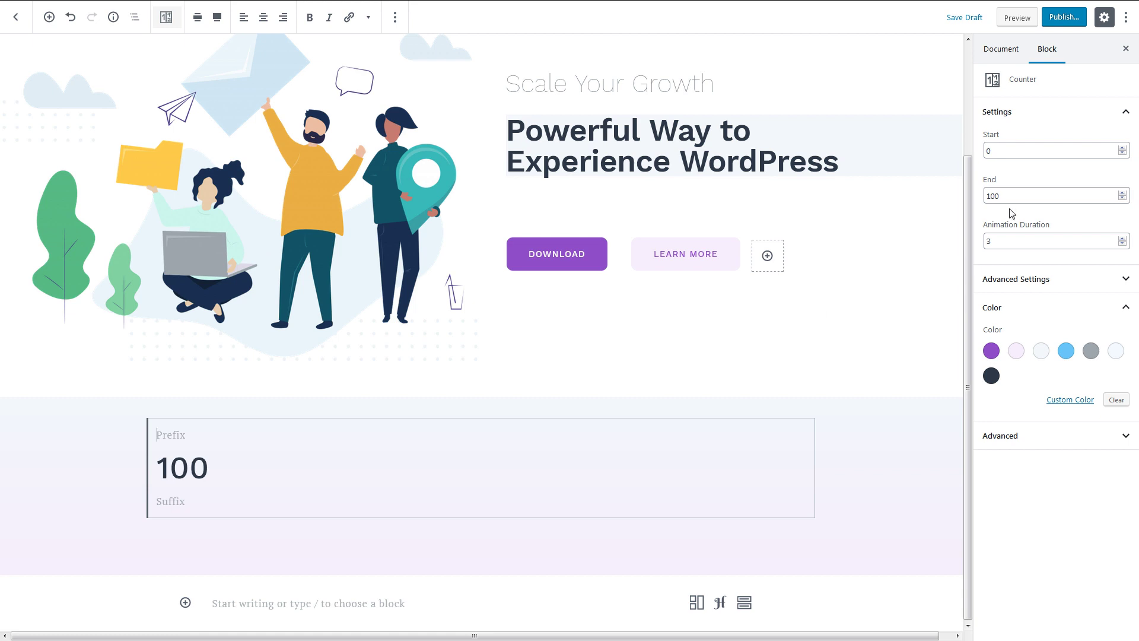
{"action": "left_click", "coordinate": [984, 201]}
{"action": "double_click", "coordinate": [996, 197]}
{"action": "type", "text": "25"}
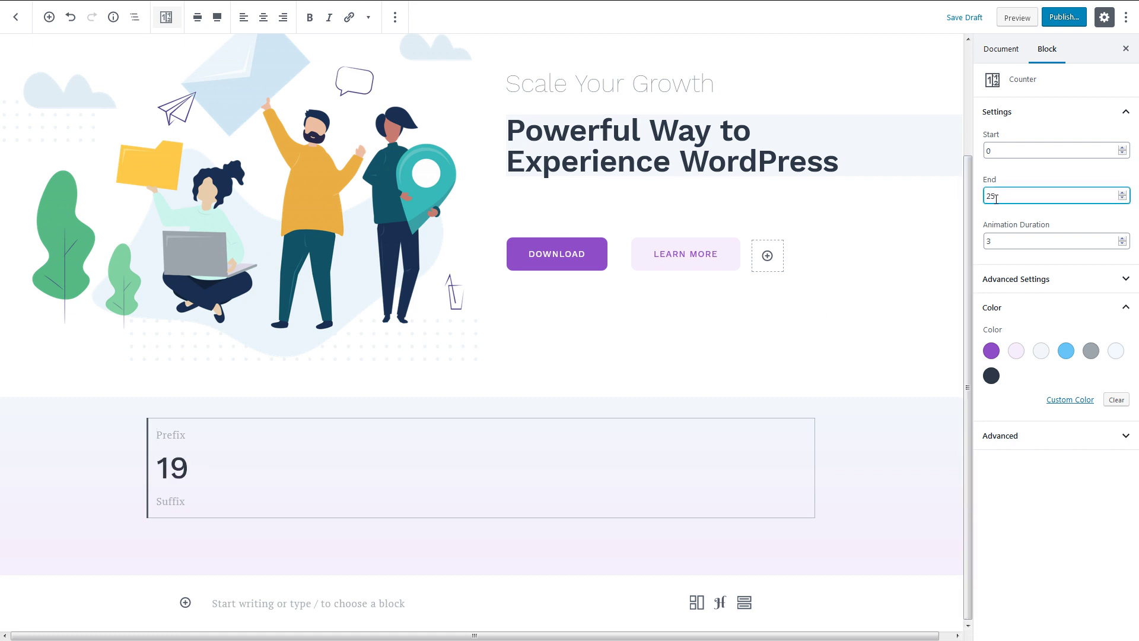
{"action": "double_click", "coordinate": [1015, 241]}
{"action": "type", "text": "8"}
{"action": "left_click", "coordinate": [991, 351]}
{"action": "left_click", "coordinate": [263, 17]}
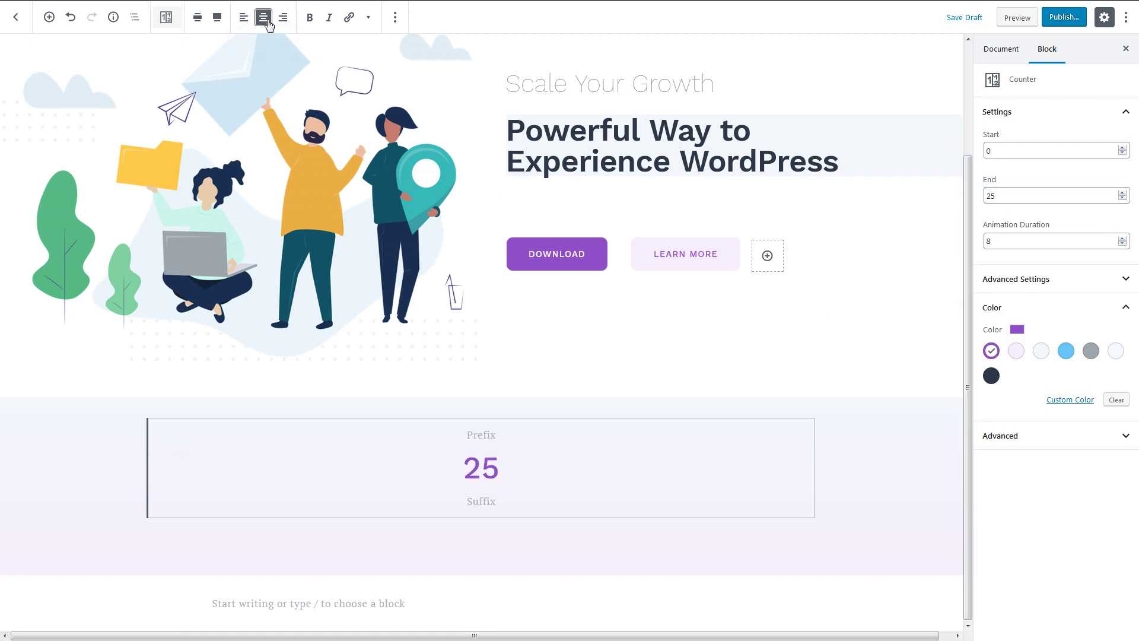
{"action": "left_click", "coordinate": [481, 413]}
Add a centred Heading 3 'Collection of Getwid Blocks' in Work Sans, weight 300, size 42
{"action": "left_click", "coordinate": [539, 265]}
{"action": "type", "text": "Collection of Getwid Blocks"}
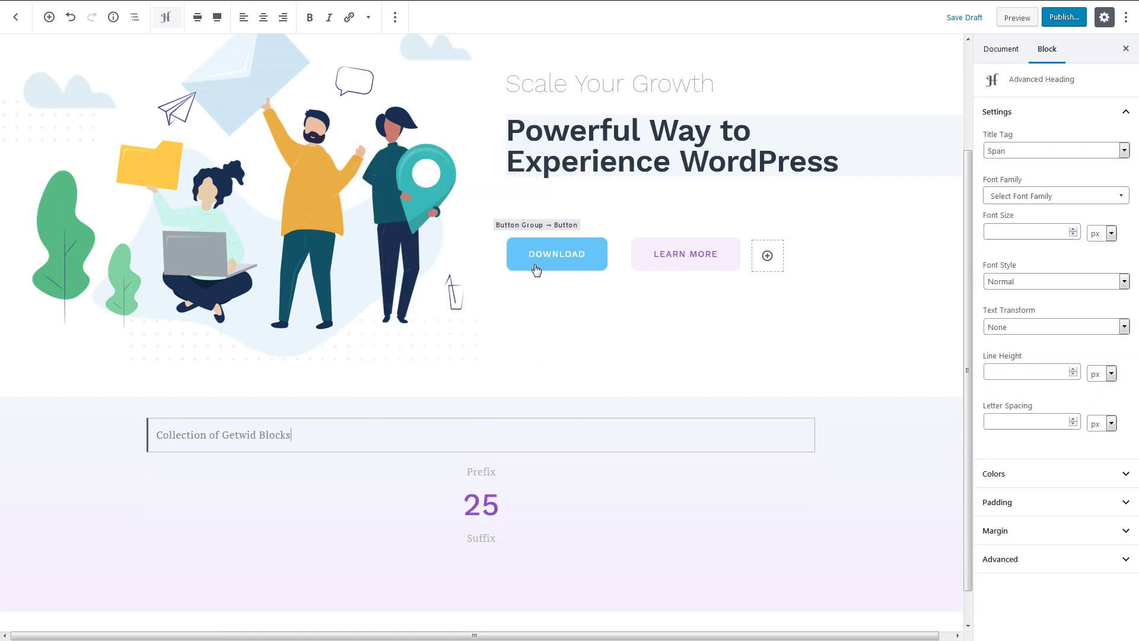
{"action": "left_click", "coordinate": [1068, 151]}
{"action": "left_click", "coordinate": [1080, 213]}
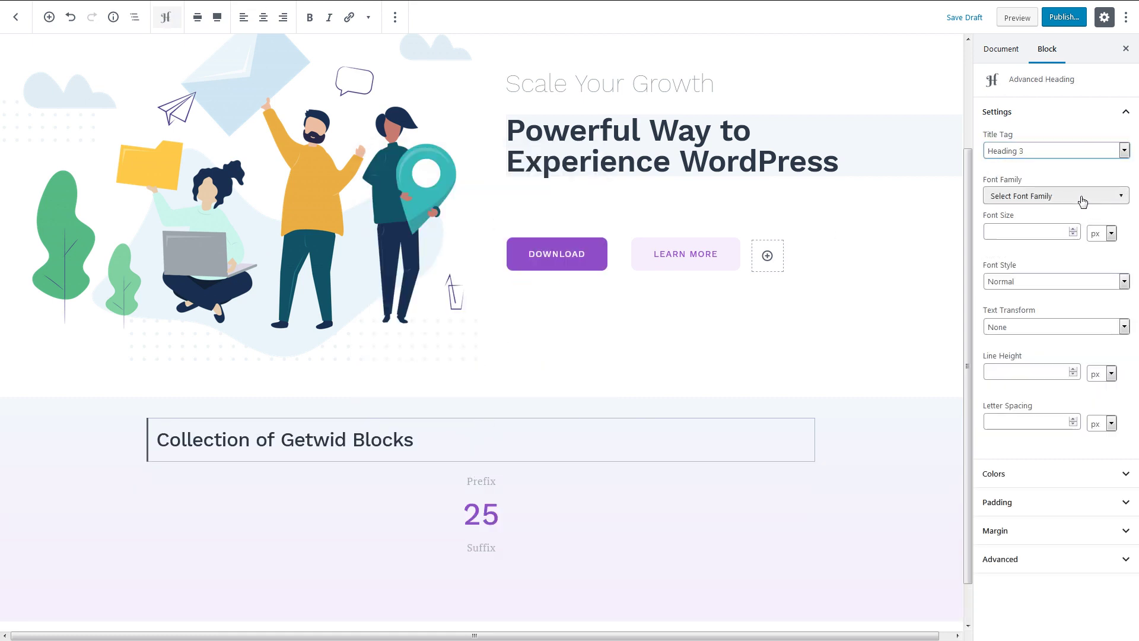
{"action": "left_click", "coordinate": [1082, 197]}
{"action": "type", "text": "wo"}
{"action": "left_click", "coordinate": [1042, 360]}
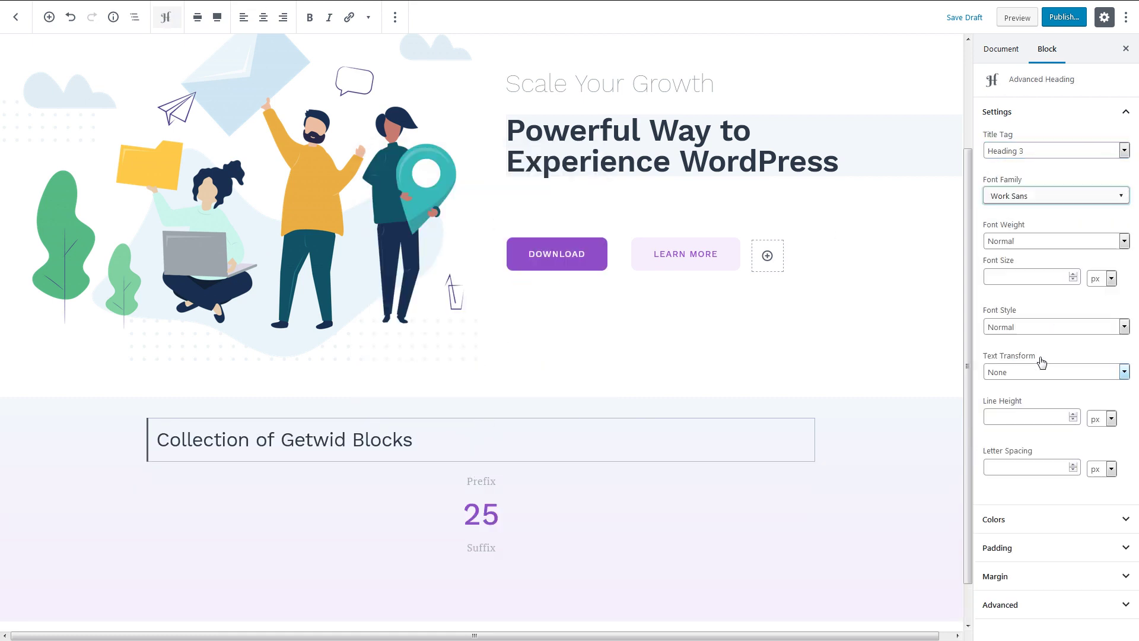
{"action": "left_click", "coordinate": [1074, 274]}
{"action": "left_click", "coordinate": [1084, 242]}
{"action": "left_click", "coordinate": [1079, 286]}
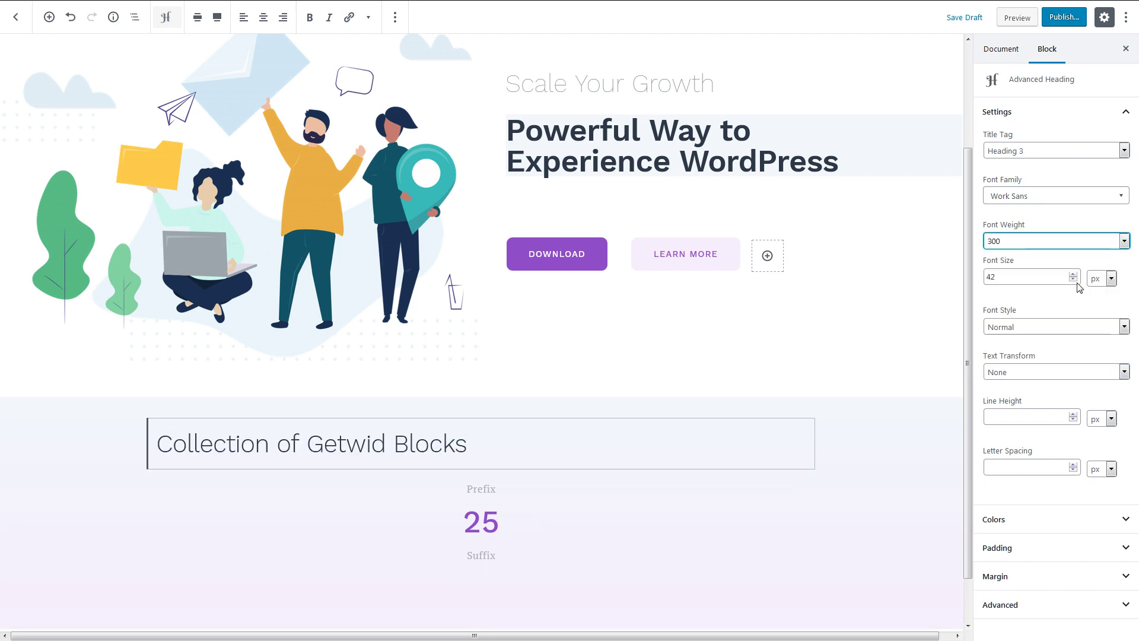
{"action": "left_click", "coordinate": [264, 18]}
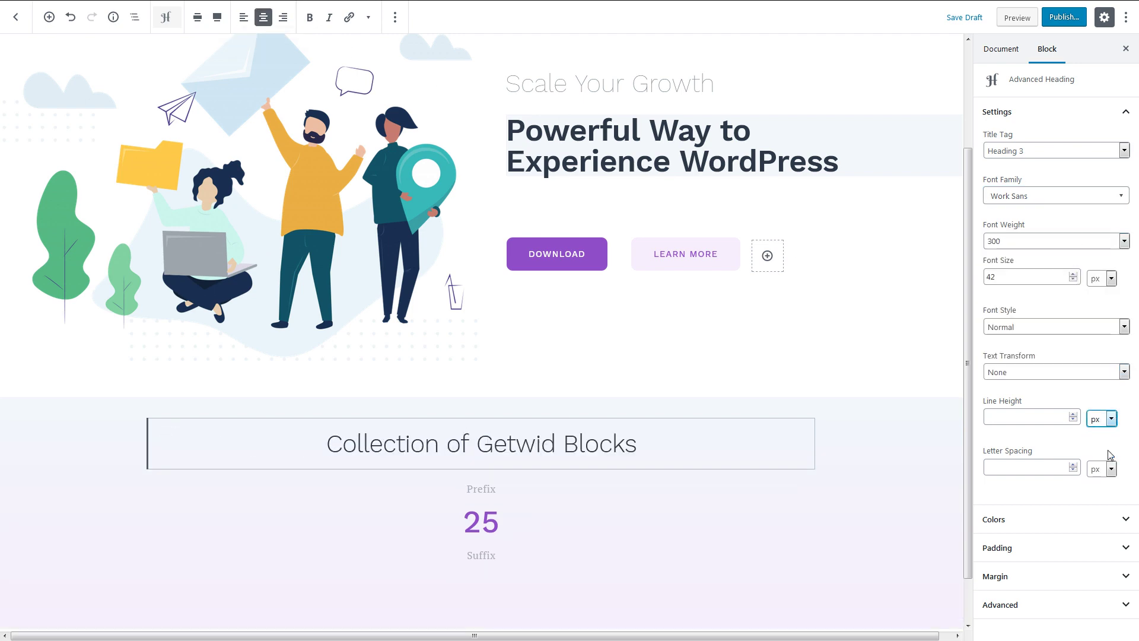
Give the counter a 'more than' prefix and a descriptive caption
{"action": "left_click", "coordinate": [1047, 416]}
{"action": "scroll", "coordinate": [501, 560], "scroll_direction": "down", "scroll_amount": 1}
{"action": "left_click", "coordinate": [493, 539]}
{"action": "left_click", "coordinate": [480, 437]}
{"action": "type", "text": "more than"}
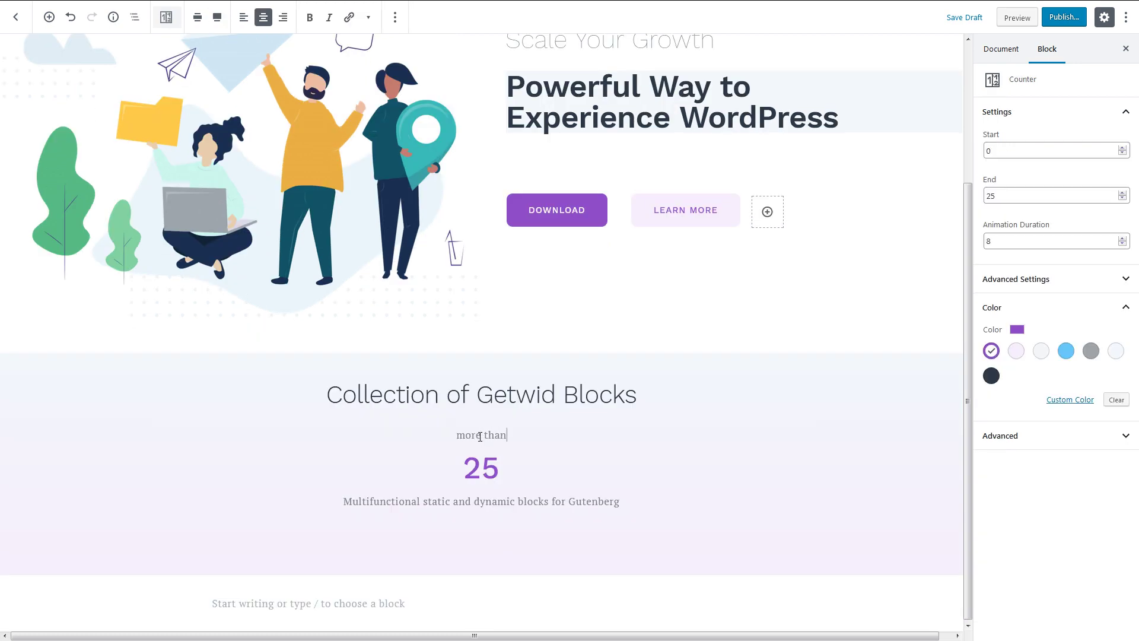
Set the section's top and bottom dividers to Triangle Rounded Asymmetrical
{"action": "left_click_drag", "start_coordinate": [994, 236], "coordinate": [979, 241]}
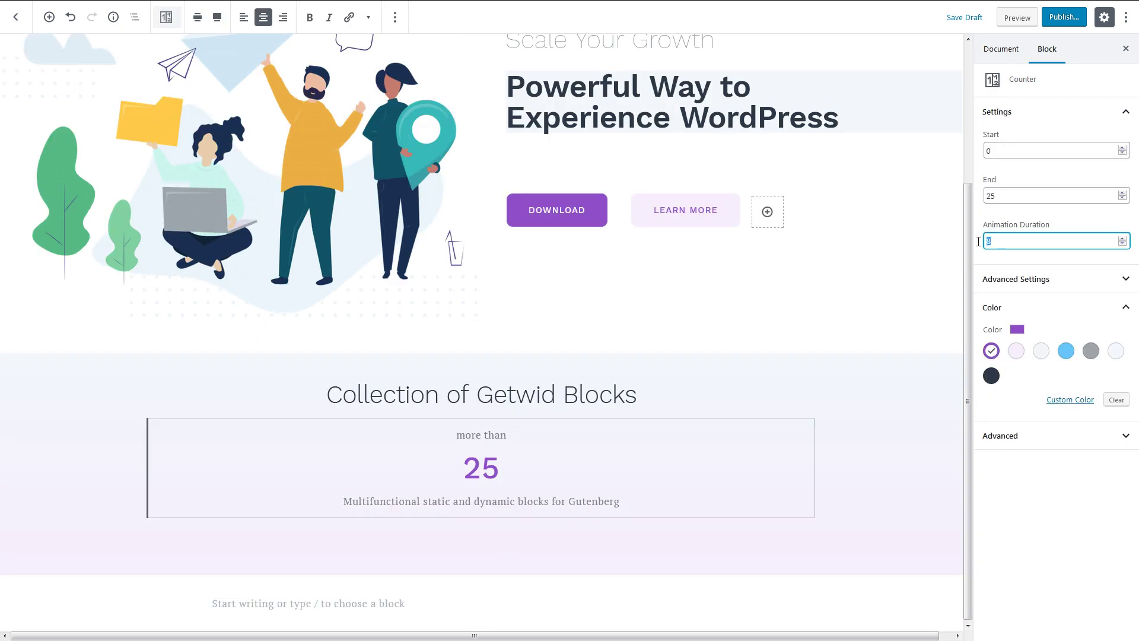
{"action": "type", "text": "5"}
{"action": "left_click", "coordinate": [149, 357]}
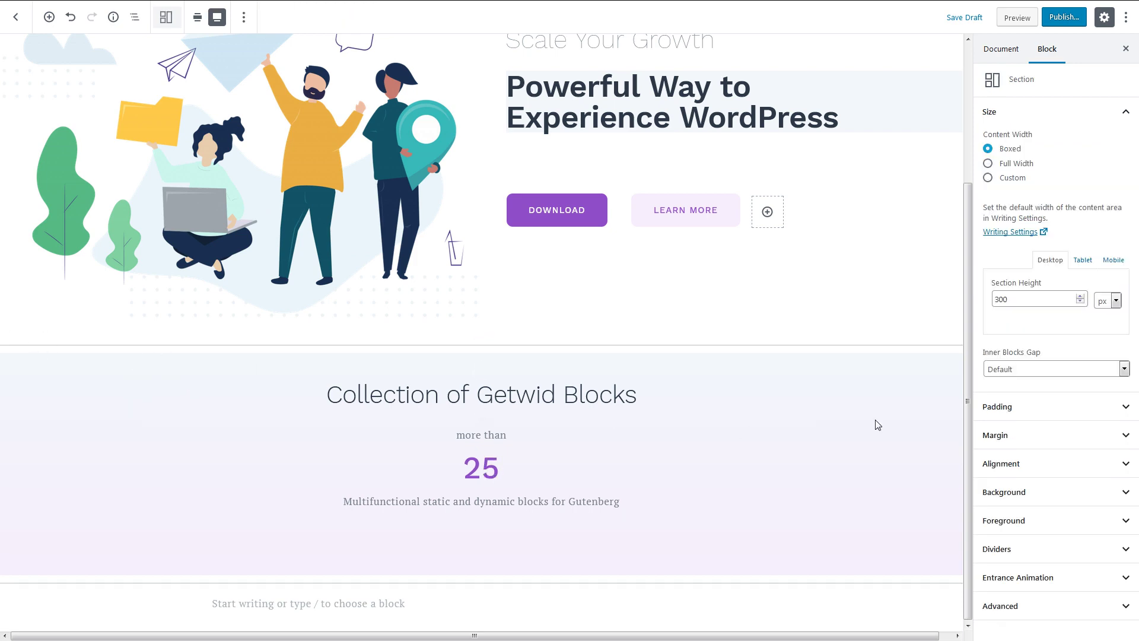
{"action": "left_click", "coordinate": [1013, 546]}
{"action": "scroll", "coordinate": [1032, 410], "scroll_direction": "down", "scroll_amount": 2}
{"action": "left_click", "coordinate": [1024, 387]}
{"action": "left_click", "coordinate": [1030, 332]}
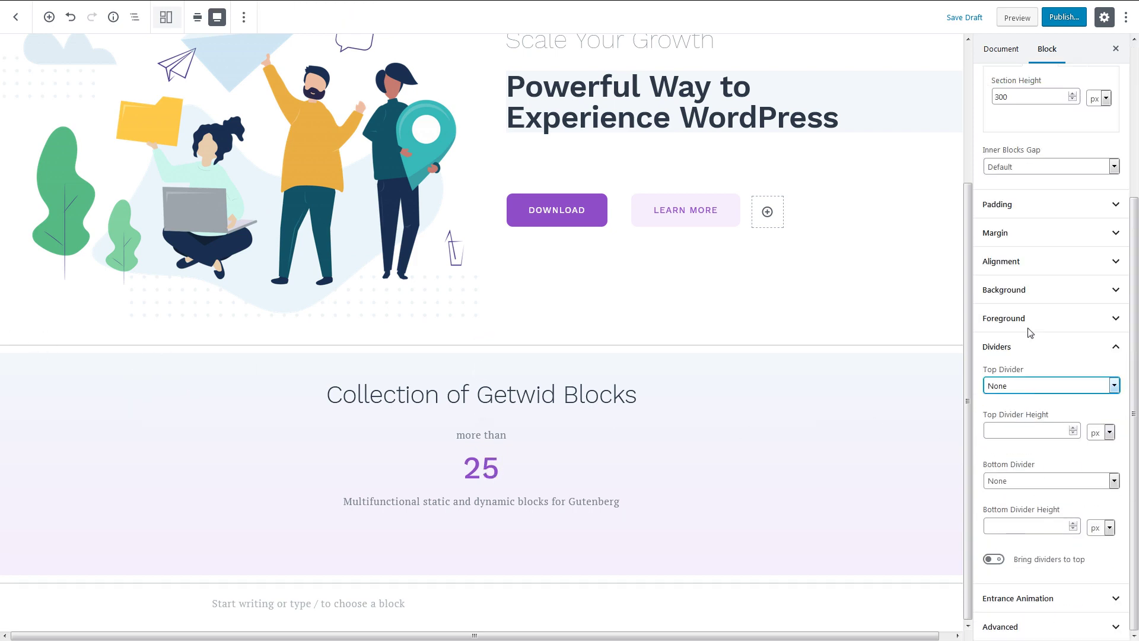
{"action": "left_click", "coordinate": [1032, 480]}
{"action": "left_click", "coordinate": [1032, 423]}
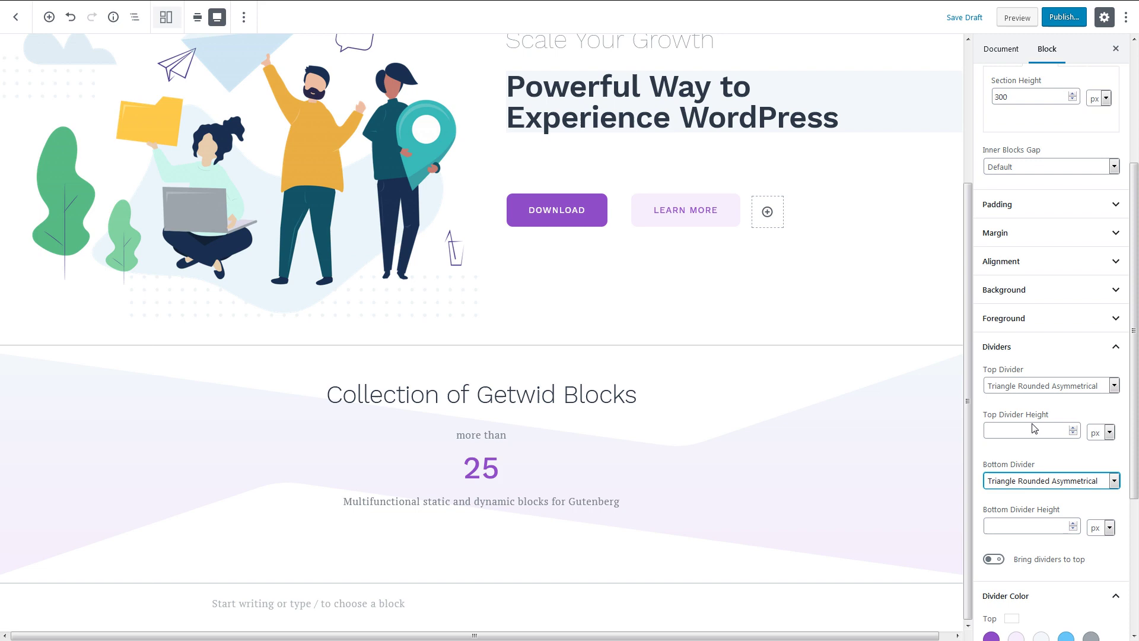
{"action": "scroll", "coordinate": [1033, 428], "scroll_direction": "down", "scroll_amount": 3}
Apply a Fade In Down entrance animation to the section
{"action": "left_click", "coordinate": [1057, 598]}
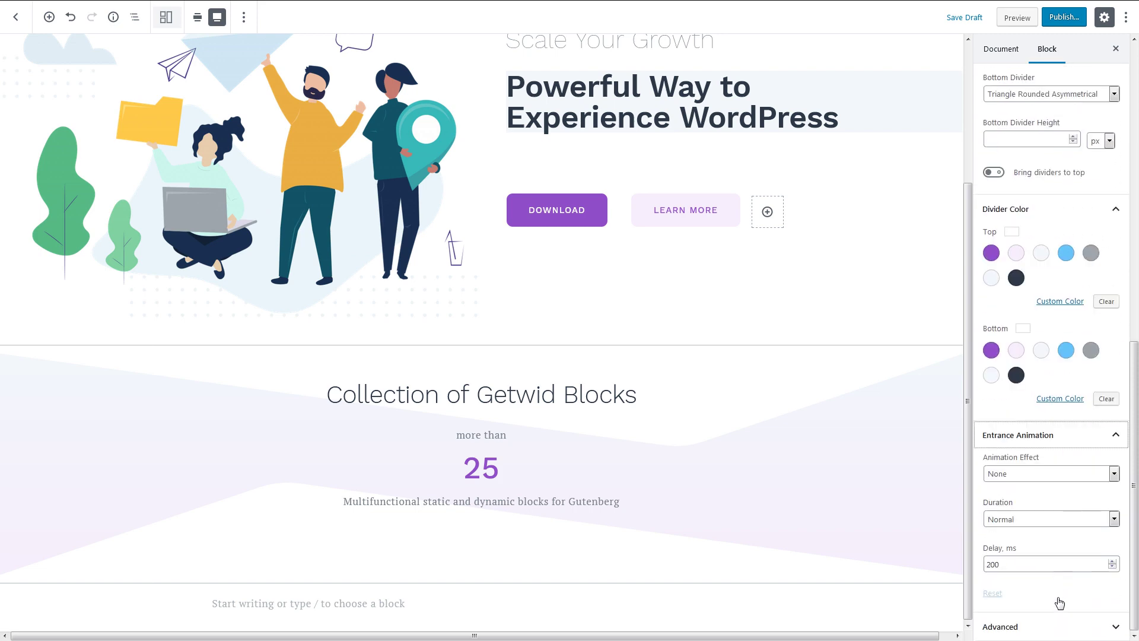
{"action": "left_click", "coordinate": [1055, 471]}
{"action": "left_click", "coordinate": [1035, 349]}
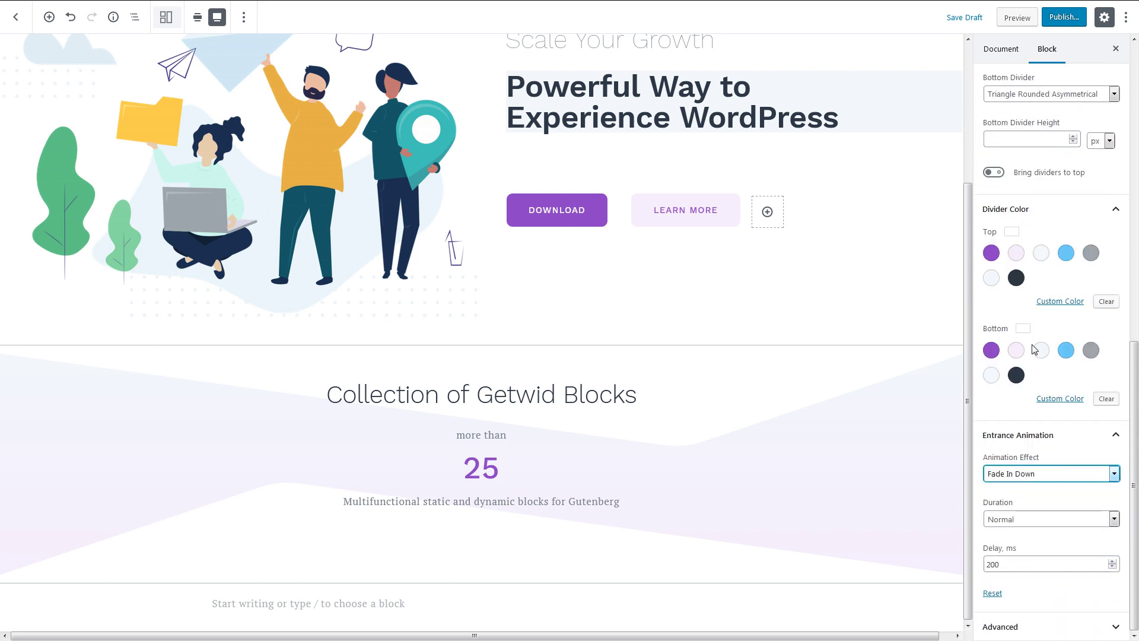
{"action": "left_click", "coordinate": [482, 583]}
Add a centred uppercase 'Extremely Fast-Loading' heading in Work Sans, weight 600
{"action": "left_click", "coordinate": [486, 430]}
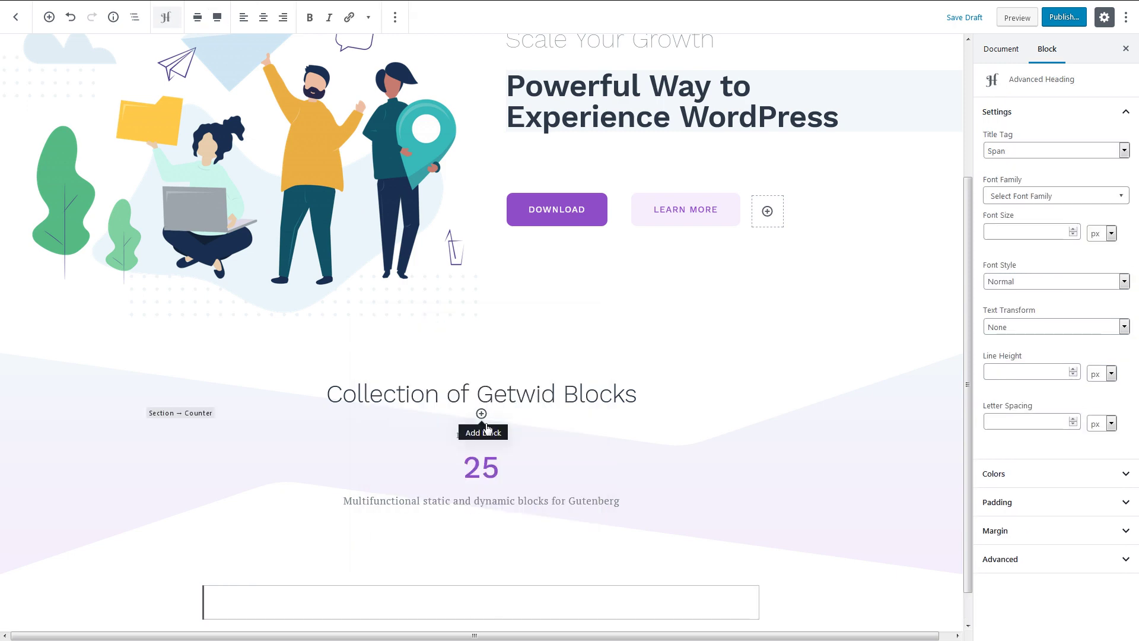
{"action": "type", "text": "Extremely Fast-loading"}
{"action": "left_click", "coordinate": [263, 17]}
{"action": "scroll", "coordinate": [874, 140], "scroll_direction": "down", "scroll_amount": 1}
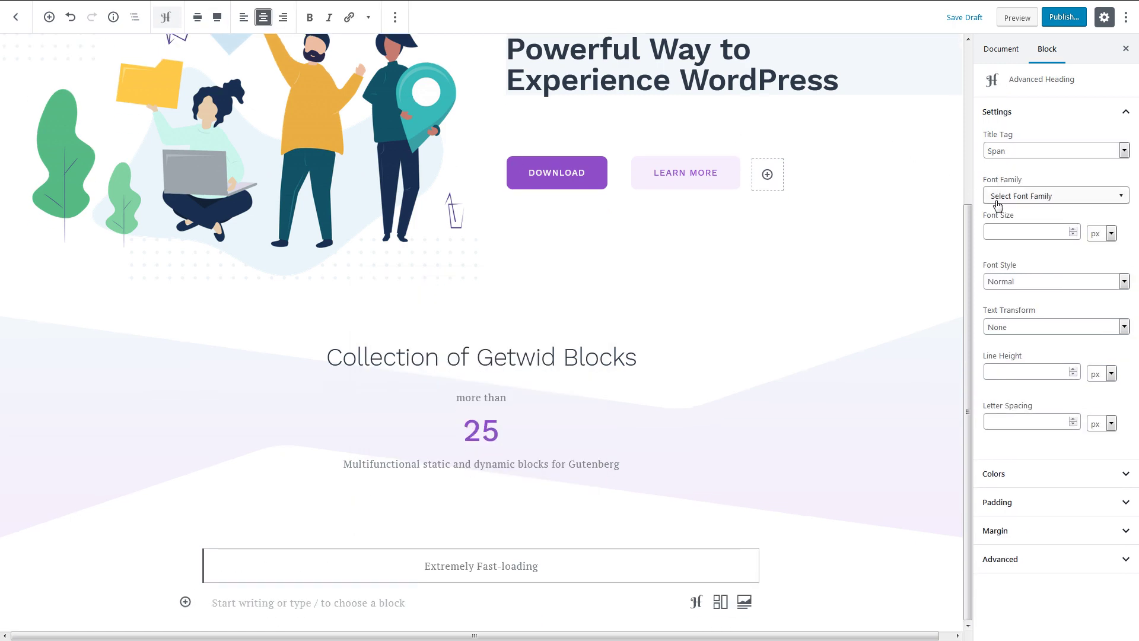
{"action": "left_click", "coordinate": [1055, 196]}
{"action": "type", "text": "wo"}
{"action": "left_click", "coordinate": [1016, 283]}
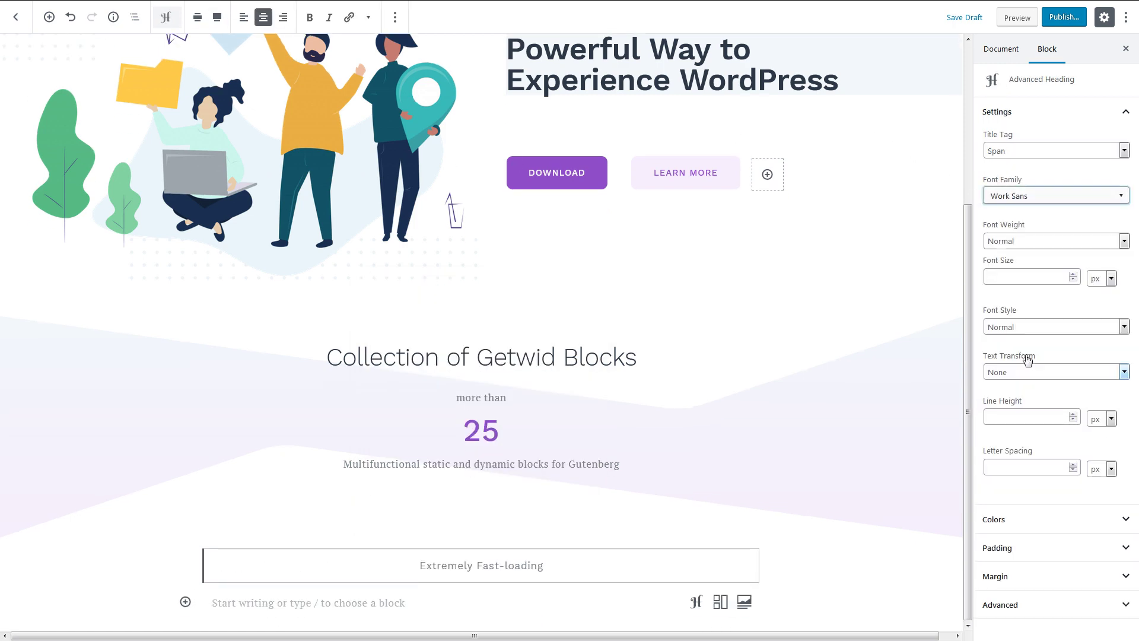
{"action": "left_click", "coordinate": [1035, 243]}
{"action": "left_click", "coordinate": [1023, 329]}
{"action": "left_click", "coordinate": [1028, 372]}
{"action": "left_click", "coordinate": [1028, 414]}
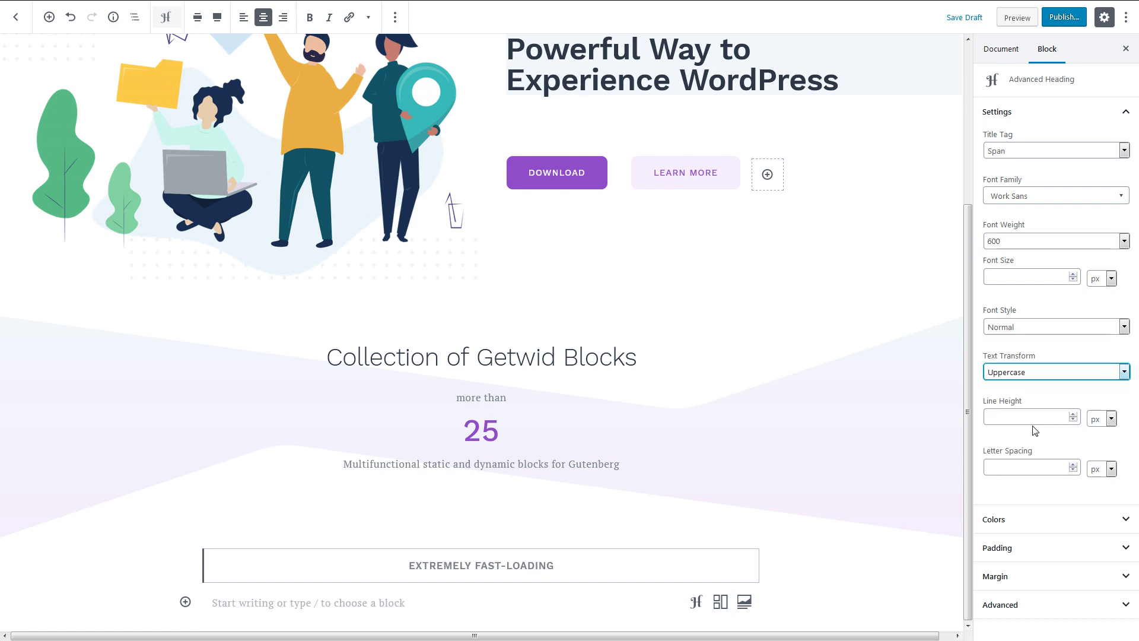
Add Desktop Speed 99% and Mobile Speed 88% progress bars below the heading
{"action": "left_click", "coordinate": [481, 586]}
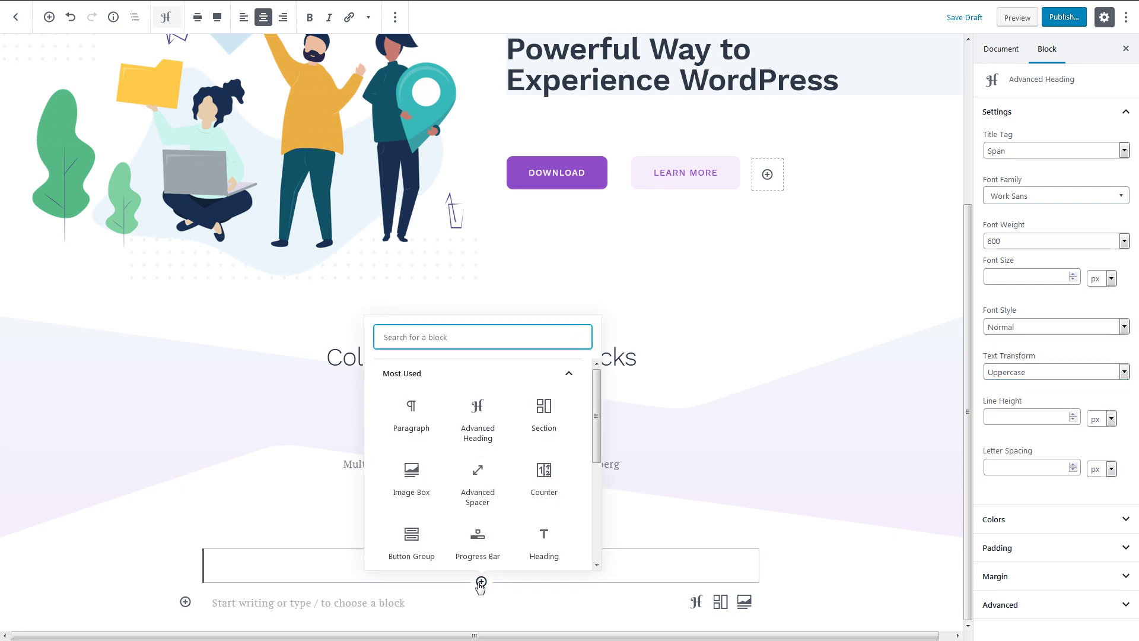
{"action": "left_click", "coordinate": [478, 606]}
{"action": "type", "text": "Desktop Speed"}
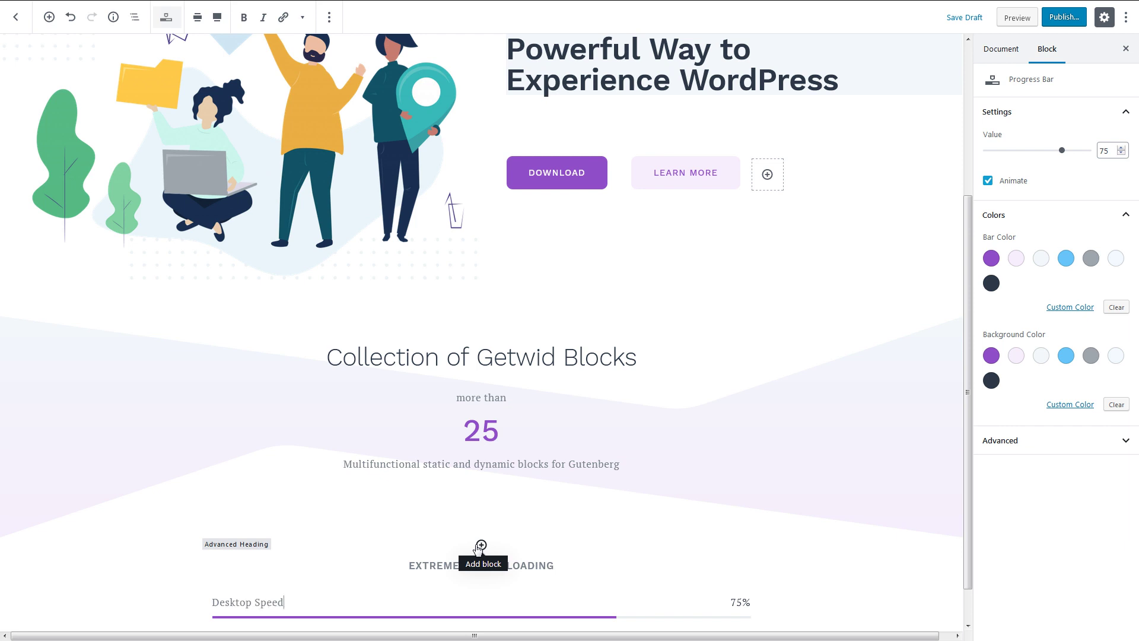
{"action": "scroll", "coordinate": [481, 546], "scroll_direction": "down", "scroll_amount": 1}
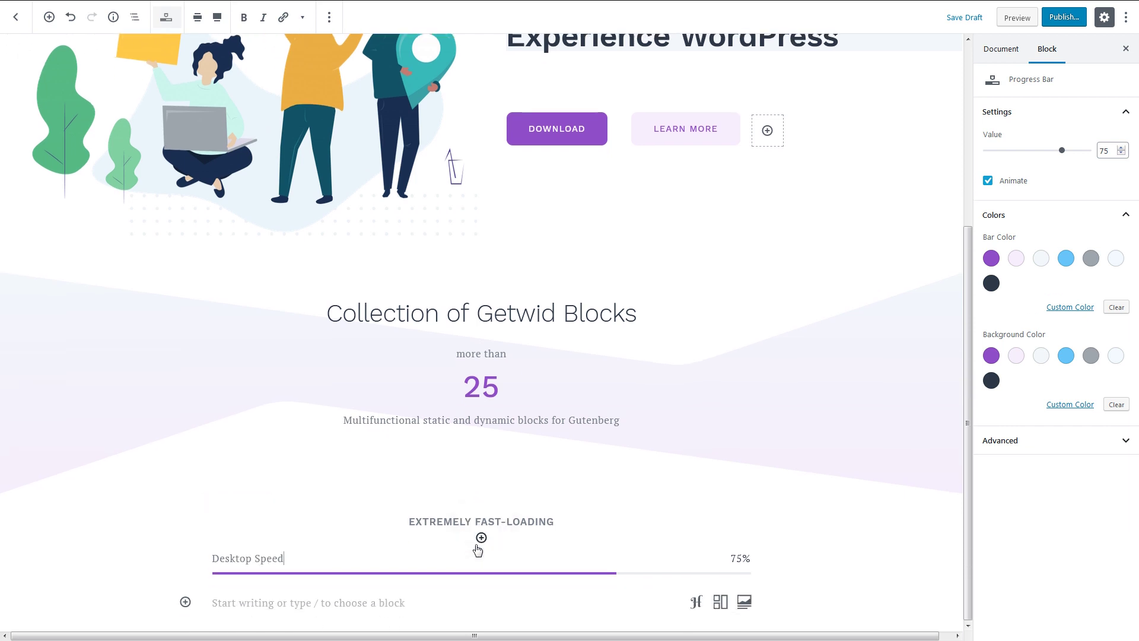
{"action": "type", "text": "99"}
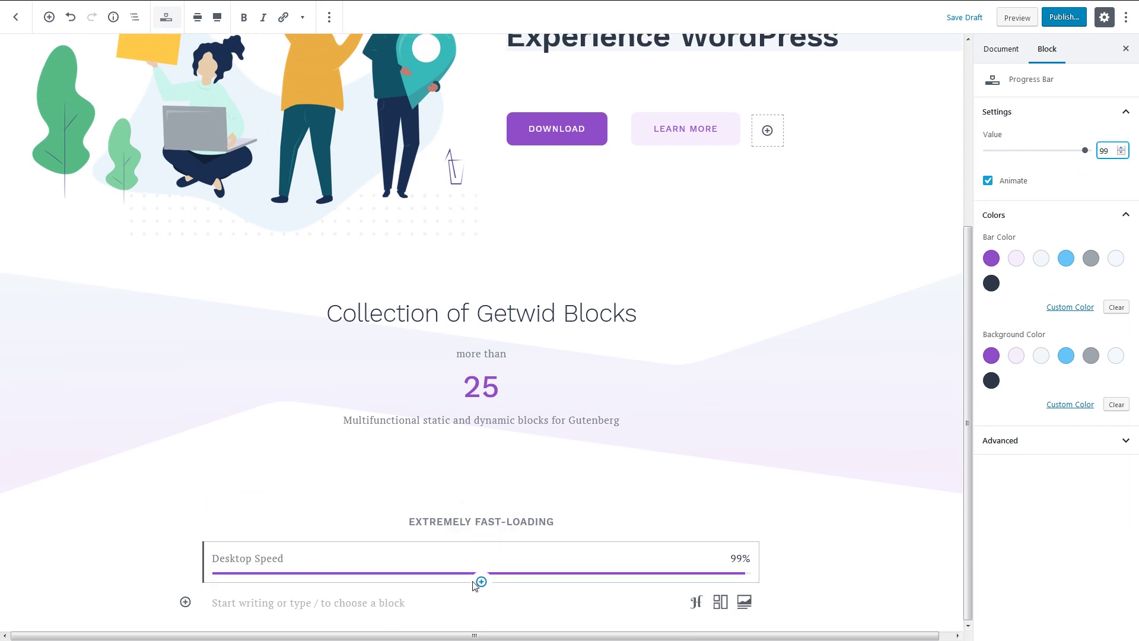
{"action": "left_click", "coordinate": [480, 583]}
{"action": "left_click", "coordinate": [534, 485]}
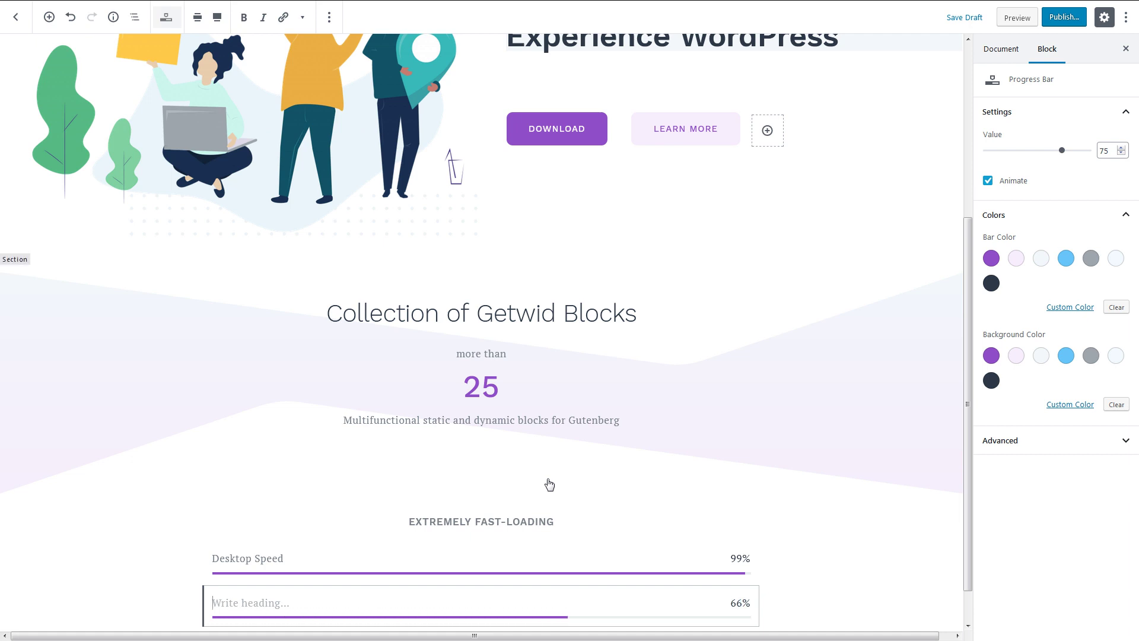
{"action": "scroll", "coordinate": [550, 485], "scroll_direction": "down", "scroll_amount": 1}
{"action": "type", "text": "Mobile Speed"}
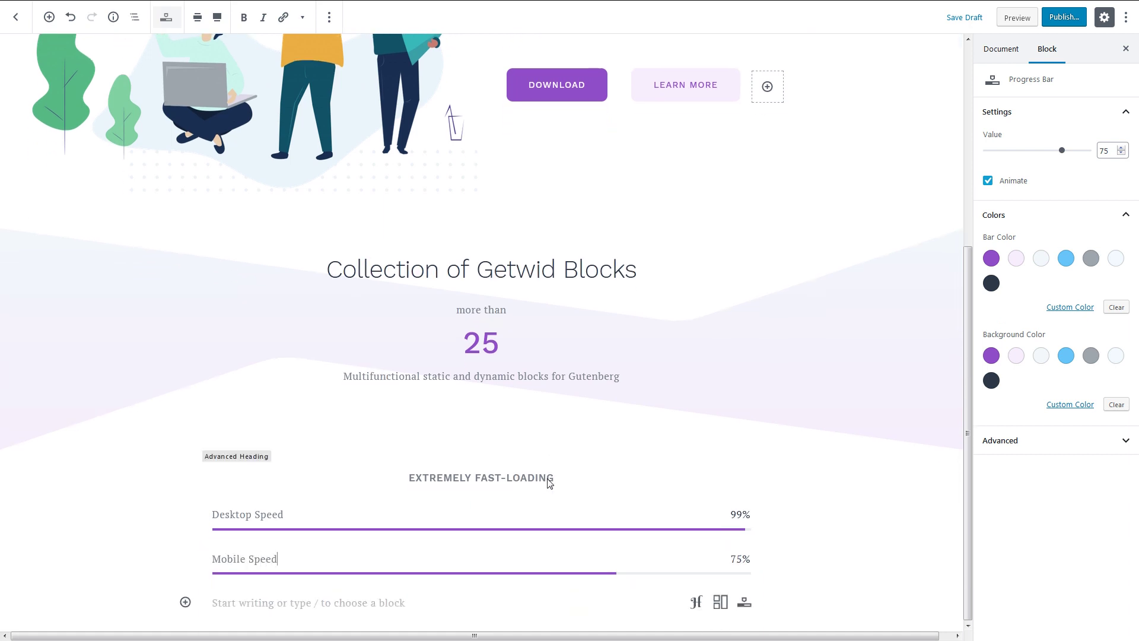
{"action": "key", "text": "BackSpace"}
{"action": "key", "text": "BackSpace"}
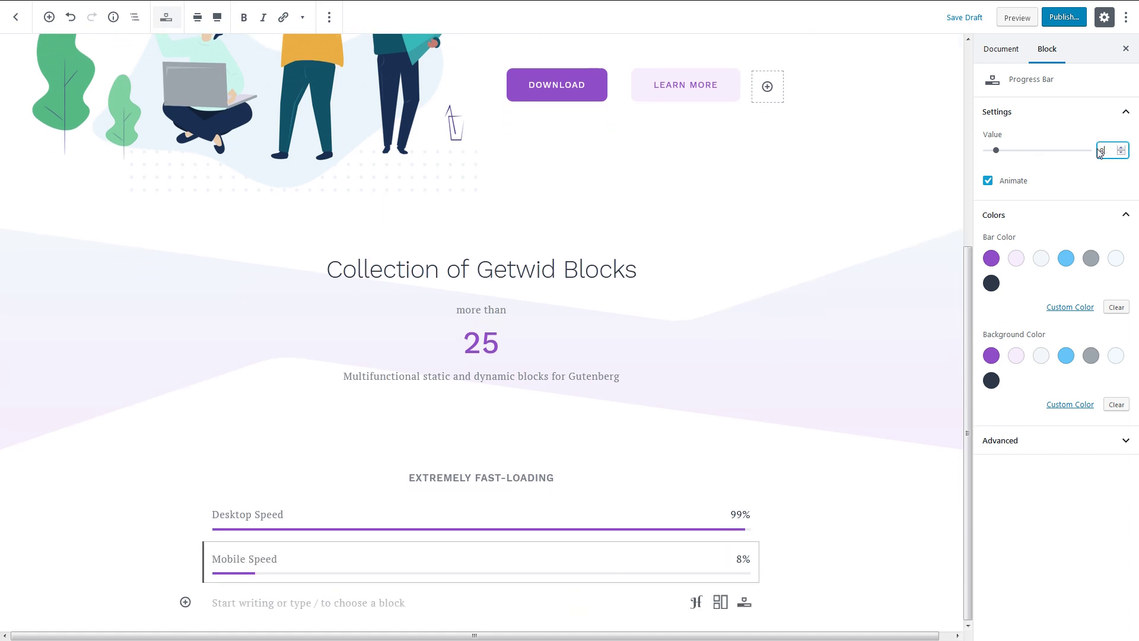
{"action": "type", "text": "8"}
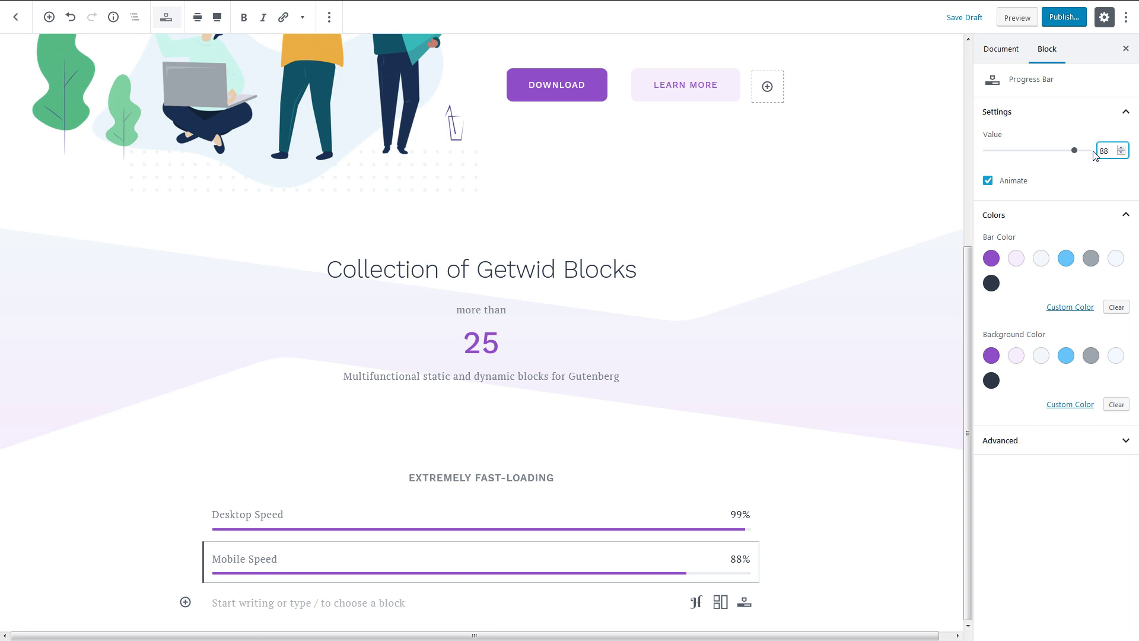
{"action": "left_click", "coordinate": [482, 581]}
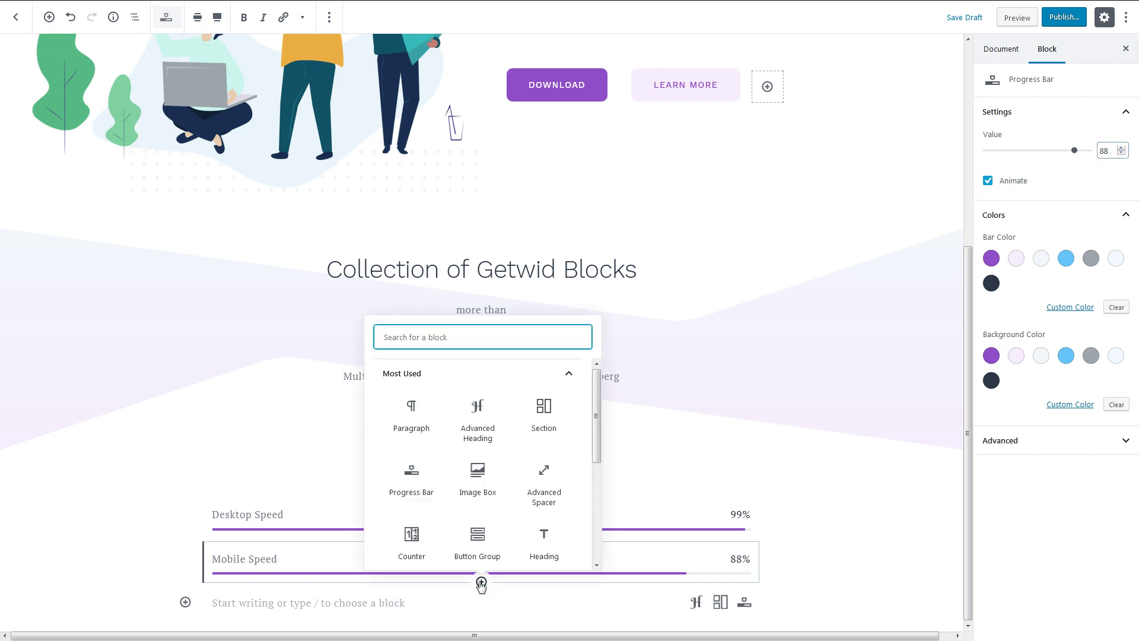
{"action": "left_click", "coordinate": [487, 452]}
Make 'What People Say About Us' a centred Heading 2 with a 50px spacer above it
{"action": "type", "text": "What People Say About Us"}
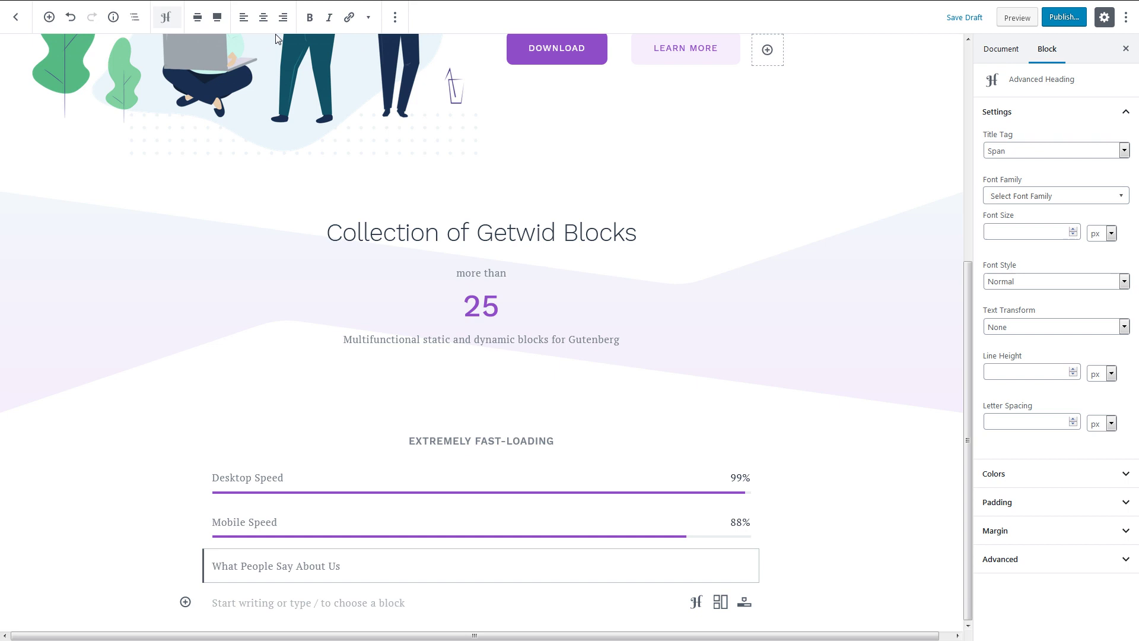
{"action": "left_click", "coordinate": [264, 19]}
{"action": "left_click", "coordinate": [1054, 150]}
{"action": "left_click", "coordinate": [1043, 195]}
{"action": "scroll", "coordinate": [713, 357], "scroll_direction": "down", "scroll_amount": 1}
{"action": "left_click", "coordinate": [481, 529]}
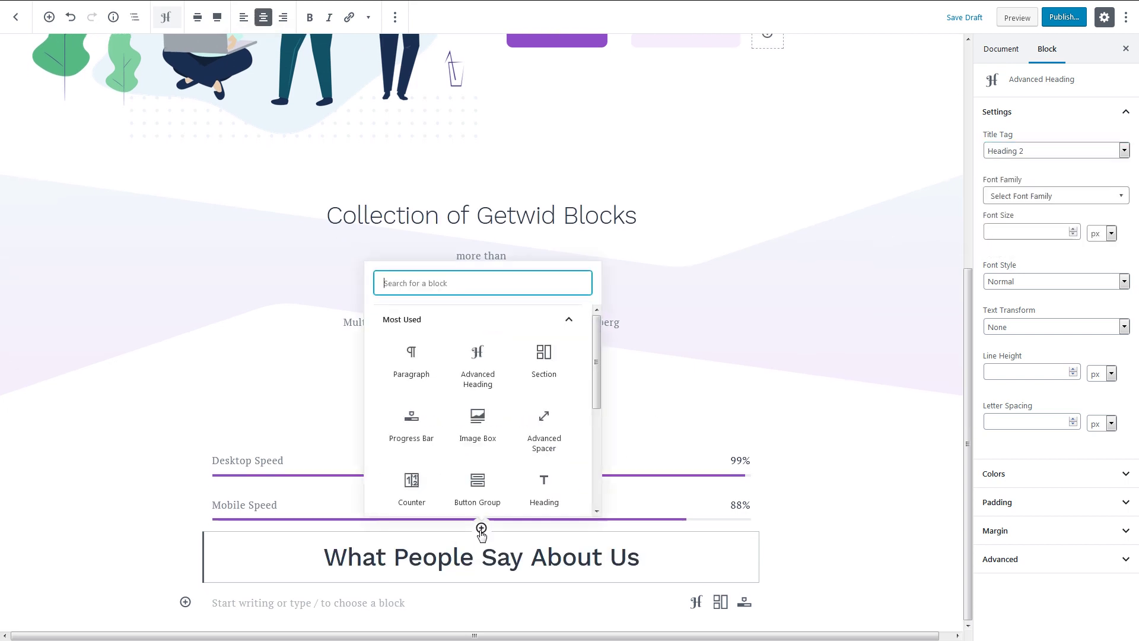
{"action": "left_click", "coordinate": [544, 429]}
{"action": "scroll", "coordinate": [537, 437], "scroll_direction": "down", "scroll_amount": 1}
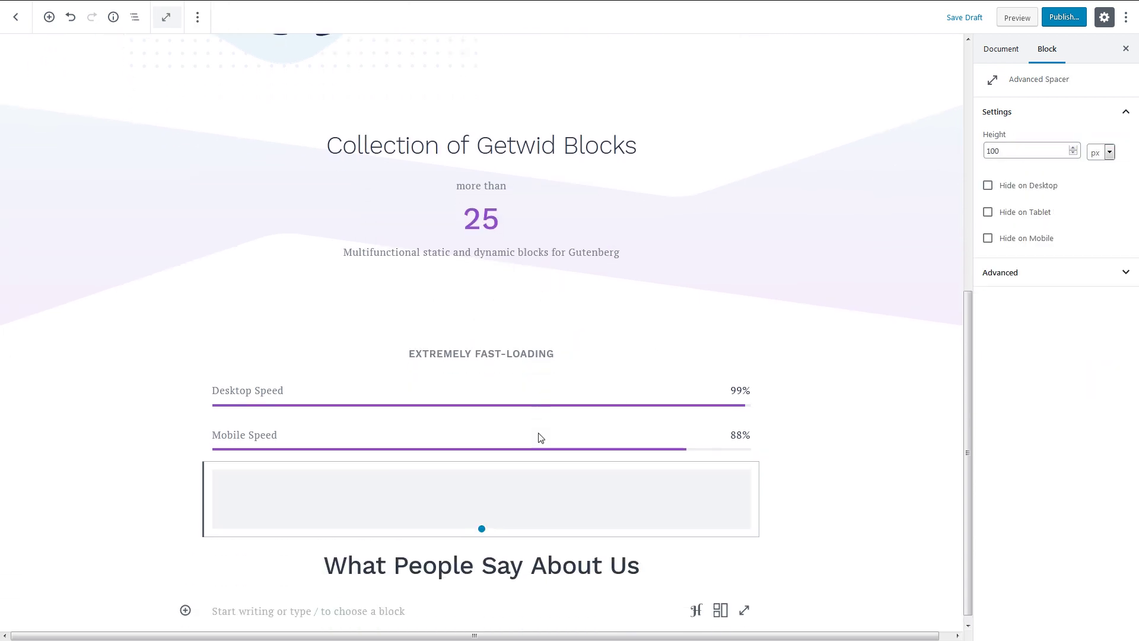
{"action": "double_click", "coordinate": [985, 151]}
{"action": "type", "text": "50"}
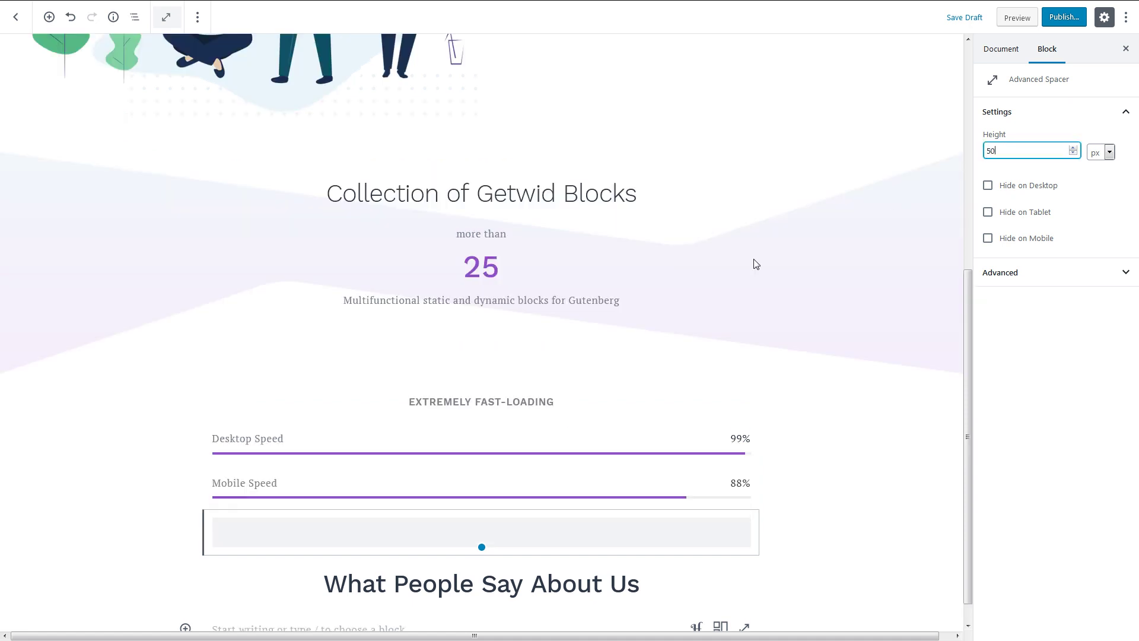
Add a centred purple italic subtitle 'You are in good hands' below the title
{"action": "left_click", "coordinate": [482, 583]}
{"action": "left_click", "coordinate": [478, 431]}
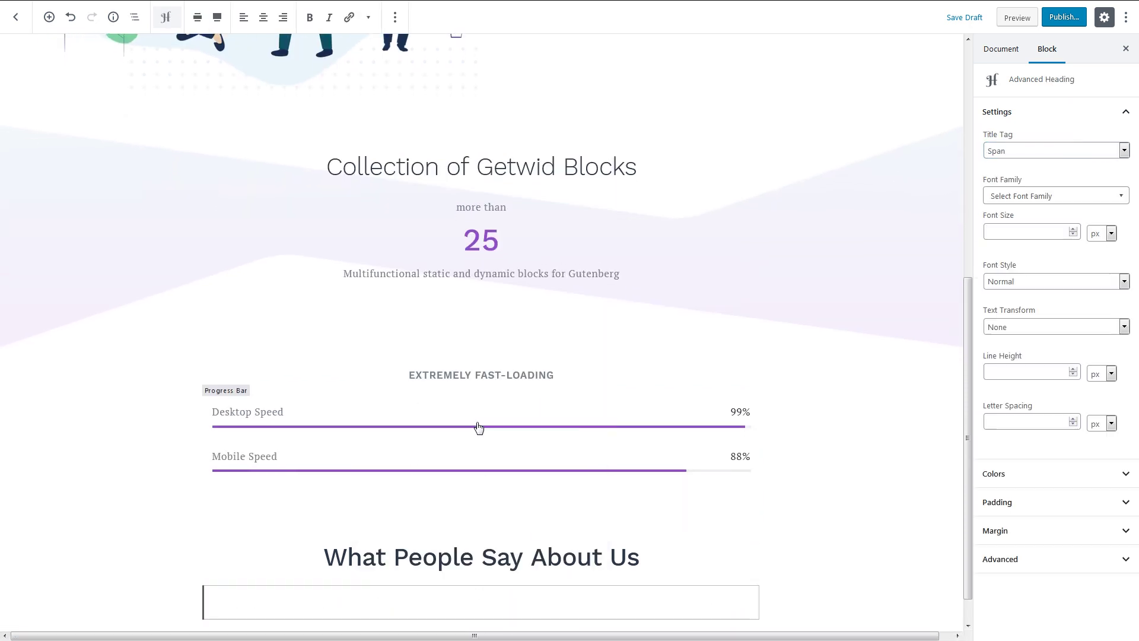
{"action": "scroll", "coordinate": [476, 427], "scroll_direction": "down", "scroll_amount": 1}
{"action": "left_click", "coordinate": [261, 25]}
{"action": "left_click", "coordinate": [329, 17]}
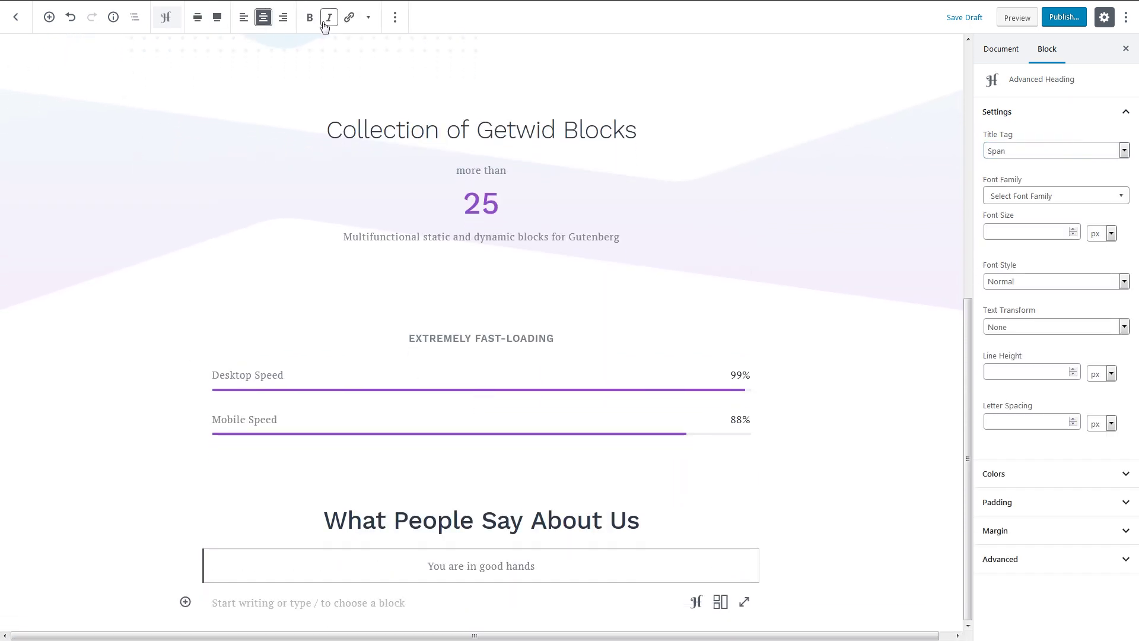
{"action": "left_click", "coordinate": [1024, 473]}
{"action": "left_click", "coordinate": [991, 388]}
{"action": "left_click_drag", "start_coordinate": [542, 571], "coordinate": [428, 566]}
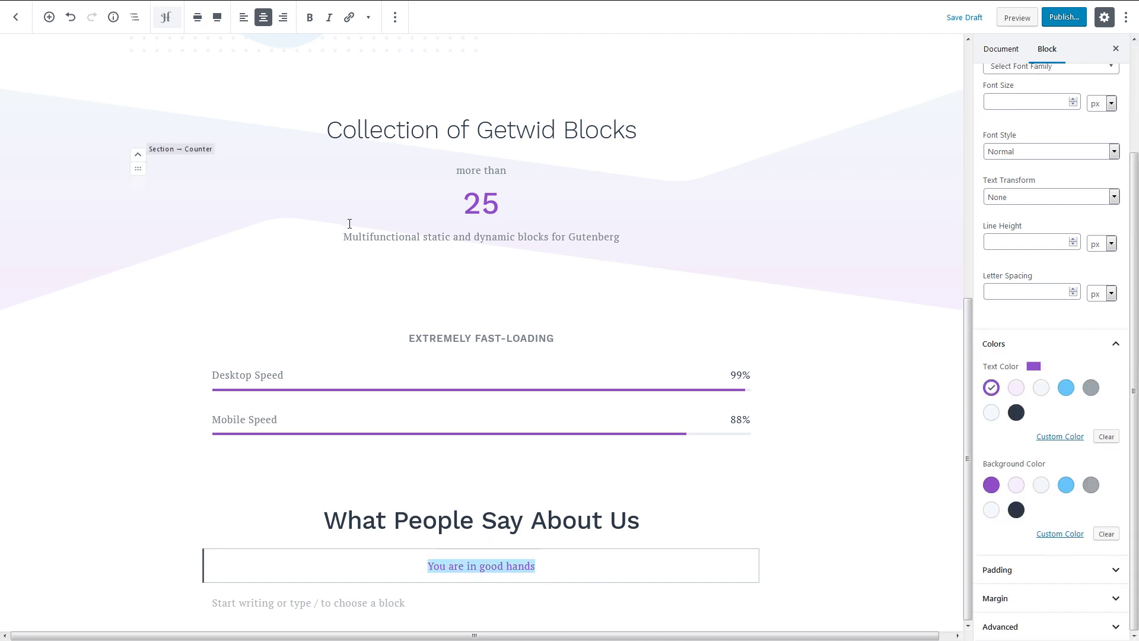
{"action": "left_click", "coordinate": [326, 22]}
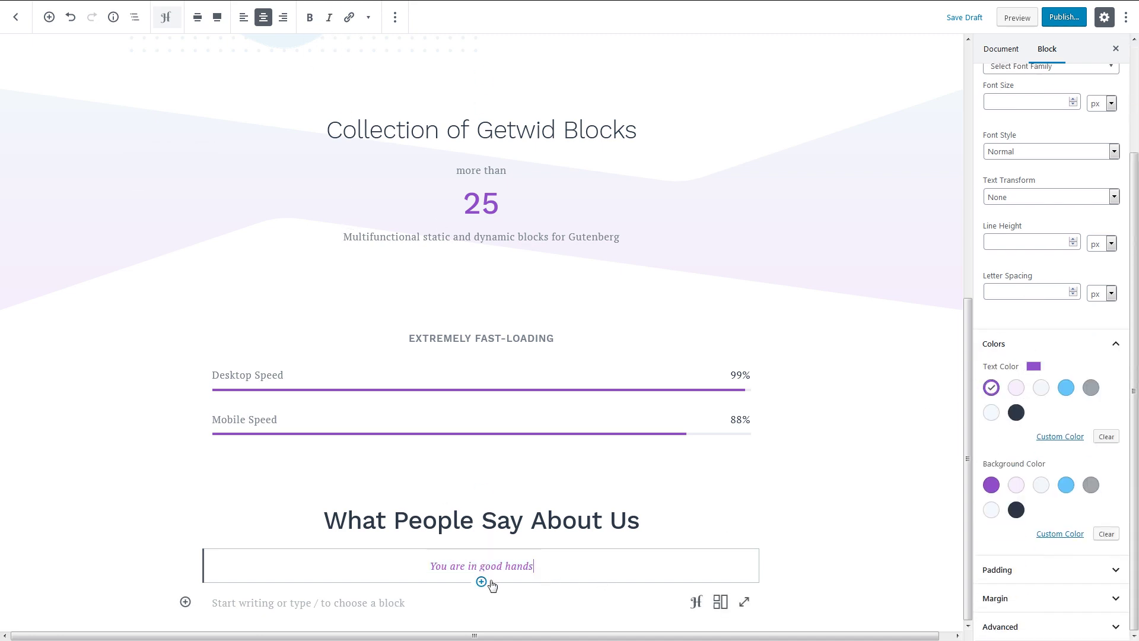
{"action": "left_click", "coordinate": [481, 583]}
Add a two-column section whose left column holds Adam Smith's testimonial with the bearded man portrait
{"action": "left_click", "coordinate": [548, 426]}
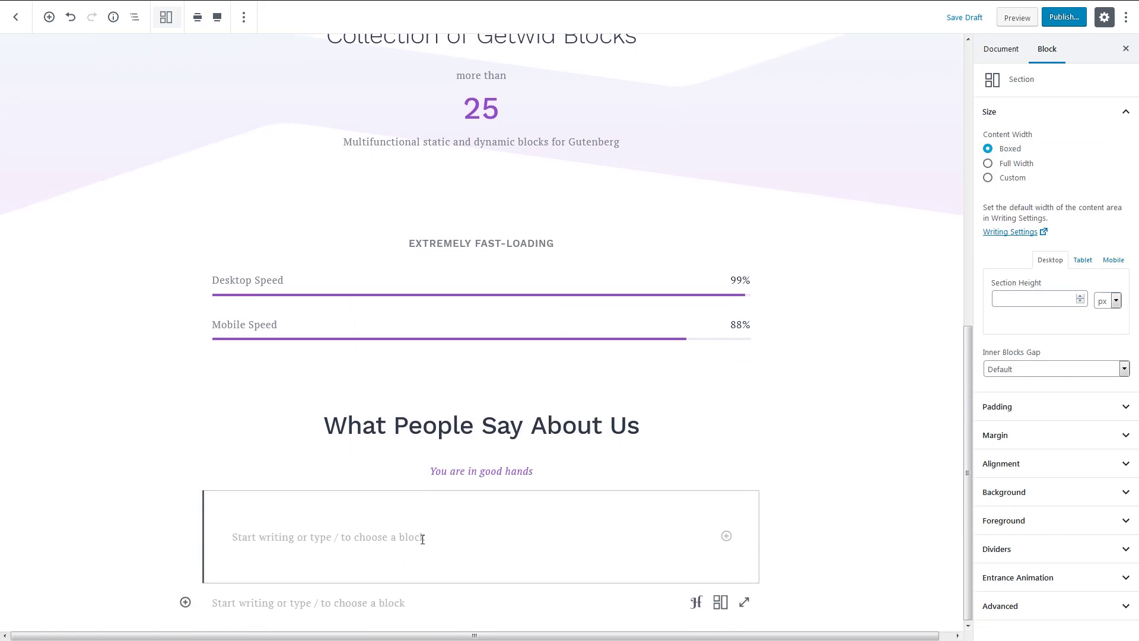
{"action": "left_click", "coordinate": [726, 536]}
{"action": "type", "text": "col"}
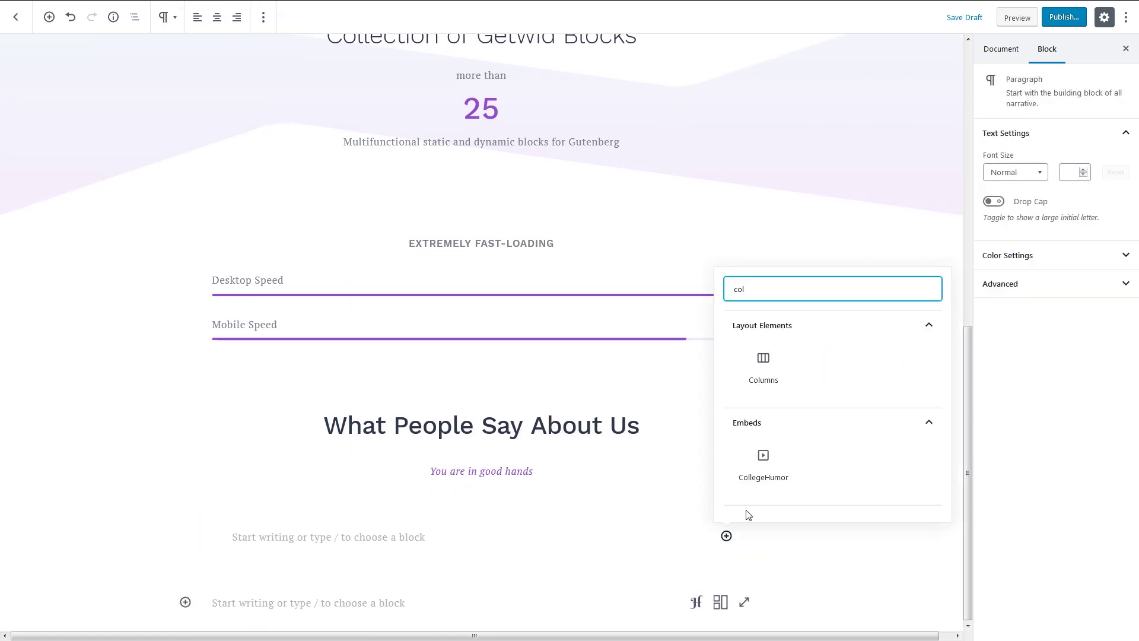
{"action": "left_click", "coordinate": [762, 361]}
{"action": "left_click", "coordinate": [466, 503]}
{"action": "type", "text": "te"}
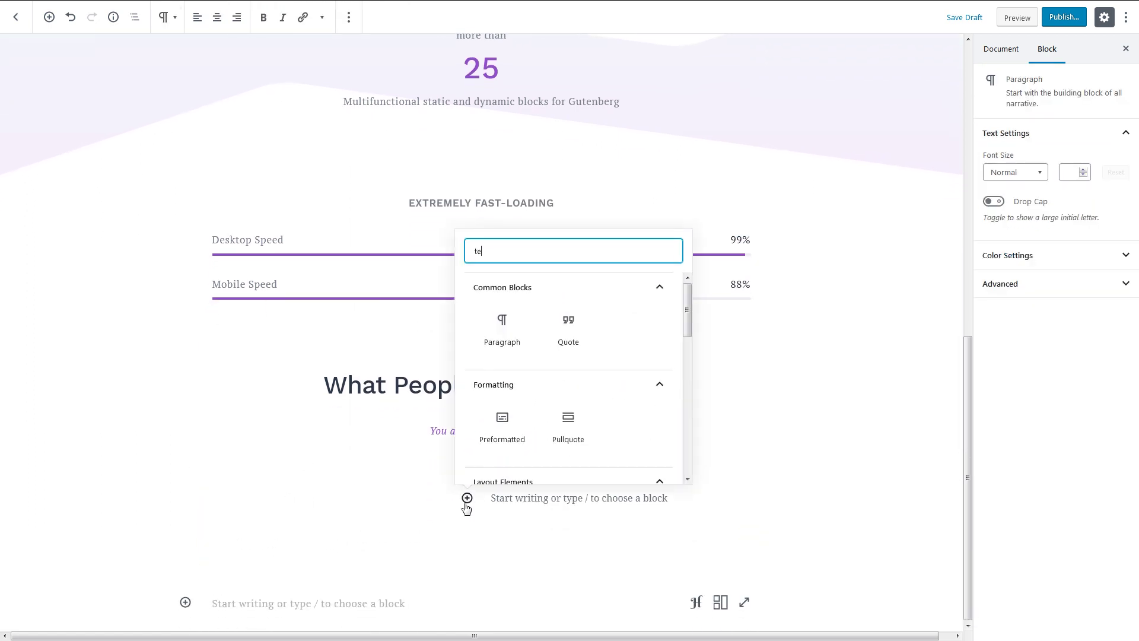
{"action": "type", "text": "st"}
{"action": "left_click", "coordinate": [504, 419]}
{"action": "scroll", "coordinate": [521, 435], "scroll_direction": "down", "scroll_amount": 3}
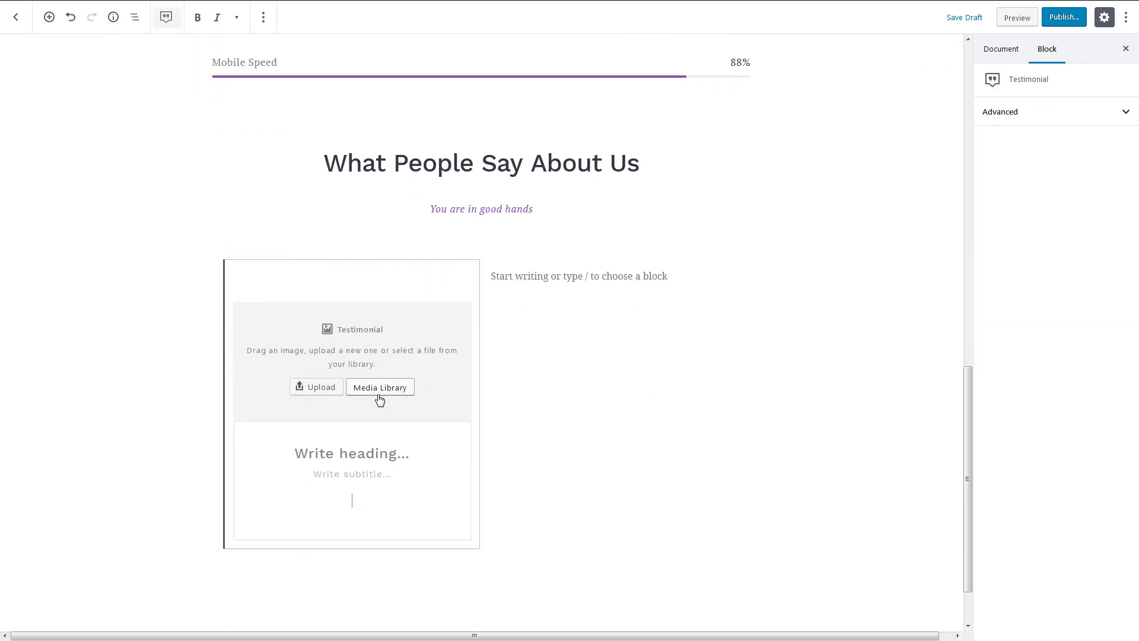
{"action": "left_click", "coordinate": [379, 399]}
{"action": "left_click", "coordinate": [434, 328]}
{"action": "left_click", "coordinate": [1094, 605]}
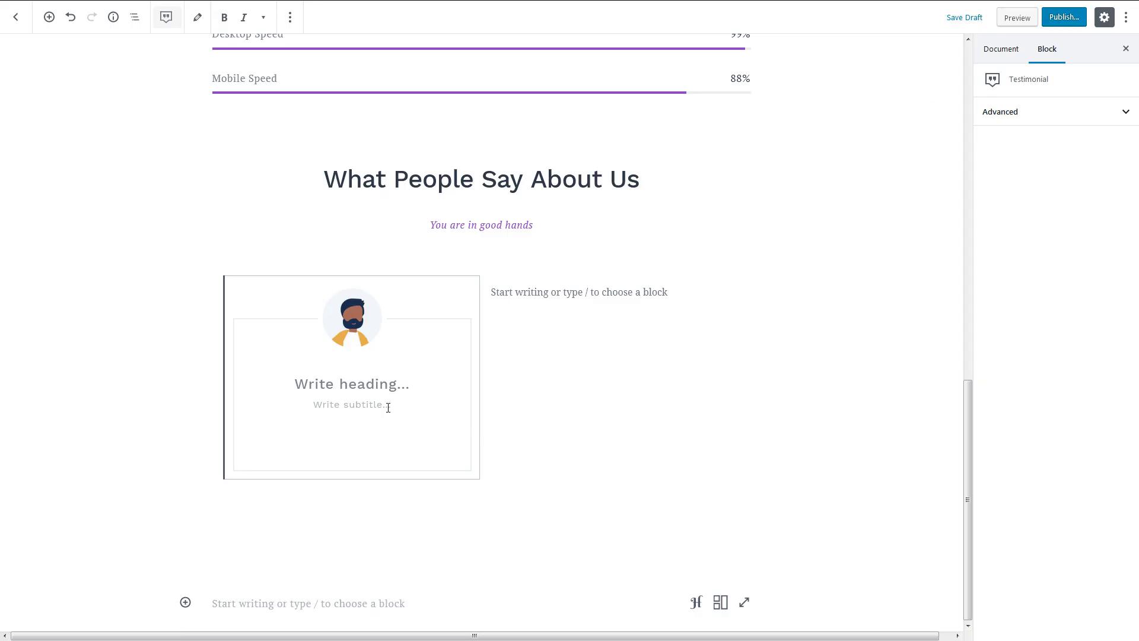
{"action": "left_click", "coordinate": [357, 383]}
{"action": "type", "text": "Adam Smith"}
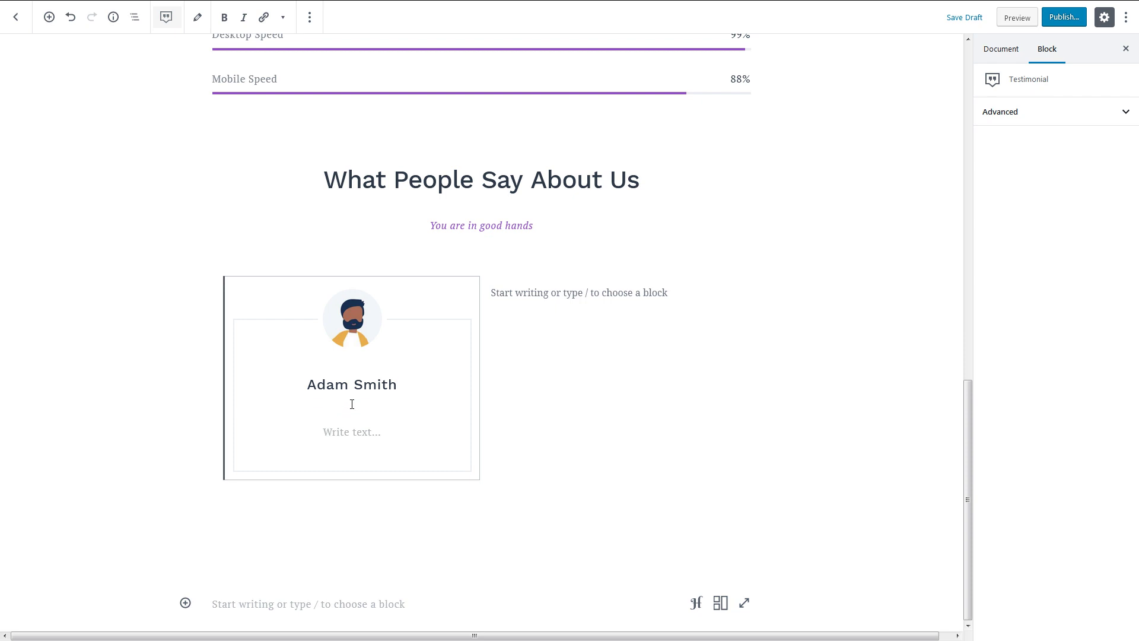
{"action": "type", "text": "Founder, BizzProI’m happy with the result! We managed to run a startup app for connecting businesses with medical experts in order to streamline their communication."}
Add Tom Taylor's testimonial with the unicorn portrait and his quote to the right column
{"action": "left_click", "coordinate": [725, 294]}
{"action": "type", "text": "tes"}
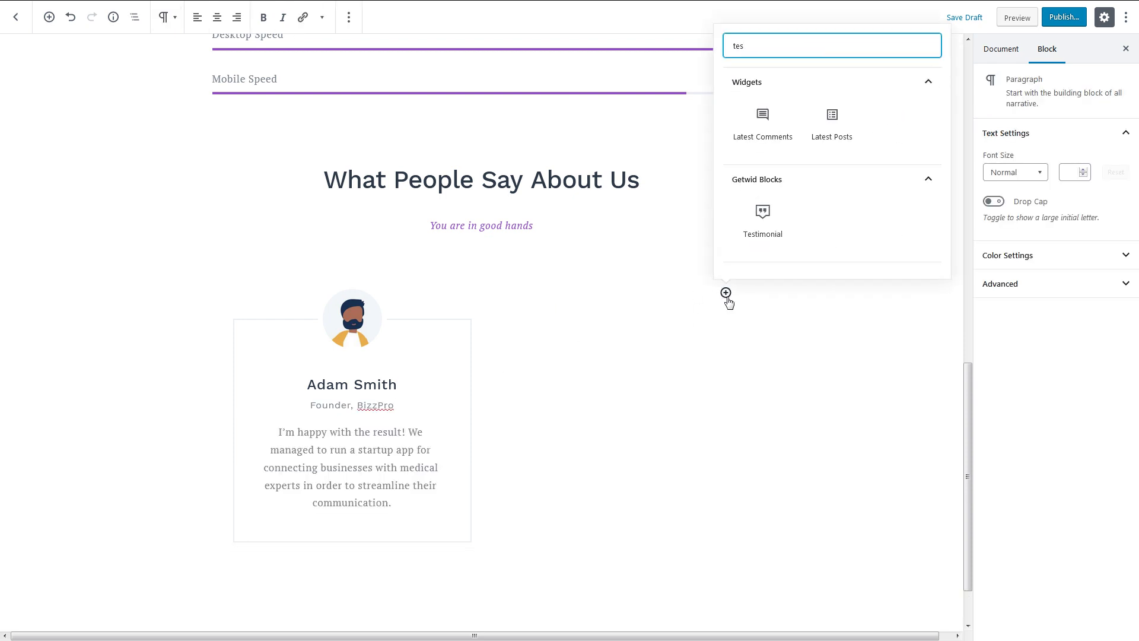
{"action": "left_click", "coordinate": [759, 223]}
{"action": "left_click", "coordinate": [638, 403]}
{"action": "left_click", "coordinate": [343, 326]}
{"action": "left_click", "coordinate": [1094, 604]}
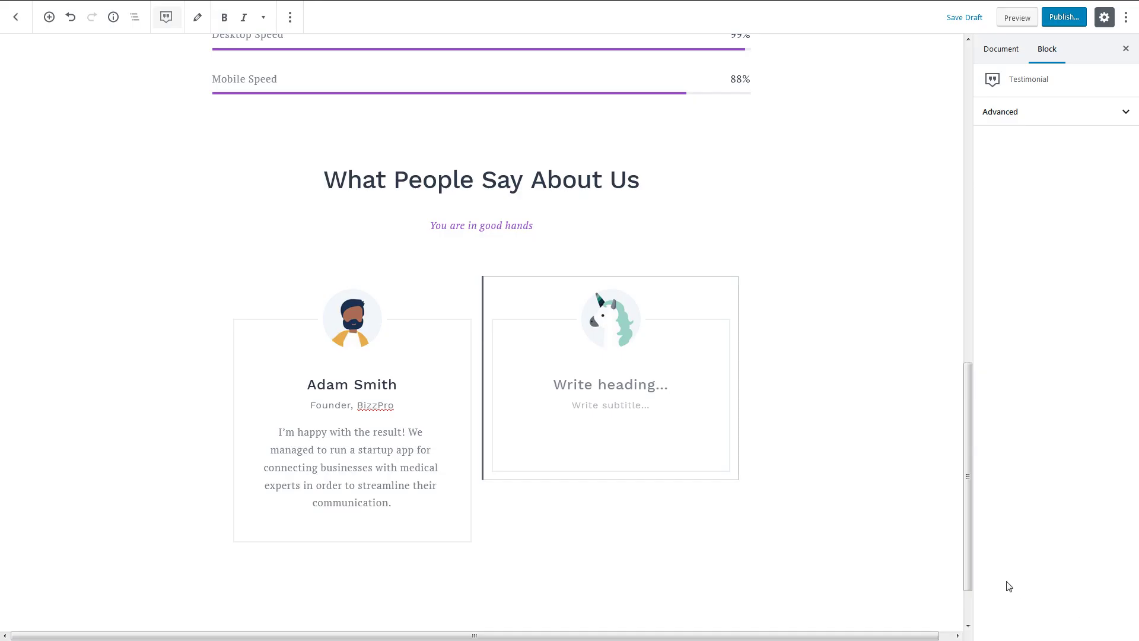
{"action": "left_click", "coordinate": [605, 389]}
{"action": "type", "text": "Tom Taylor"}
{"action": "type", "text": "Modern IT skills, the best-in-class designers and overall great people to deal with! We recommend it to every startup. We look up to these experts!"}
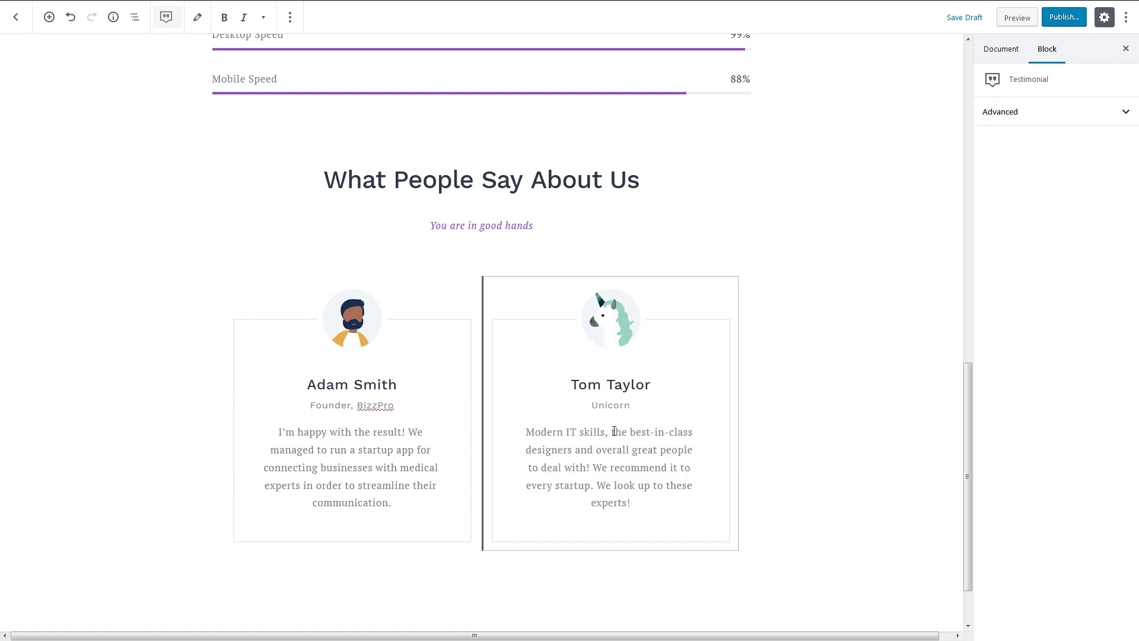
Give the testimonials section a Slide In Right entrance animation with Slow duration
{"action": "left_click", "coordinate": [223, 270]}
{"action": "left_click", "coordinate": [1068, 577]}
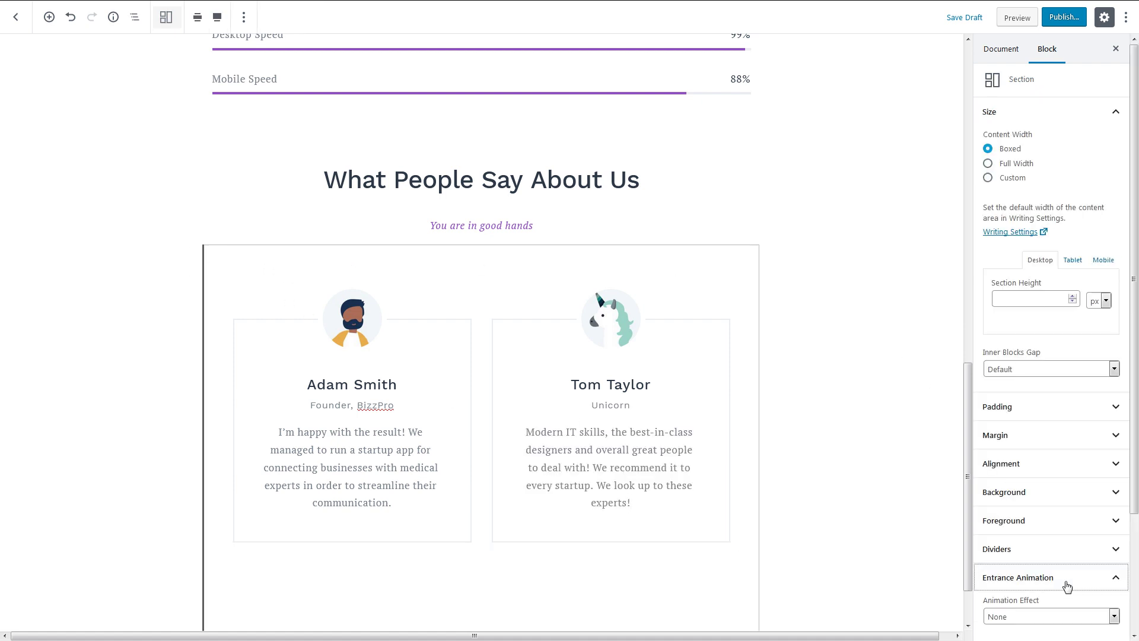
{"action": "left_click", "coordinate": [1048, 471]}
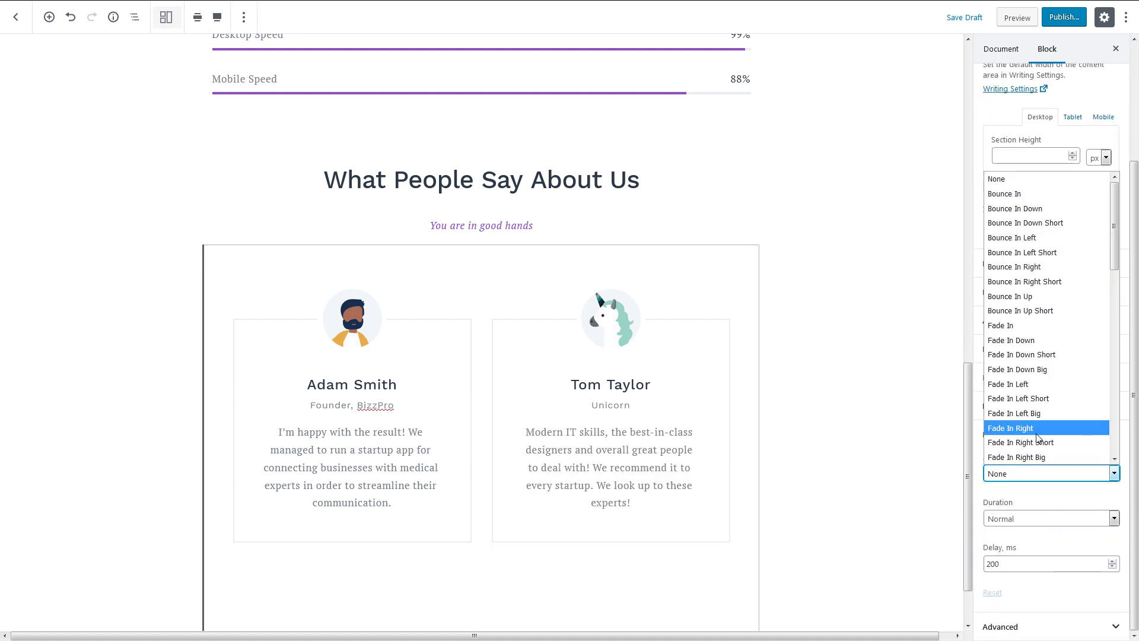
{"action": "scroll", "coordinate": [1041, 445], "scroll_direction": "down", "scroll_amount": 5}
{"action": "scroll", "coordinate": [1037, 437], "scroll_direction": "down", "scroll_amount": 3}
{"action": "left_click", "coordinate": [1037, 431]}
{"action": "left_click", "coordinate": [1049, 518]}
{"action": "left_click", "coordinate": [1028, 539]}
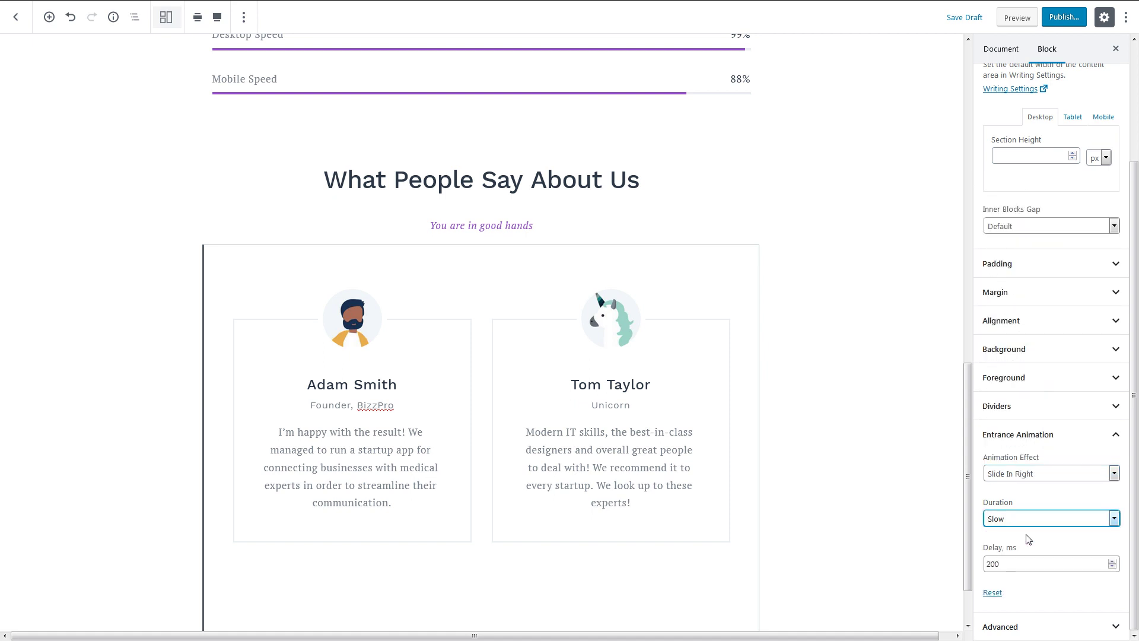
Publish the landing page and open the live page to review it
{"action": "left_click", "coordinate": [1064, 18]}
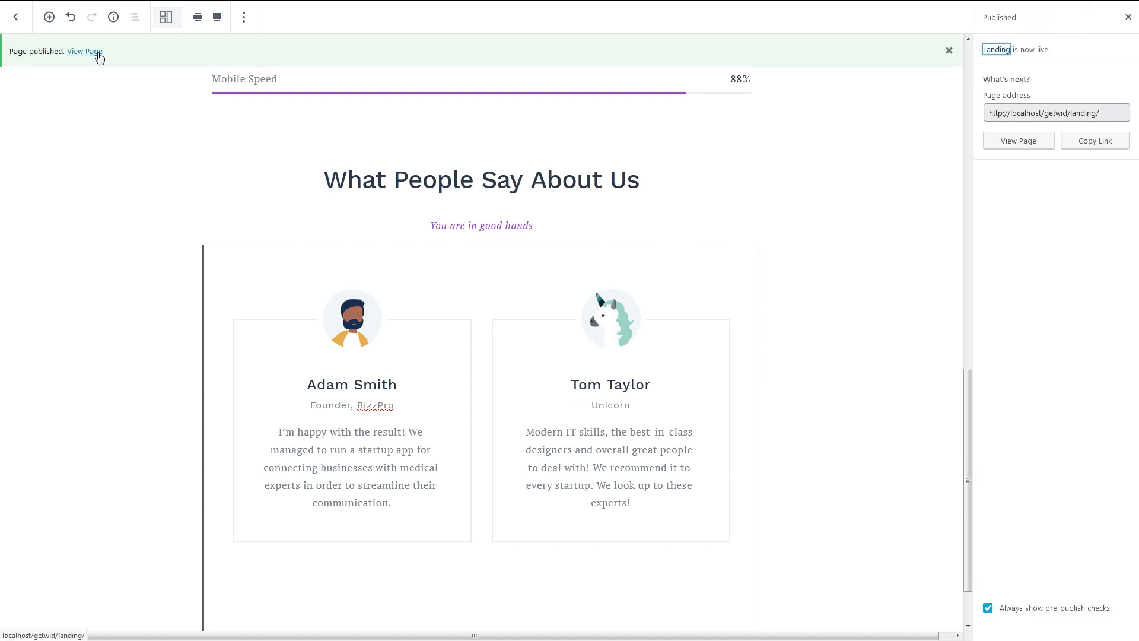
{"action": "left_click", "coordinate": [87, 52]}
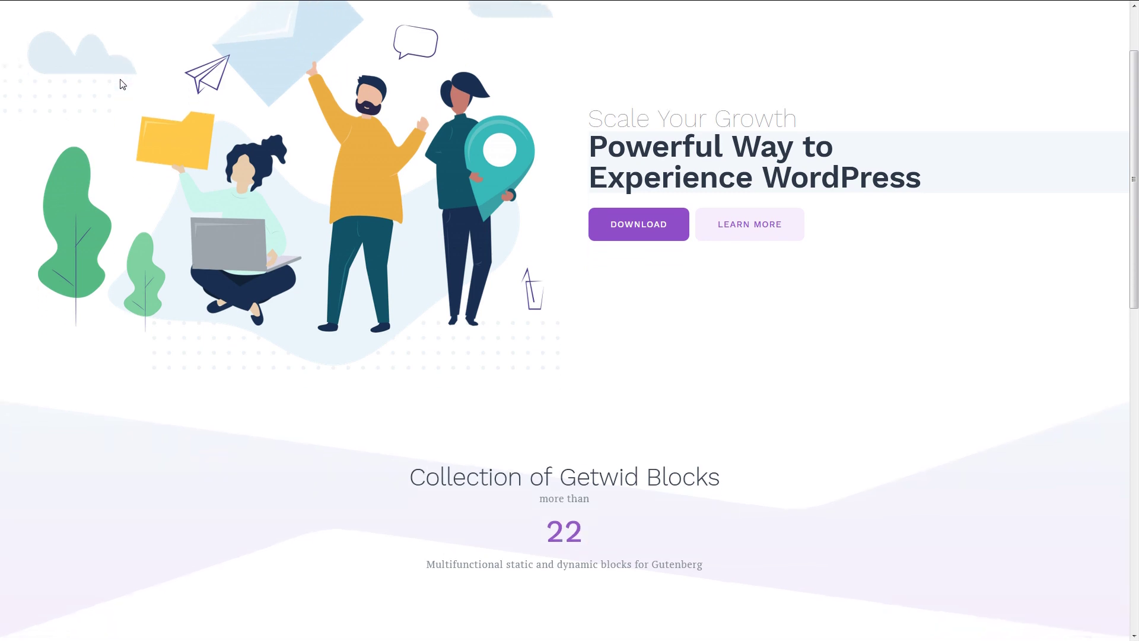
{"action": "scroll", "coordinate": [122, 84], "scroll_direction": "down", "scroll_amount": 1}
{"action": "scroll", "coordinate": [122, 84], "scroll_direction": "down", "scroll_amount": 1}
{"action": "scroll", "coordinate": [122, 84], "scroll_direction": "down", "scroll_amount": 2}
{"action": "scroll", "coordinate": [122, 84], "scroll_direction": "down", "scroll_amount": 1}
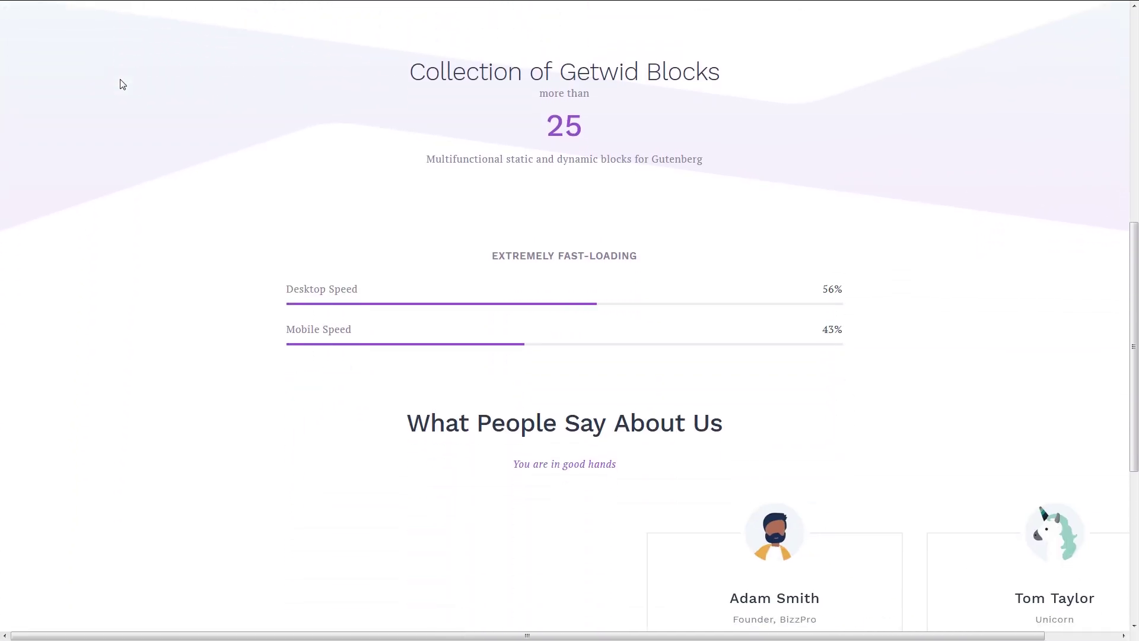
{"action": "scroll", "coordinate": [122, 84], "scroll_direction": "down", "scroll_amount": 1}
{"action": "scroll", "coordinate": [122, 84], "scroll_direction": "down", "scroll_amount": 2}
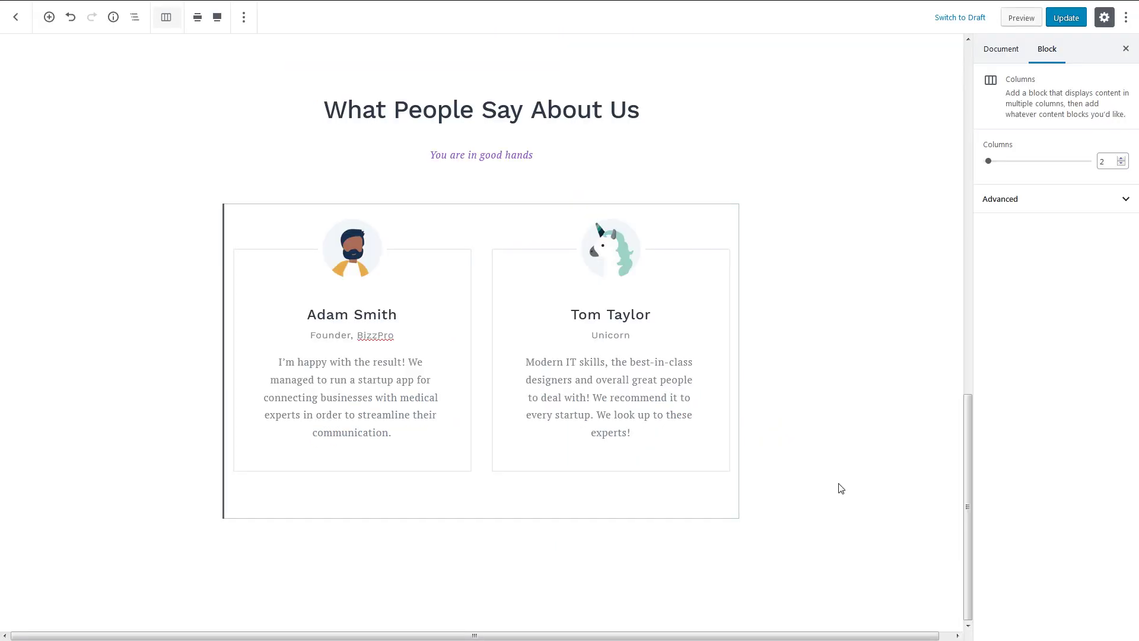
Add a Media & Text Slider below the testimonials with the keyboard photo on slide 1
{"action": "left_click", "coordinate": [183, 601]}
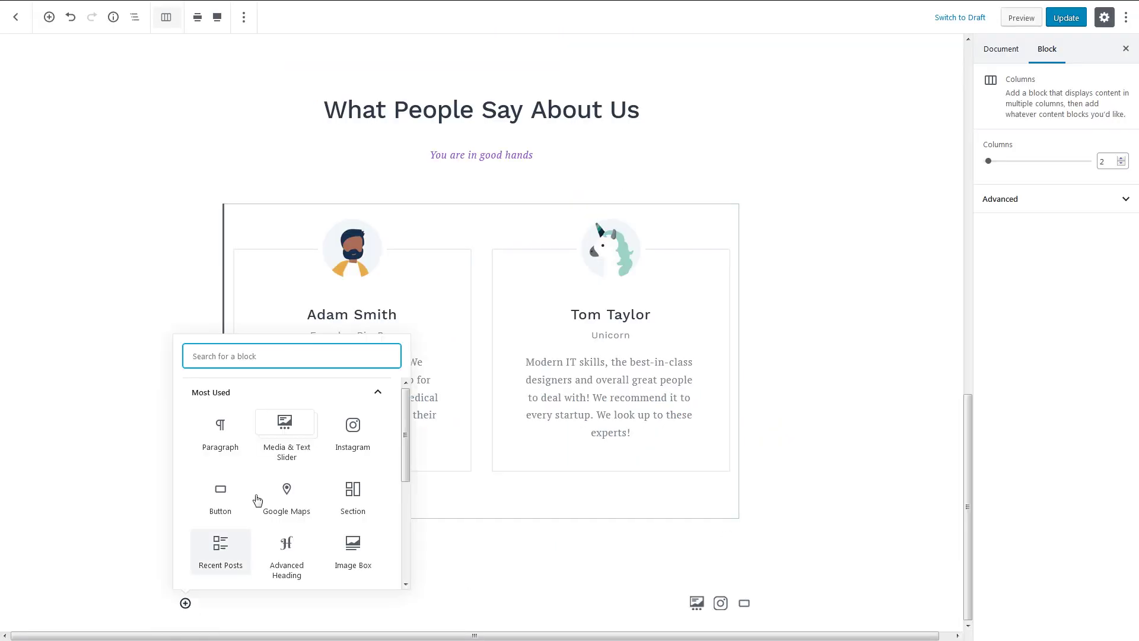
{"action": "left_click", "coordinate": [273, 440]}
{"action": "left_click", "coordinate": [505, 508]}
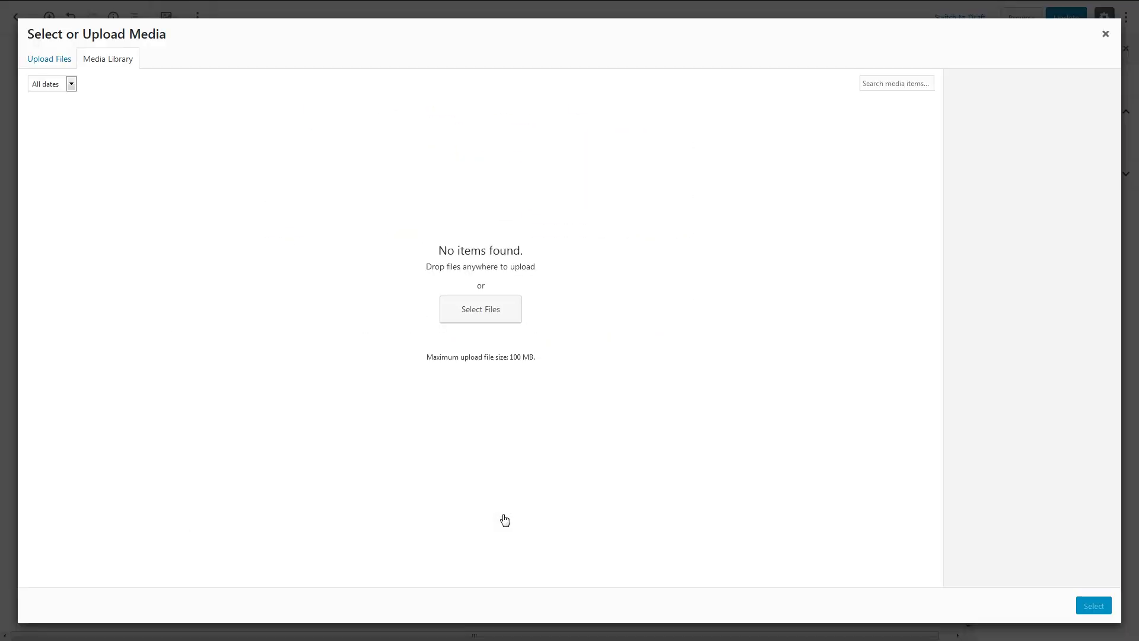
{"action": "left_click", "coordinate": [621, 159]}
{"action": "left_click", "coordinate": [1091, 607]}
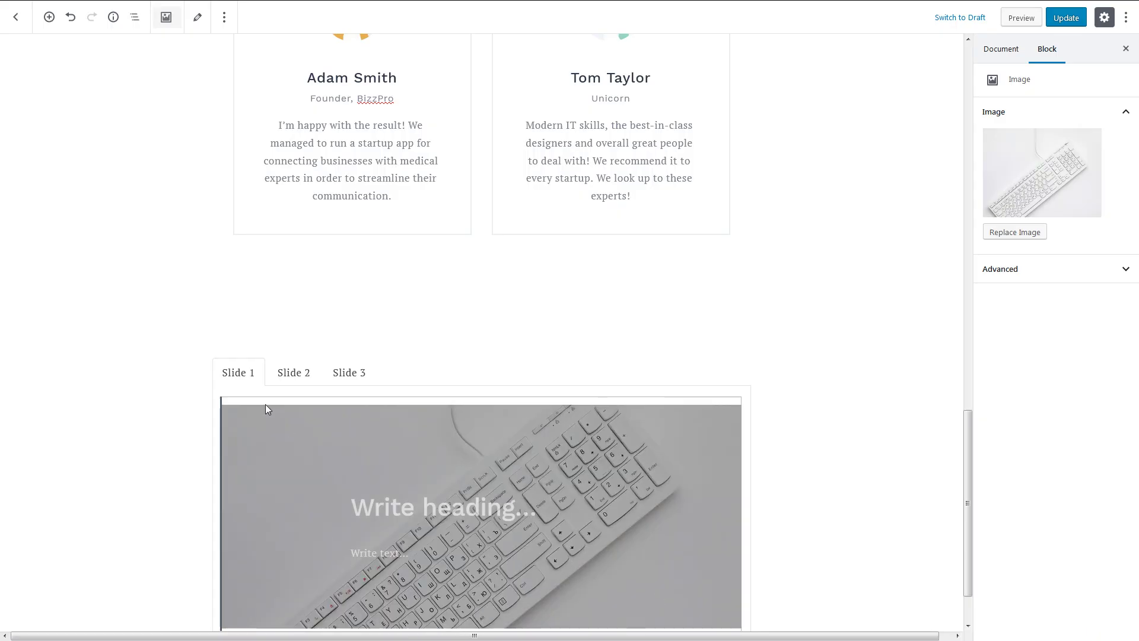
Make the slider full width with two slides, a dark overlay and automatic slideshow
{"action": "left_click", "coordinate": [242, 375]}
{"action": "left_click", "coordinate": [217, 20]}
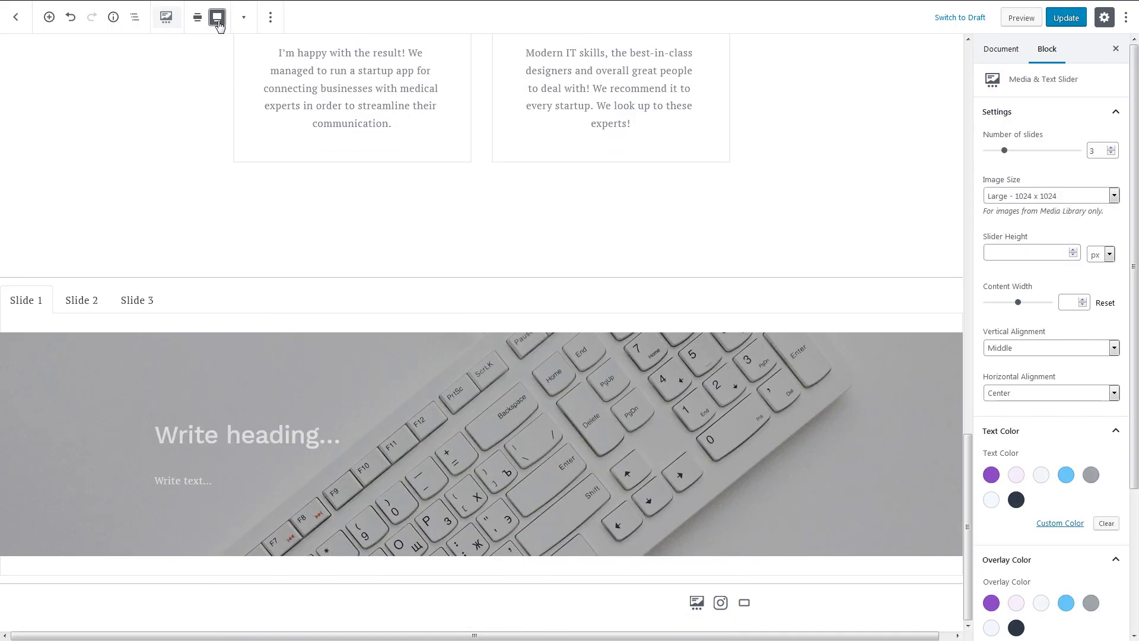
{"action": "left_click", "coordinate": [1111, 154]}
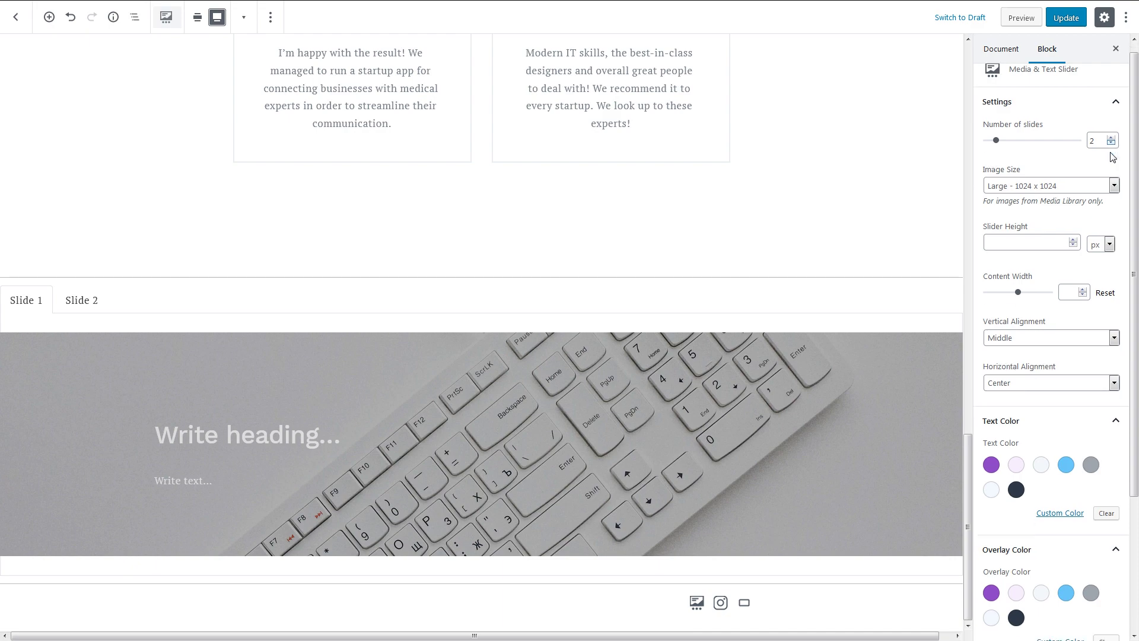
{"action": "scroll", "coordinate": [1051, 298], "scroll_direction": "down", "scroll_amount": 3}
{"action": "left_click", "coordinate": [1016, 445]}
{"action": "left_click", "coordinate": [1045, 569]}
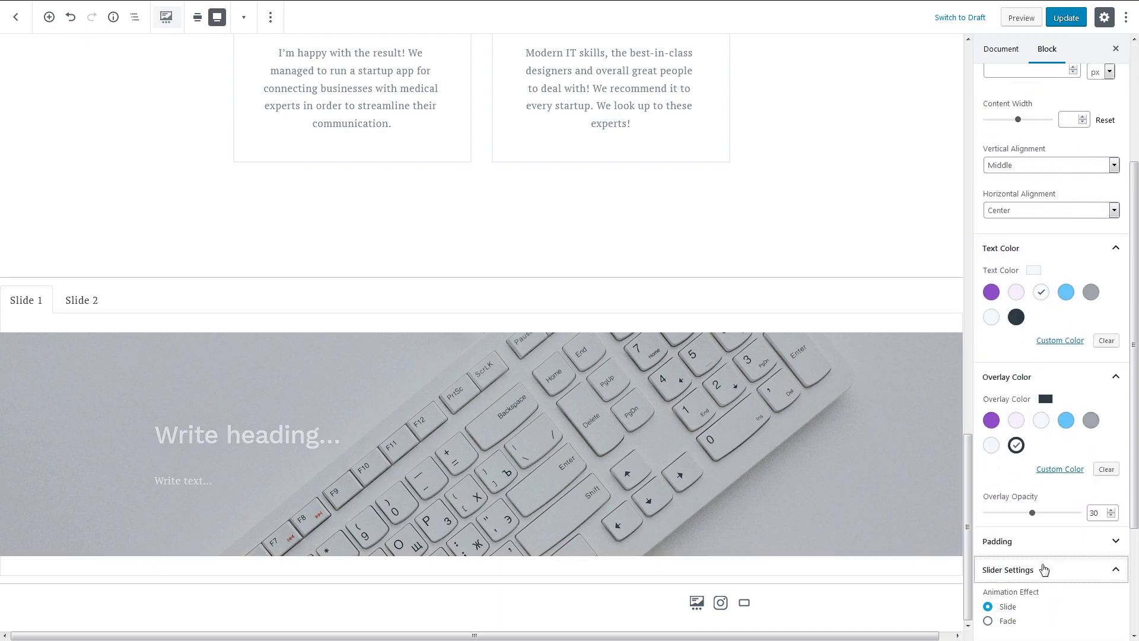
{"action": "scroll", "coordinate": [1045, 571], "scroll_direction": "down", "scroll_amount": 3}
{"action": "left_click", "coordinate": [1001, 498]}
{"action": "scroll", "coordinate": [1000, 501], "scroll_direction": "down", "scroll_amount": 1}
{"action": "scroll", "coordinate": [1024, 552], "scroll_direction": "down", "scroll_amount": 1}
{"action": "left_click", "coordinate": [1040, 600]}
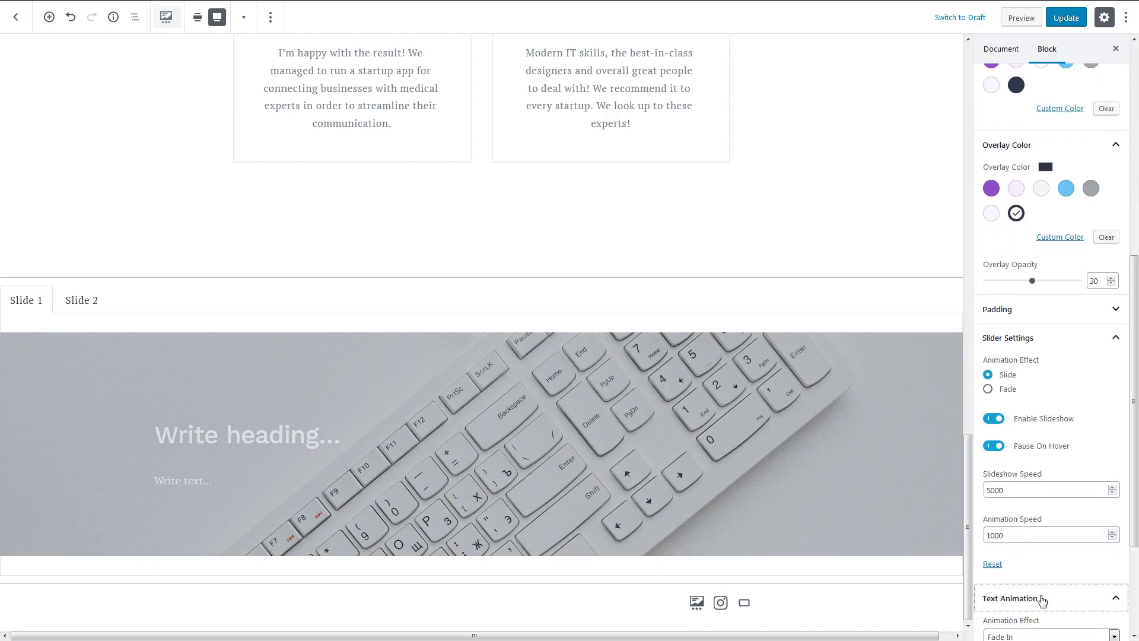
{"action": "scroll", "coordinate": [1050, 535], "scroll_direction": "down", "scroll_amount": 3}
{"action": "left_click", "coordinate": [1039, 479]}
{"action": "scroll", "coordinate": [1039, 402], "scroll_direction": "down", "scroll_amount": 5}
{"action": "scroll", "coordinate": [1037, 374], "scroll_direction": "down", "scroll_amount": 3}
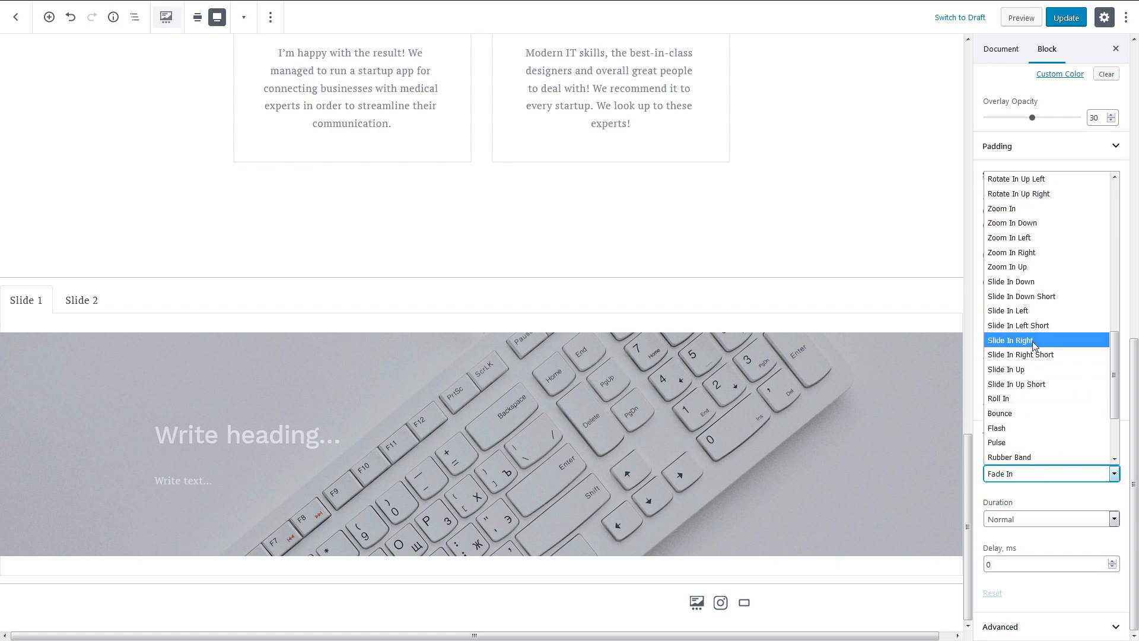
Make slide 1's text slide in from the right, and write and center its heading
{"action": "left_click", "coordinate": [1034, 344]}
{"action": "left_click", "coordinate": [298, 450]}
{"action": "type", "text": "Media & Text Slider Block"}
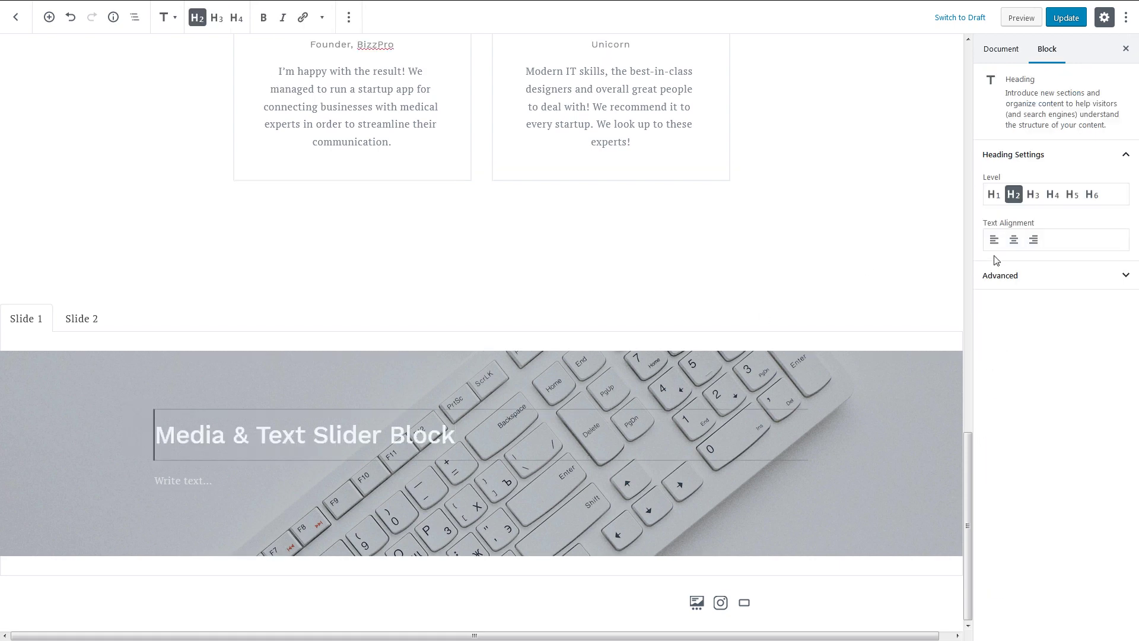
{"action": "left_click", "coordinate": [1015, 240]}
Add a centered, outlined Download button with white text under slide 1's heading
{"action": "left_click", "coordinate": [487, 456]}
{"action": "type", "text": "bu"}
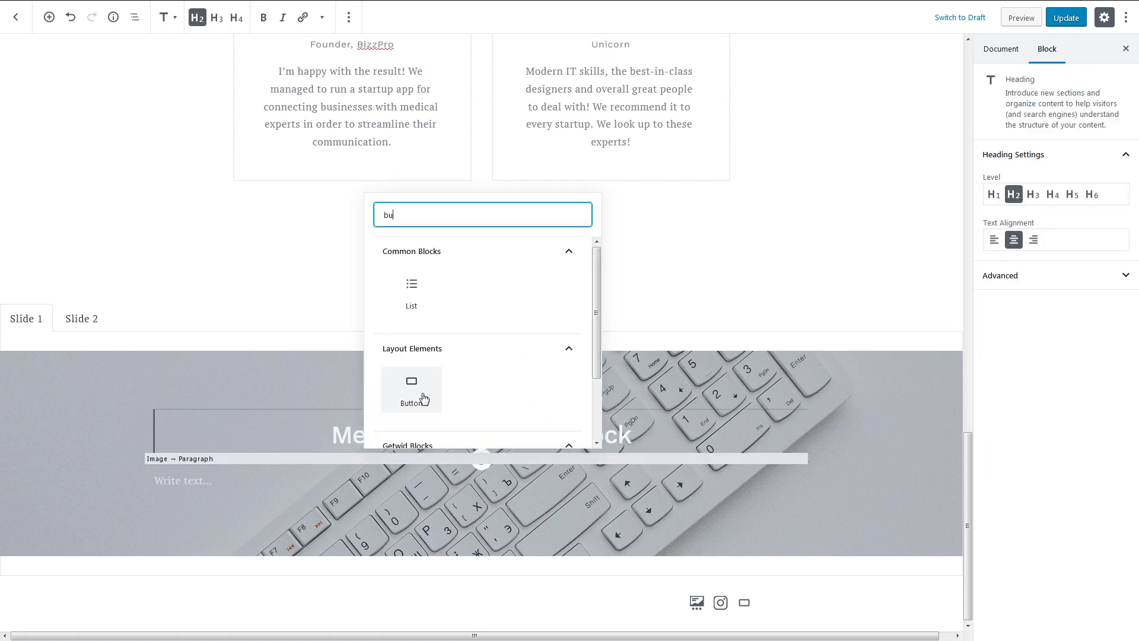
{"action": "left_click", "coordinate": [422, 398]}
{"action": "type", "text": "Downl"}
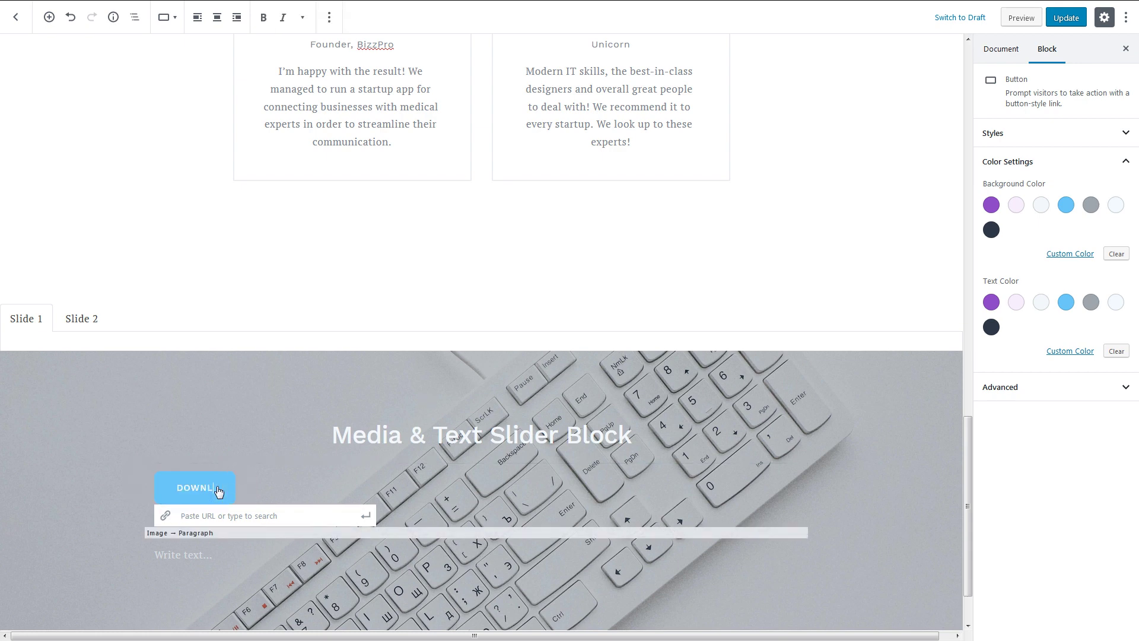
{"action": "left_click", "coordinate": [1041, 302]}
{"action": "left_click", "coordinate": [1061, 133]}
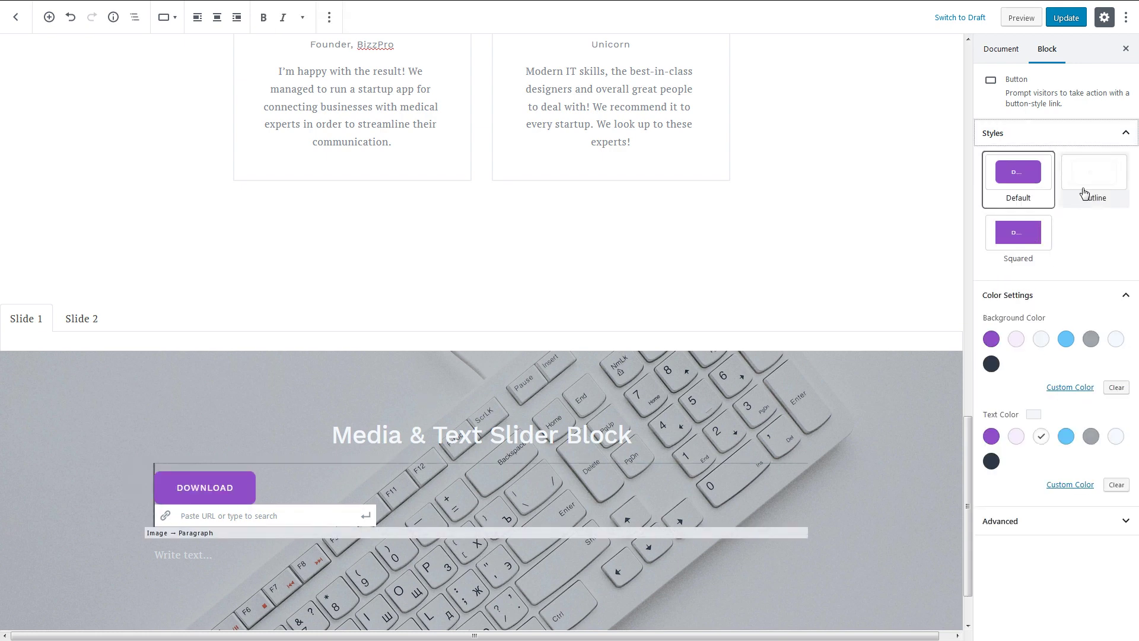
{"action": "left_click", "coordinate": [1088, 185]}
{"action": "left_click", "coordinate": [217, 18]}
Use the clock photo as slide 2's background image
{"action": "left_click", "coordinate": [73, 320]}
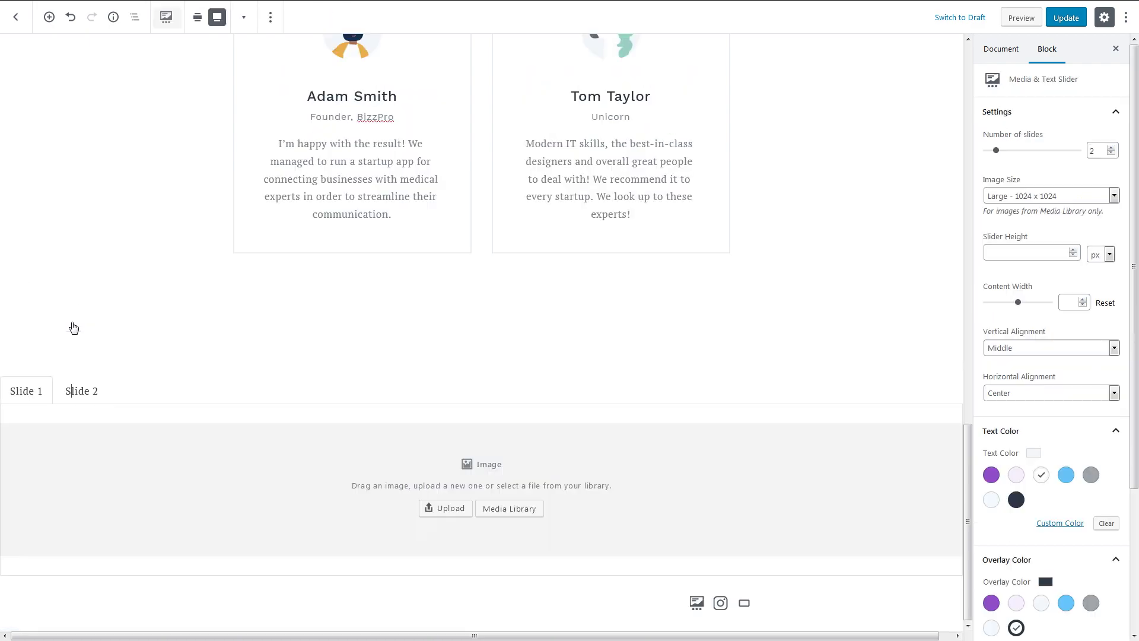
{"action": "left_click", "coordinate": [521, 508]}
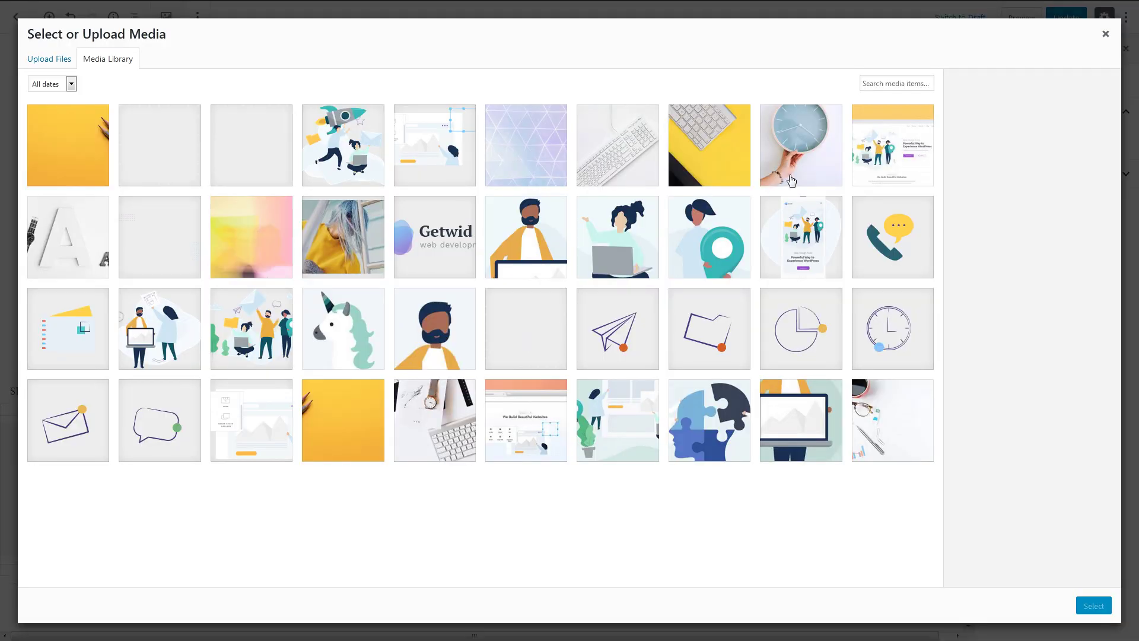
{"action": "left_click", "coordinate": [790, 180]}
{"action": "left_click", "coordinate": [1093, 605]}
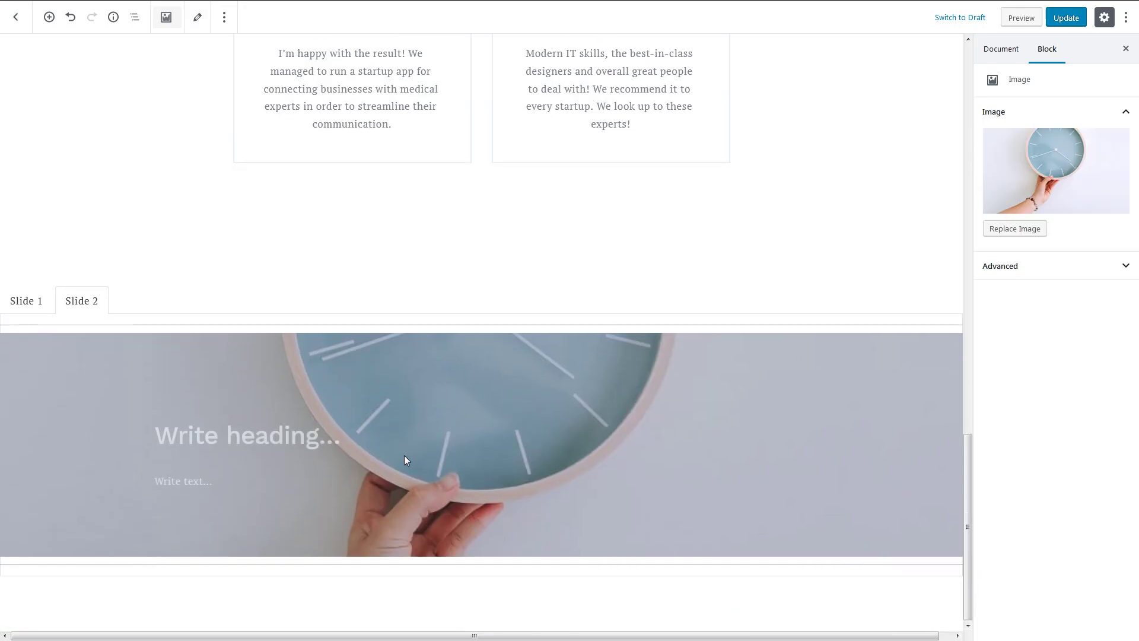
Give slide 2 a centered heading and a Recent Posts block in Grid layout
{"action": "left_click", "coordinate": [405, 460]}
{"action": "type", "text": "Recent Posts Block"}
{"action": "left_click", "coordinate": [1011, 246]}
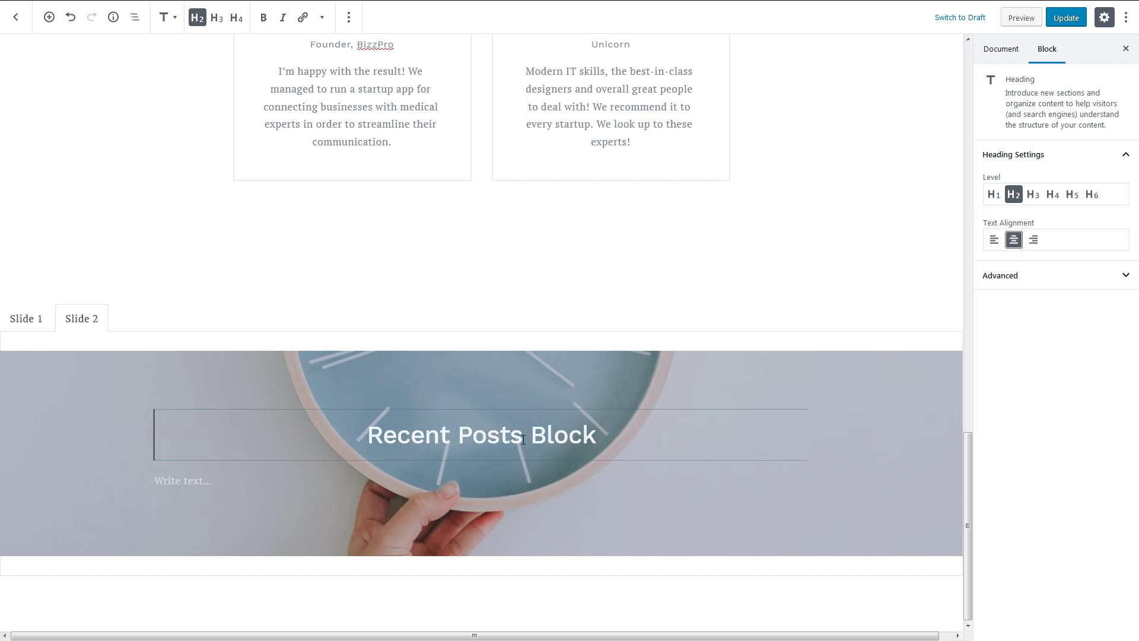
{"action": "left_click", "coordinate": [481, 457]}
{"action": "type", "text": "rece"}
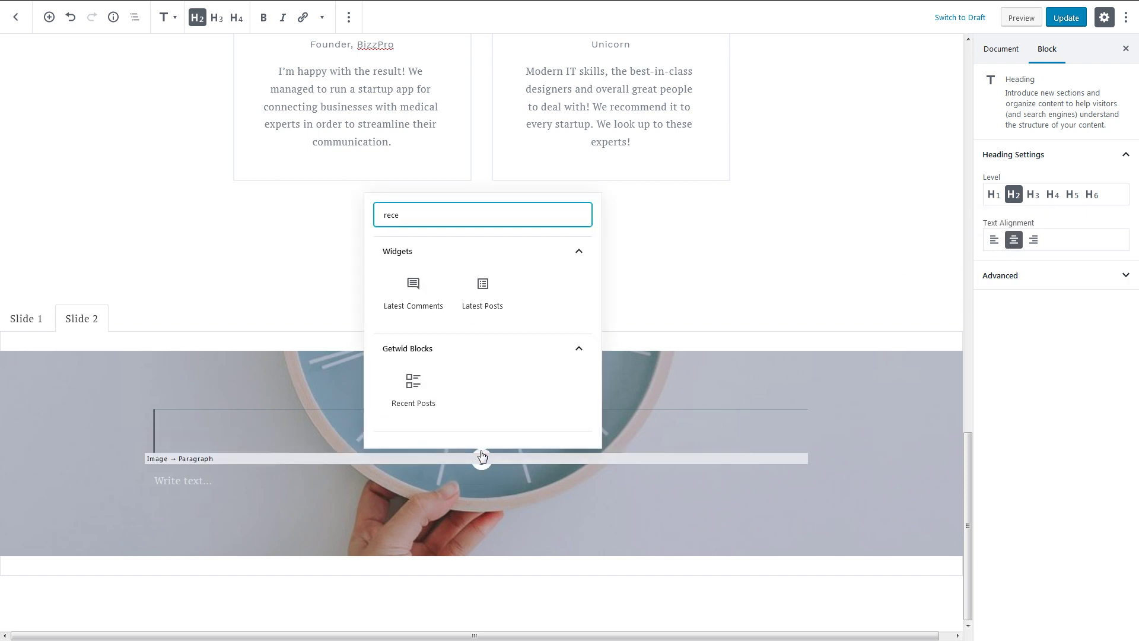
{"action": "left_click", "coordinate": [419, 390]}
{"action": "left_click", "coordinate": [1054, 151]}
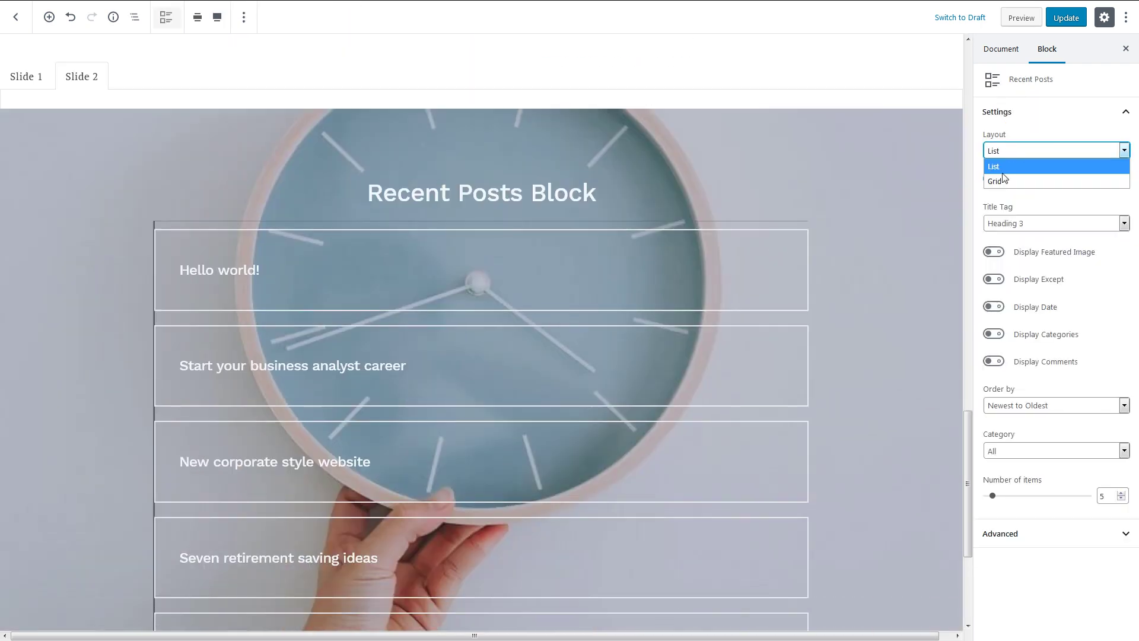
{"action": "left_click", "coordinate": [1006, 166]}
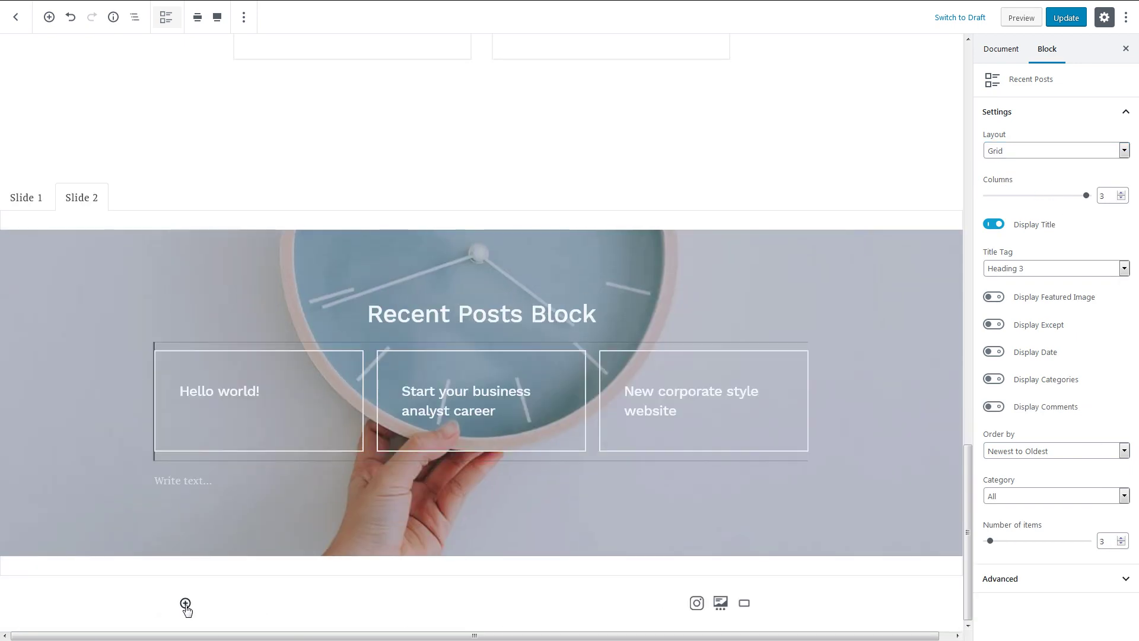
Add an Instagram block below the slider showing eight images in four columns
{"action": "left_click", "coordinate": [186, 605]}
{"action": "left_click", "coordinate": [284, 425]}
{"action": "scroll", "coordinate": [903, 259], "scroll_direction": "down", "scroll_amount": 2}
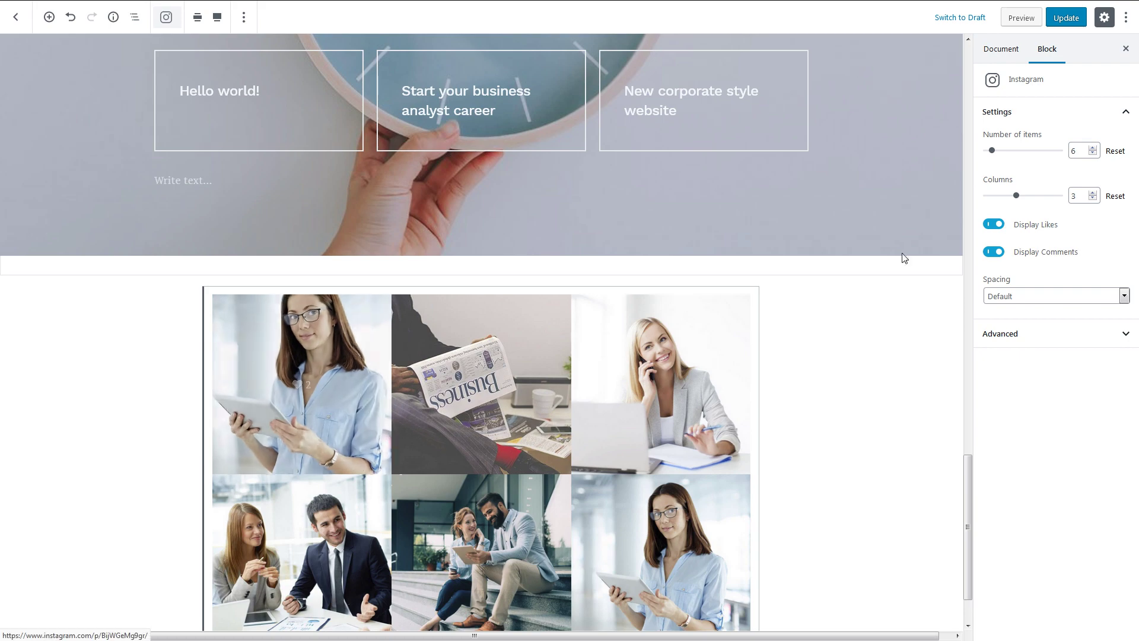
{"action": "left_click", "coordinate": [1093, 147]}
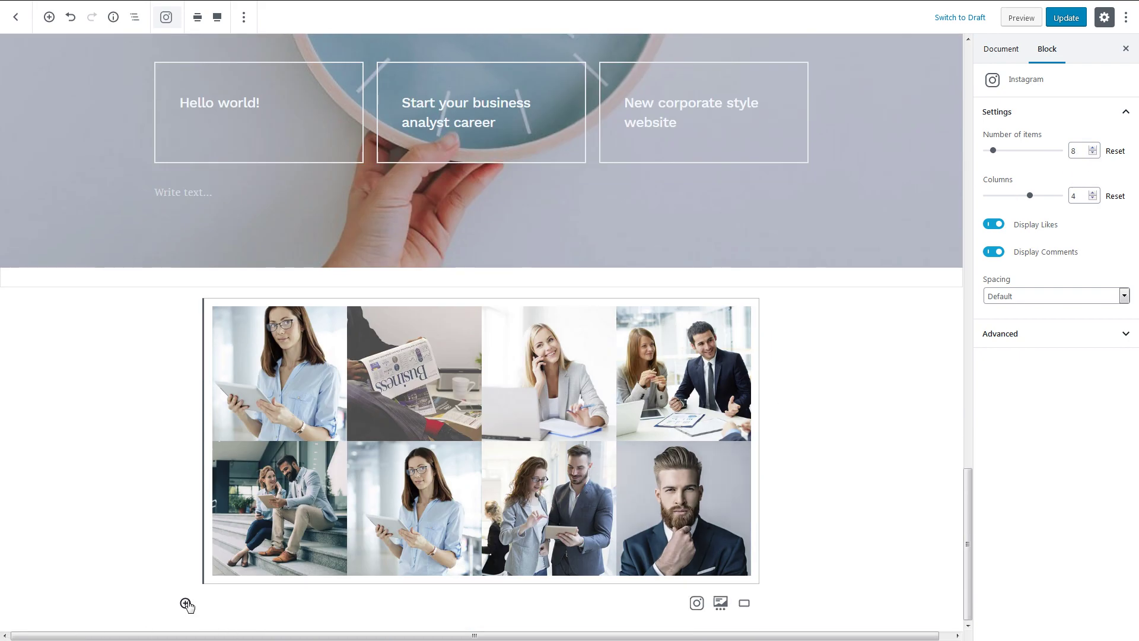
{"action": "left_click", "coordinate": [186, 604]}
Insert a full-width Google Map, zoomed in and centered on Central Europe
{"action": "left_click", "coordinate": [285, 499]}
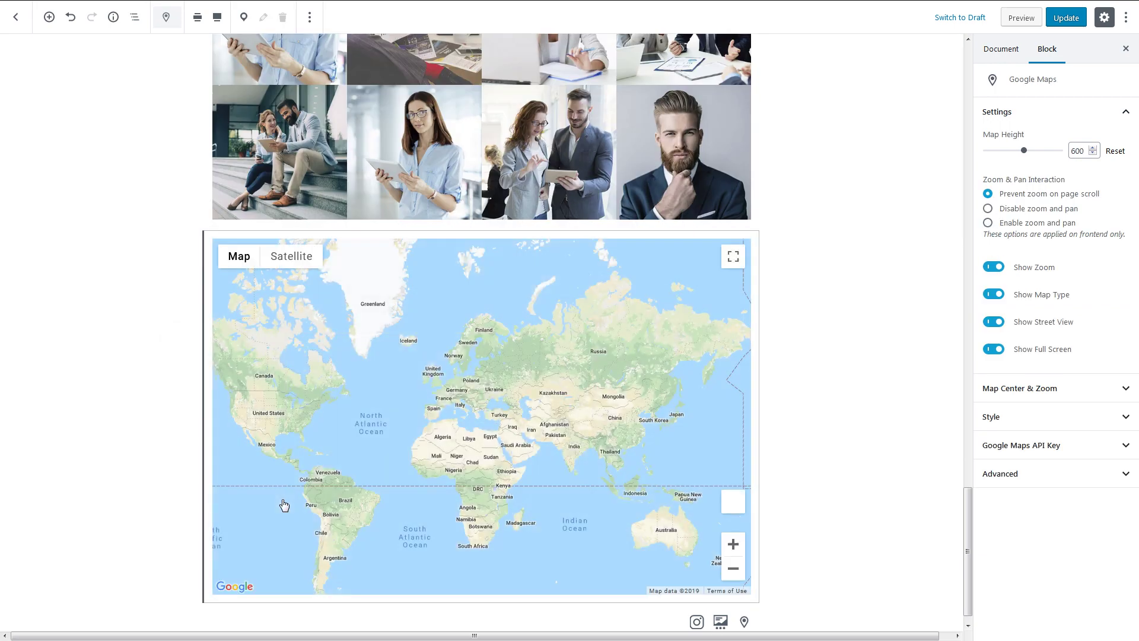
{"action": "left_click", "coordinate": [224, 24]}
{"action": "left_click", "coordinate": [1037, 391]}
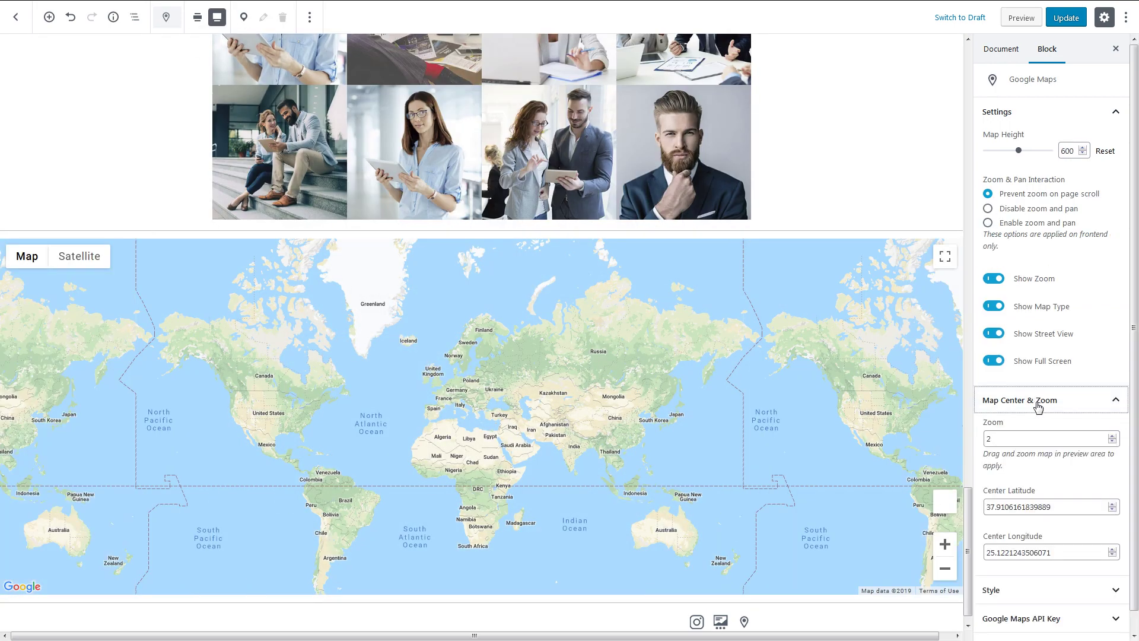
{"action": "left_click", "coordinate": [1113, 438]}
{"action": "left_click", "coordinate": [1113, 438]}
{"action": "left_click_drag", "start_coordinate": [370, 324], "coordinate": [530, 530]}
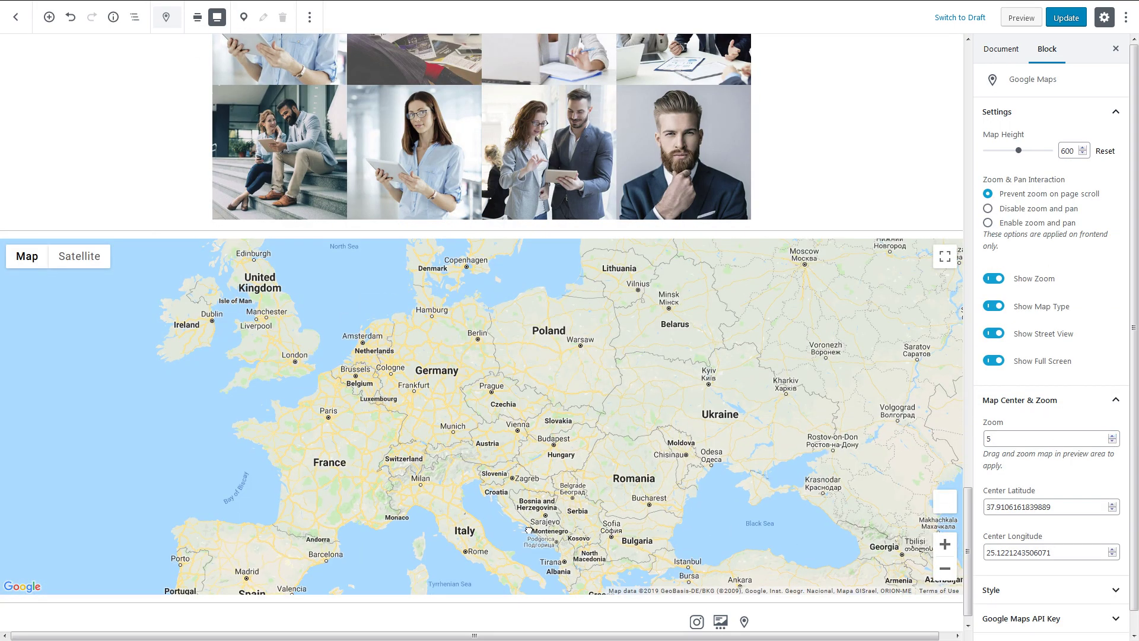
Place and save map markers in Germany and France
{"action": "left_click", "coordinate": [243, 17]}
{"action": "left_click", "coordinate": [426, 376]}
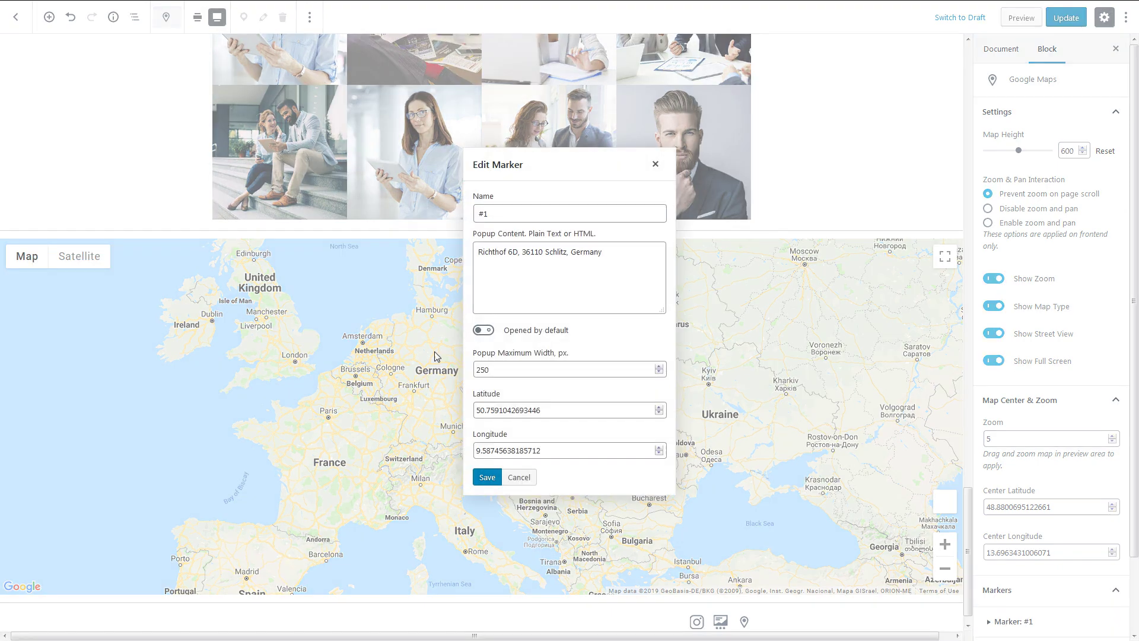
{"action": "left_click", "coordinate": [489, 479]}
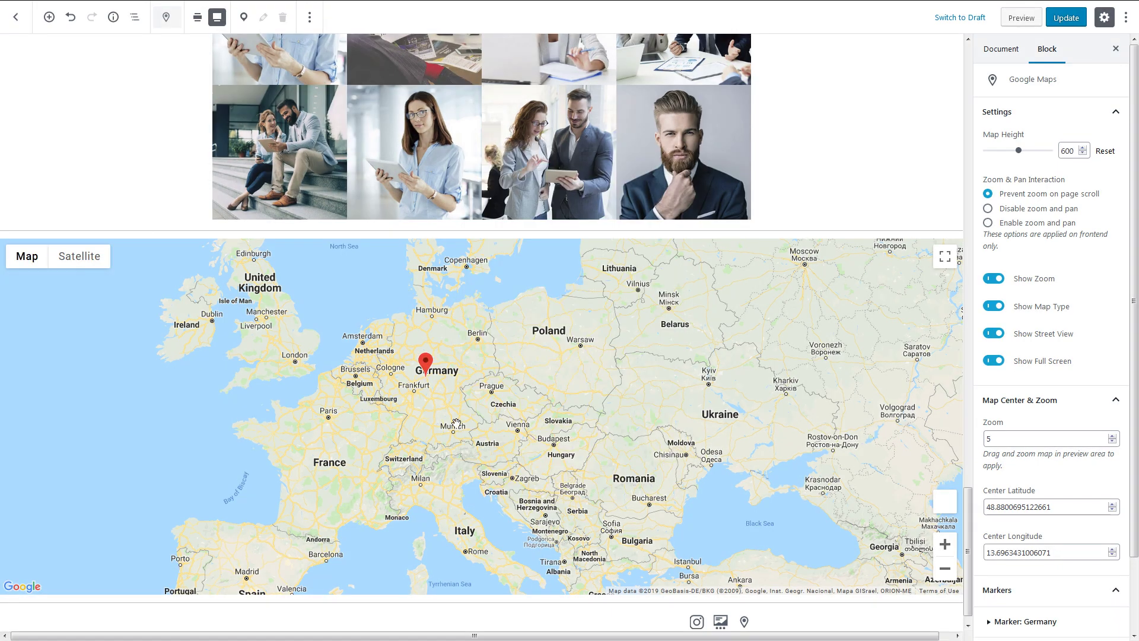
{"action": "left_click", "coordinate": [333, 428]}
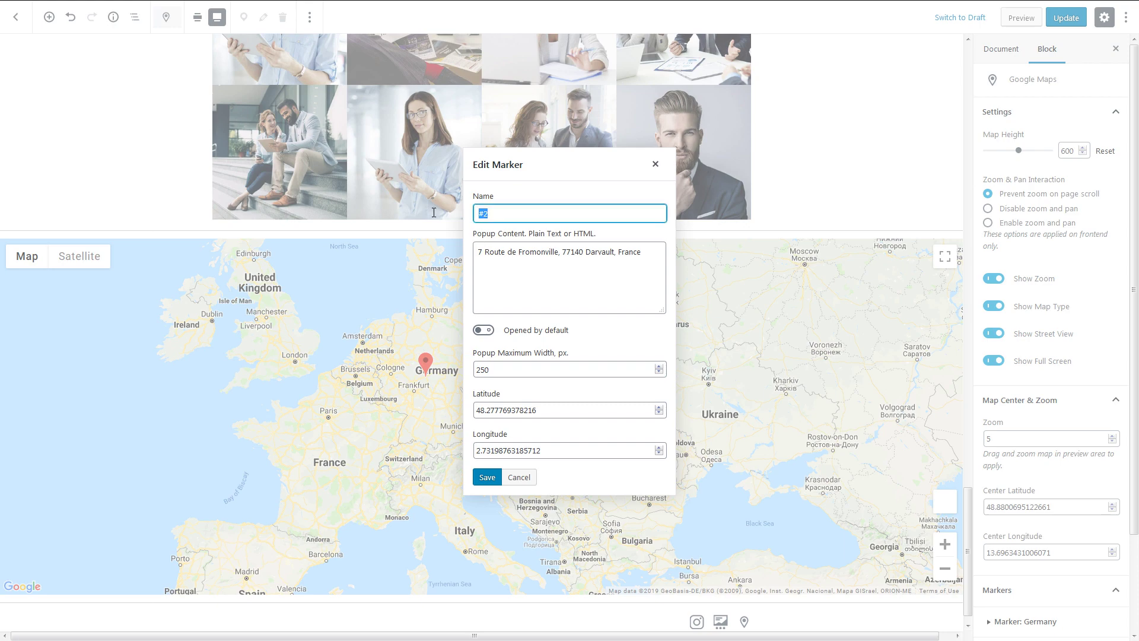
{"action": "left_click", "coordinate": [487, 478]}
{"action": "scroll", "coordinate": [1088, 464], "scroll_direction": "down", "scroll_amount": 1}
{"action": "scroll", "coordinate": [1088, 473], "scroll_direction": "down", "scroll_amount": 2}
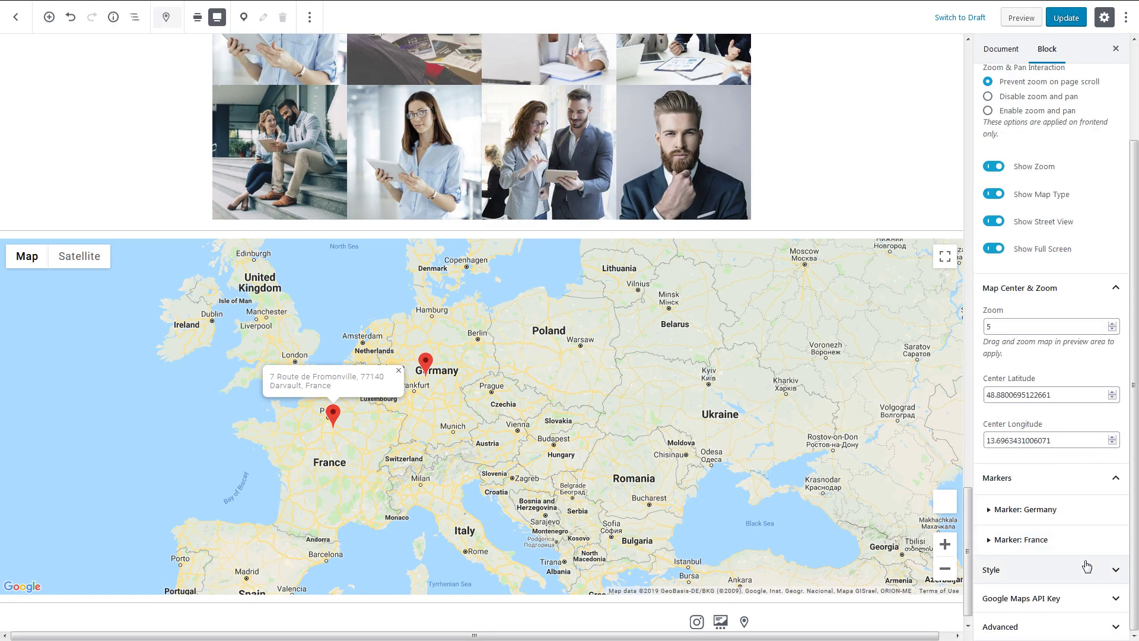
Apply the Silver map style and update the page
{"action": "left_click", "coordinate": [1084, 566]}
{"action": "left_click", "coordinate": [1046, 339]}
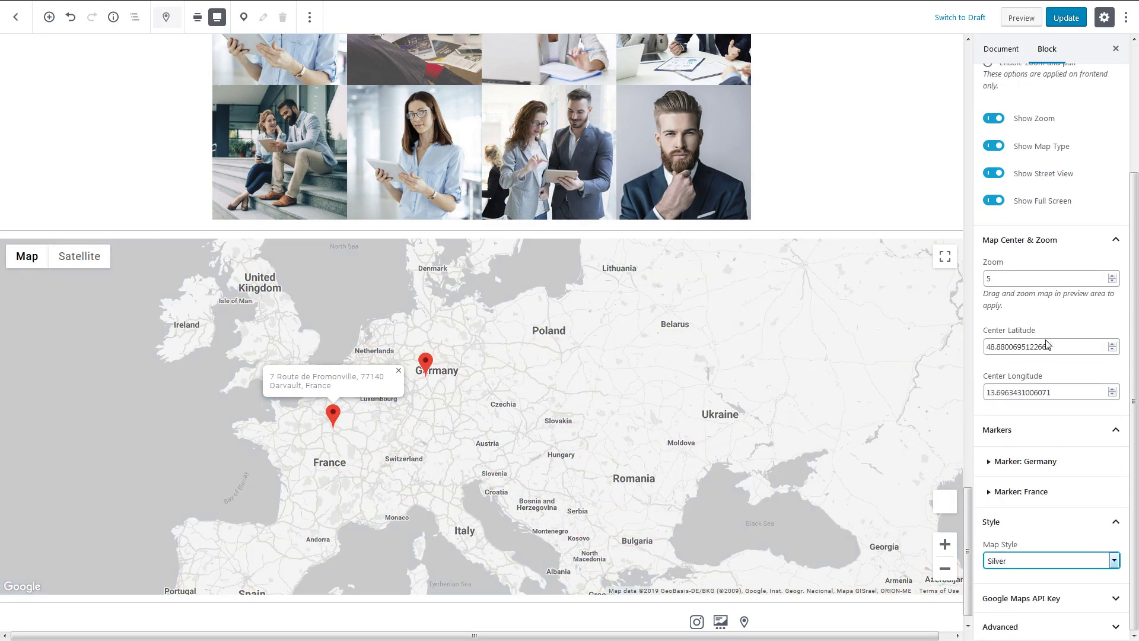
{"action": "left_click", "coordinate": [1057, 18]}
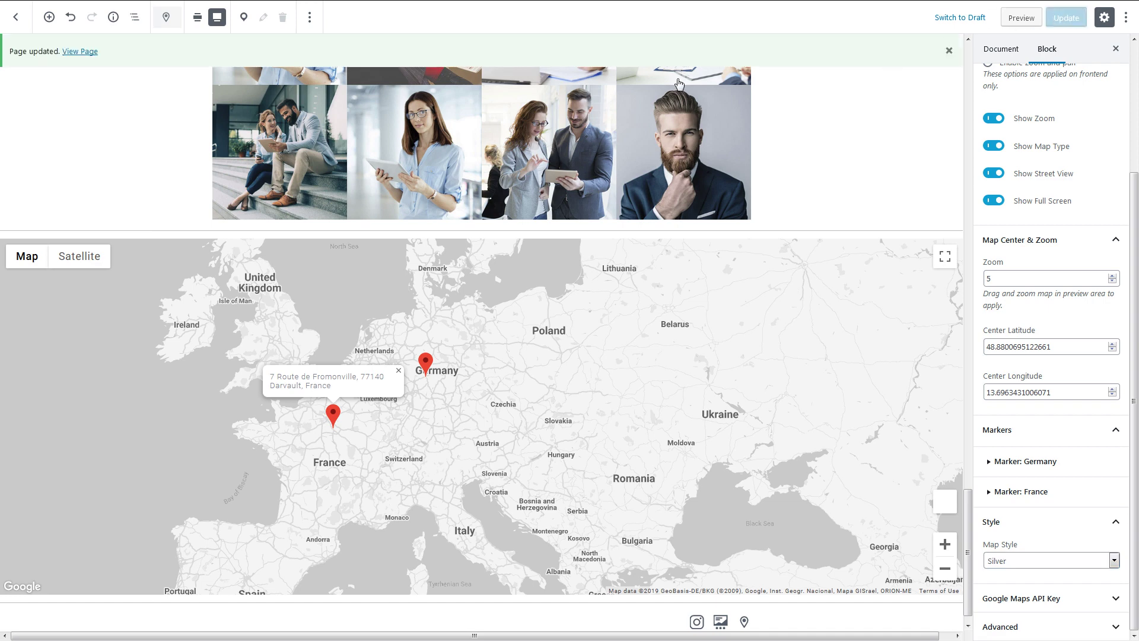
On the live page, return to the Media & Text Slider slide and open both markers' address popups
{"action": "left_click", "coordinate": [85, 53]}
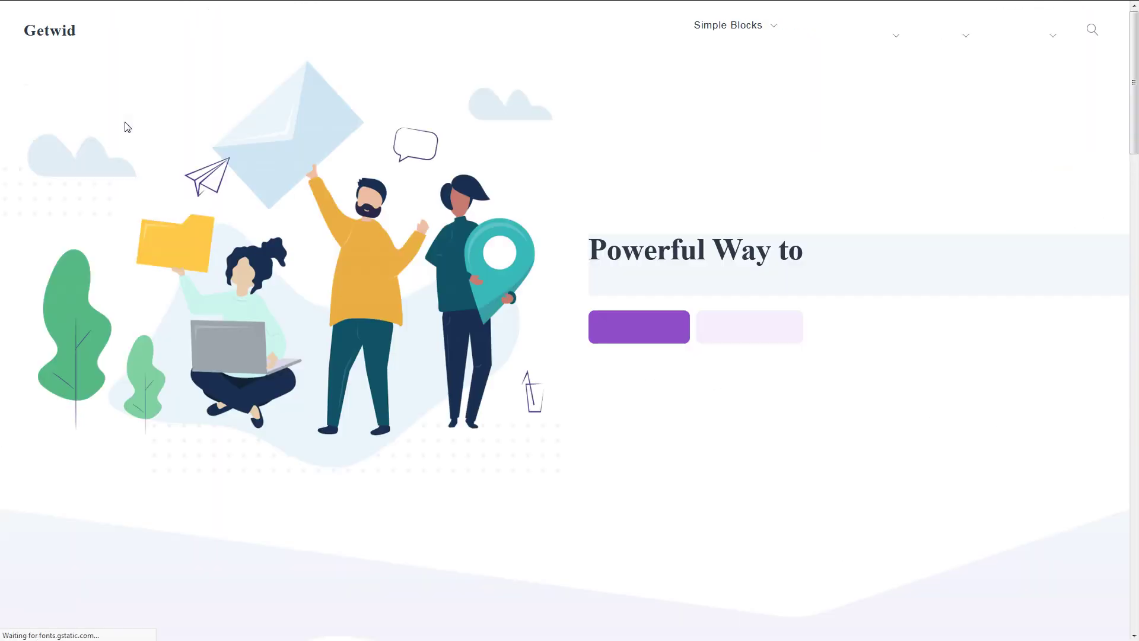
{"action": "scroll", "coordinate": [125, 127], "scroll_direction": "down", "scroll_amount": 2}
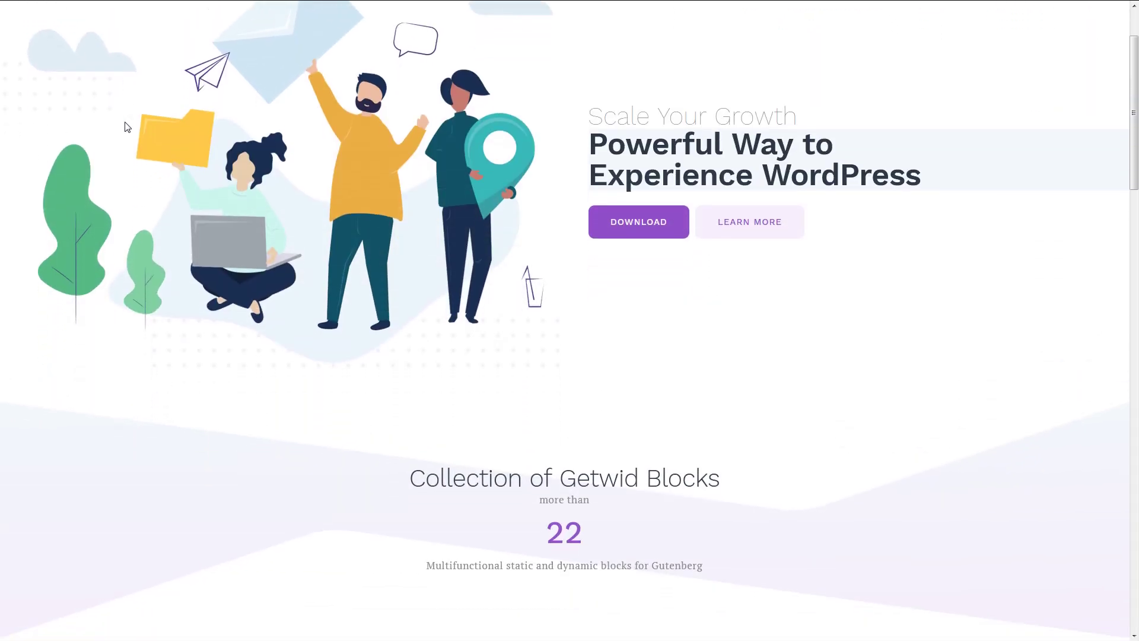
{"action": "scroll", "coordinate": [125, 127], "scroll_direction": "down", "scroll_amount": 1}
{"action": "scroll", "coordinate": [125, 127], "scroll_direction": "down", "scroll_amount": 1}
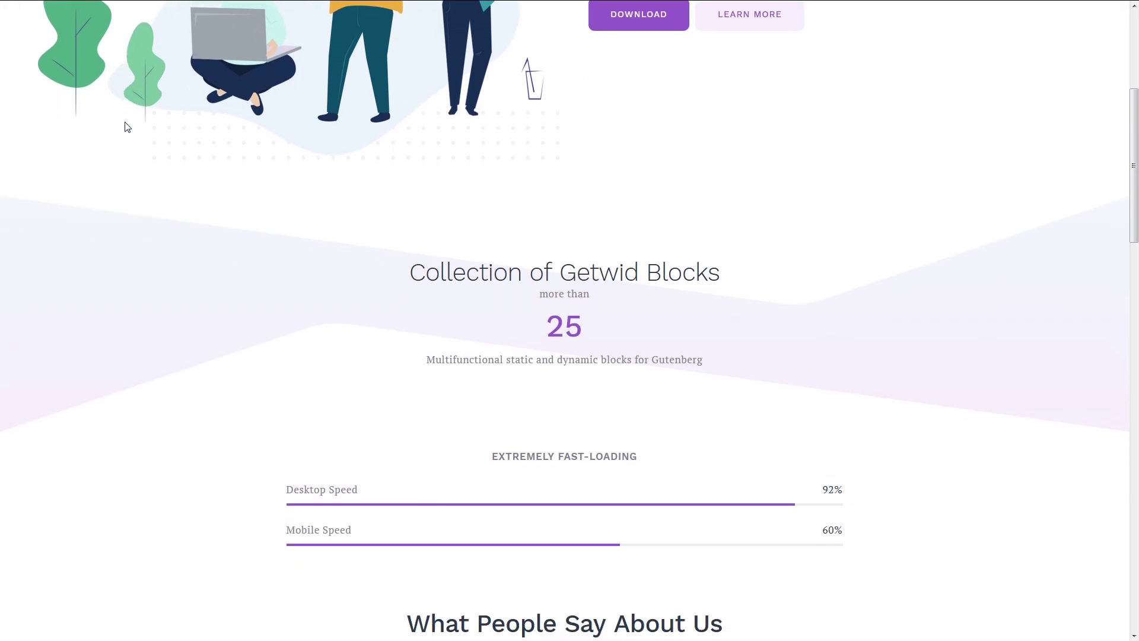
{"action": "scroll", "coordinate": [125, 127], "scroll_direction": "down", "scroll_amount": 1}
{"action": "scroll", "coordinate": [126, 127], "scroll_direction": "down", "scroll_amount": 2}
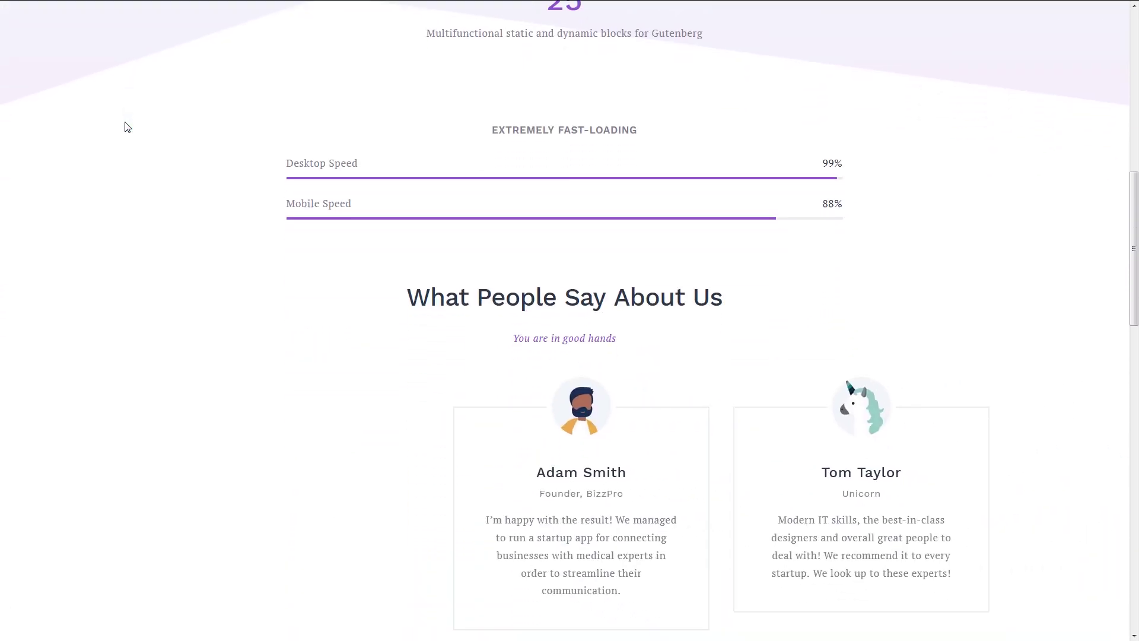
{"action": "scroll", "coordinate": [125, 127], "scroll_direction": "down", "scroll_amount": 2}
{"action": "scroll", "coordinate": [125, 127], "scroll_direction": "down", "scroll_amount": 2}
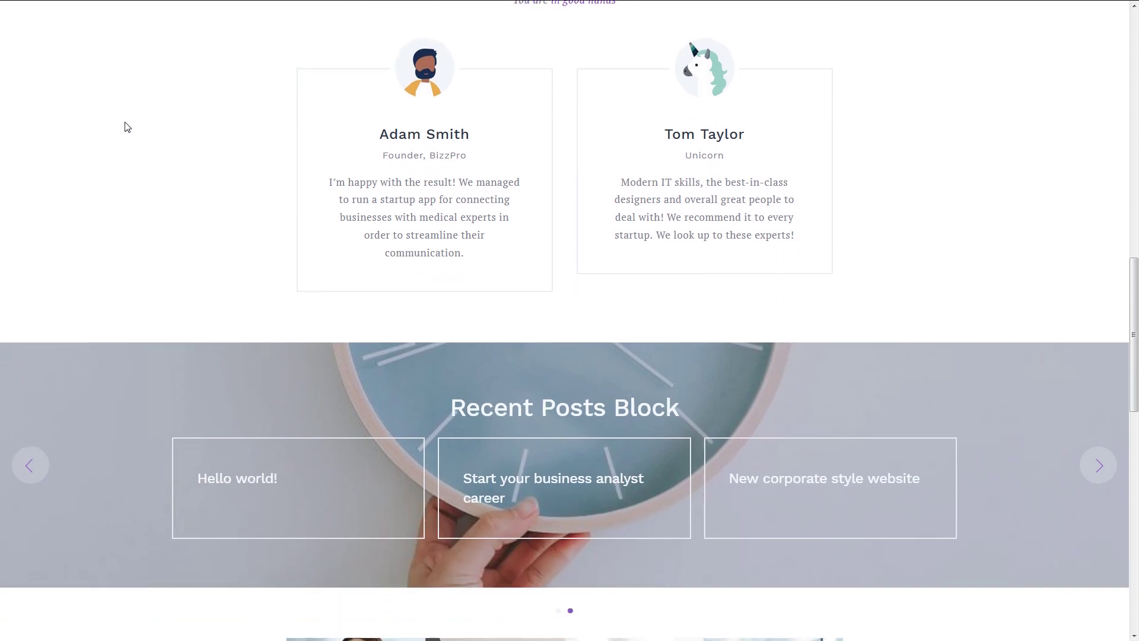
{"action": "scroll", "coordinate": [126, 127], "scroll_direction": "down", "scroll_amount": 1}
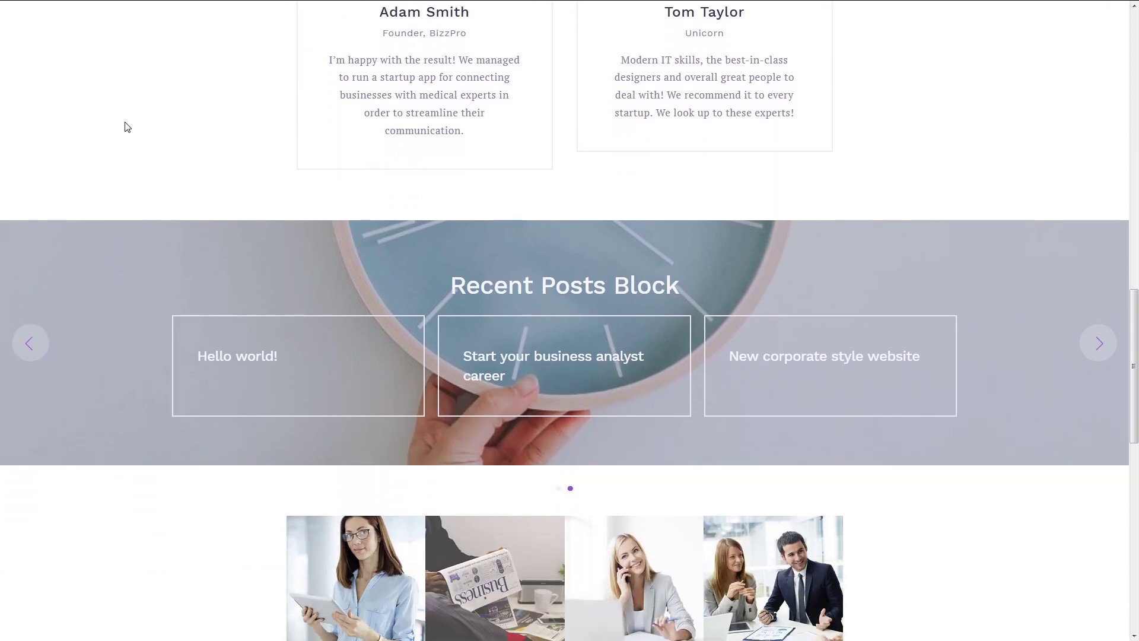
{"action": "left_click", "coordinate": [33, 342]}
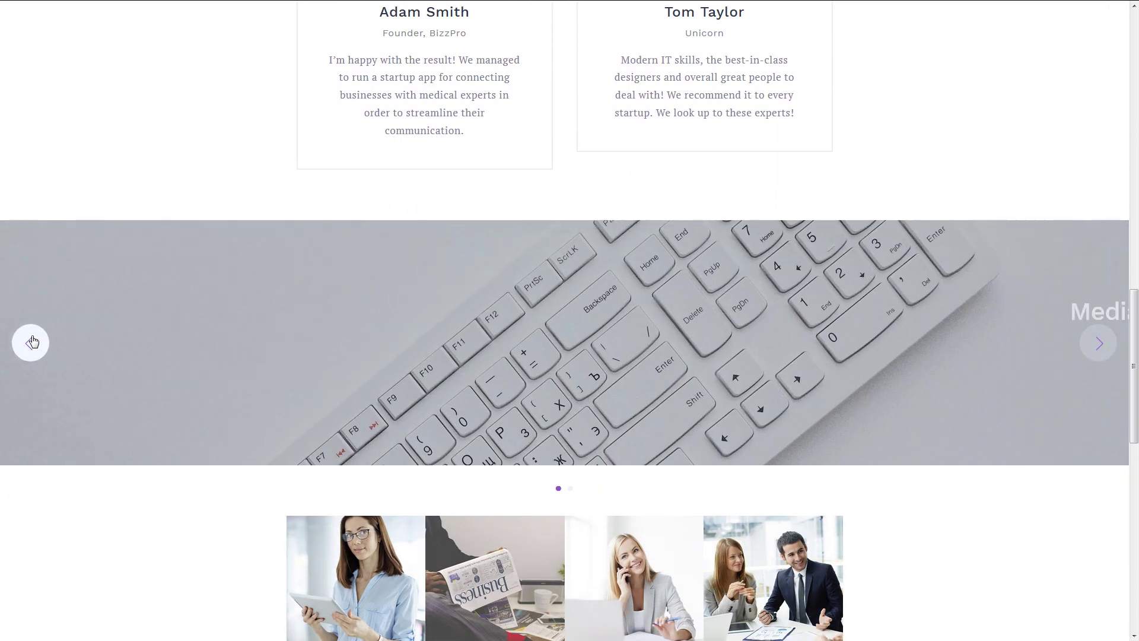
{"action": "scroll", "coordinate": [31, 339], "scroll_direction": "down", "scroll_amount": 3}
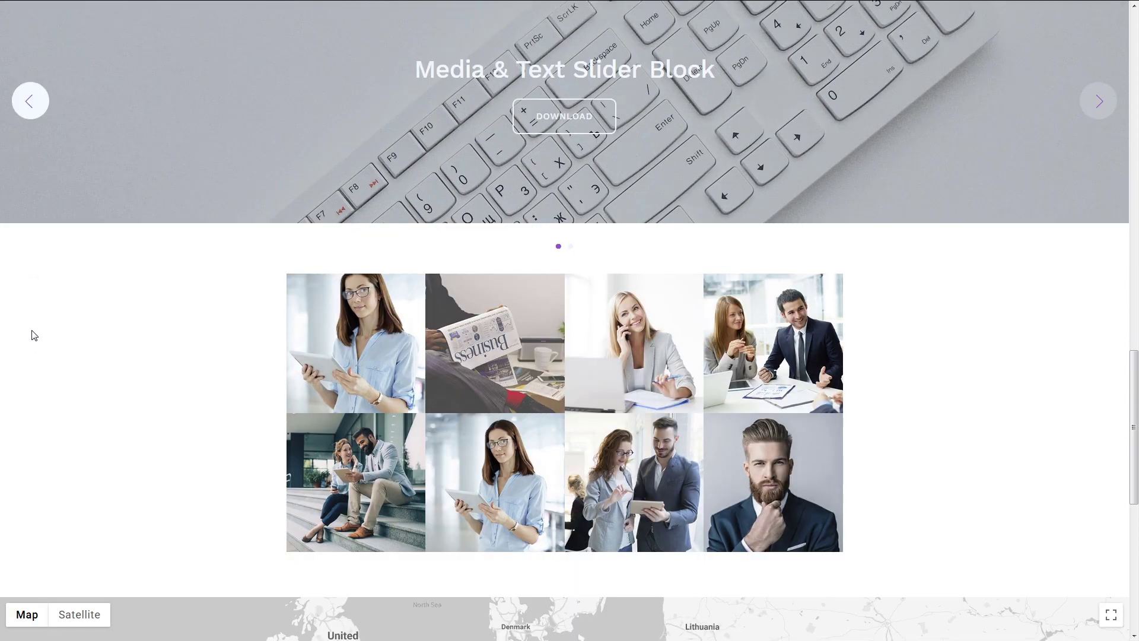
{"action": "scroll", "coordinate": [84, 129], "scroll_direction": "down", "scroll_amount": 3}
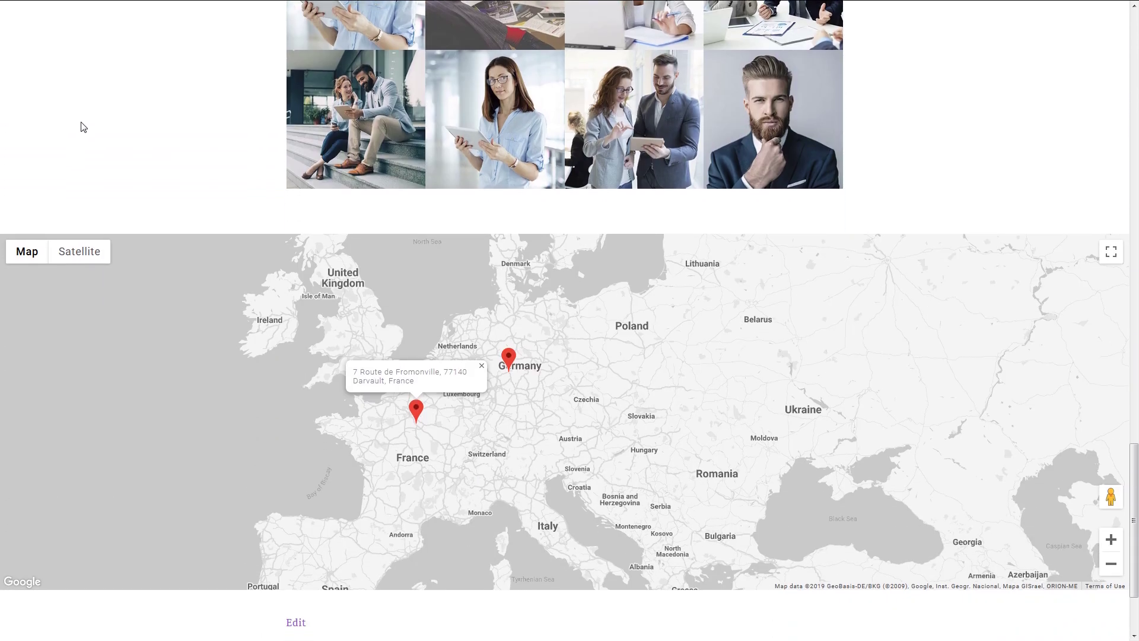
{"action": "left_click", "coordinate": [507, 364]}
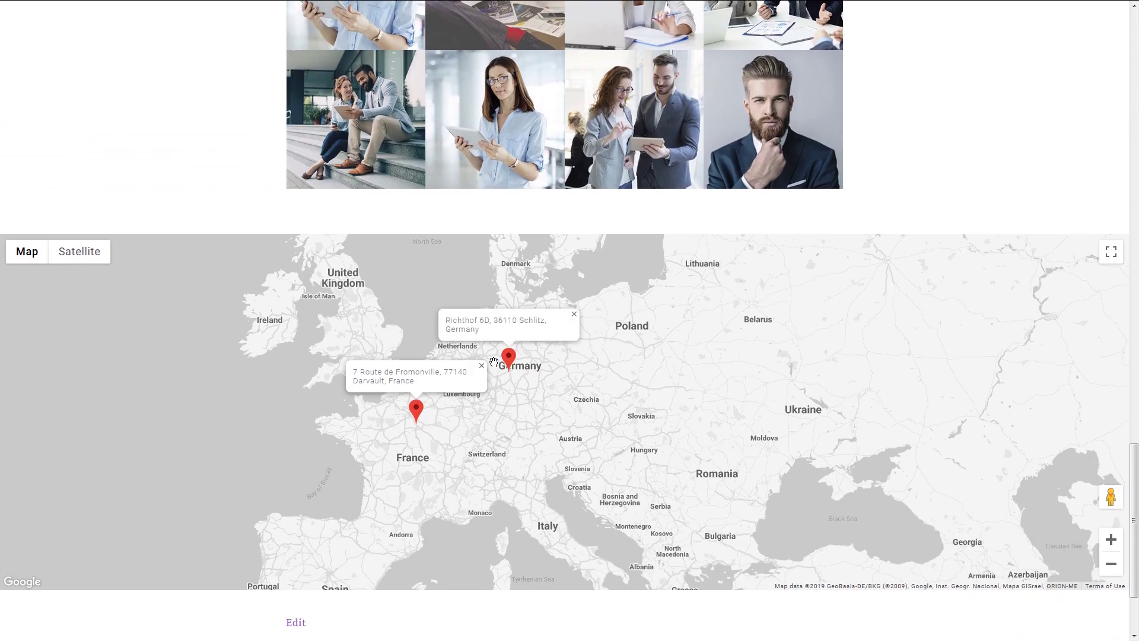
{"action": "left_click", "coordinate": [481, 367]}
{"action": "scroll", "coordinate": [232, 160], "scroll_direction": "up", "scroll_amount": 3}
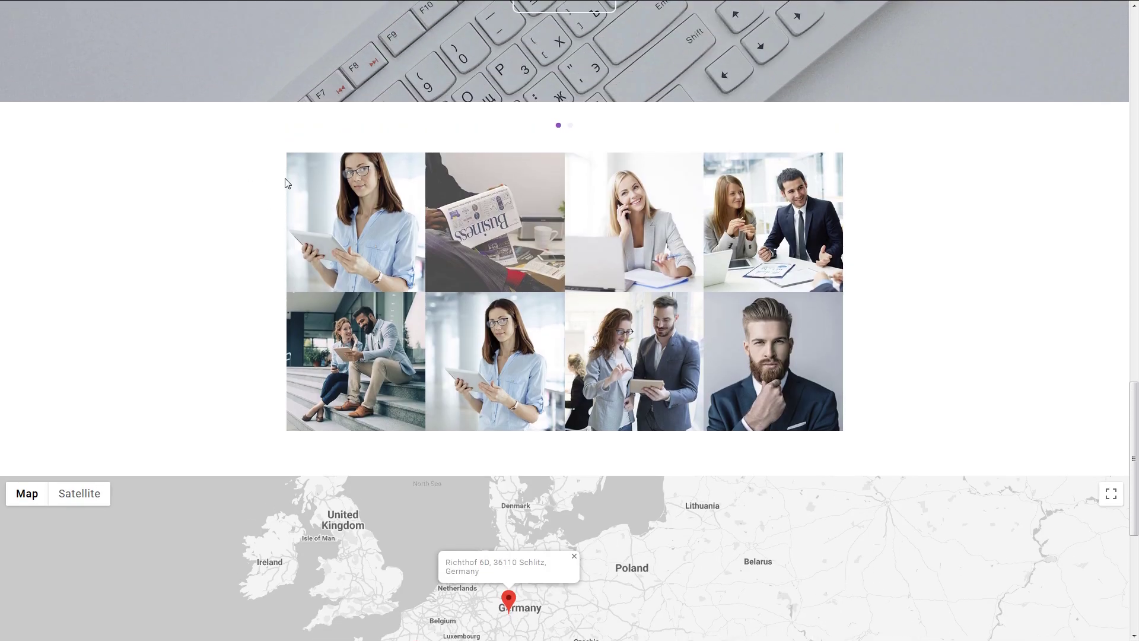